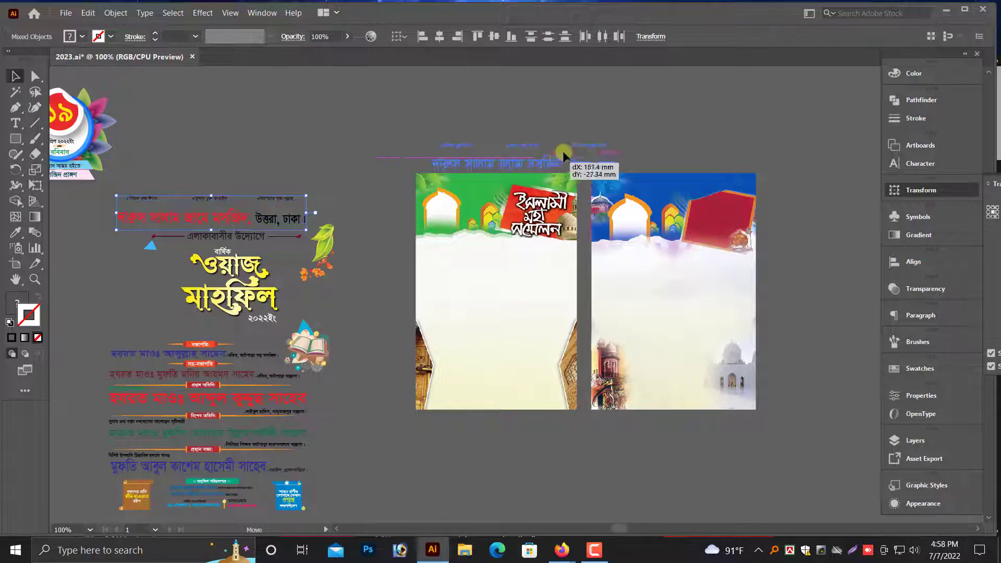
- Move the three-slogan line onto the upper edge of the green poster and scale it down to about 57 mm wide
key(ctrl+equal)
key(ctrl+equal)
key(ctrl+equal)
scroll(542, 221, down, 1)
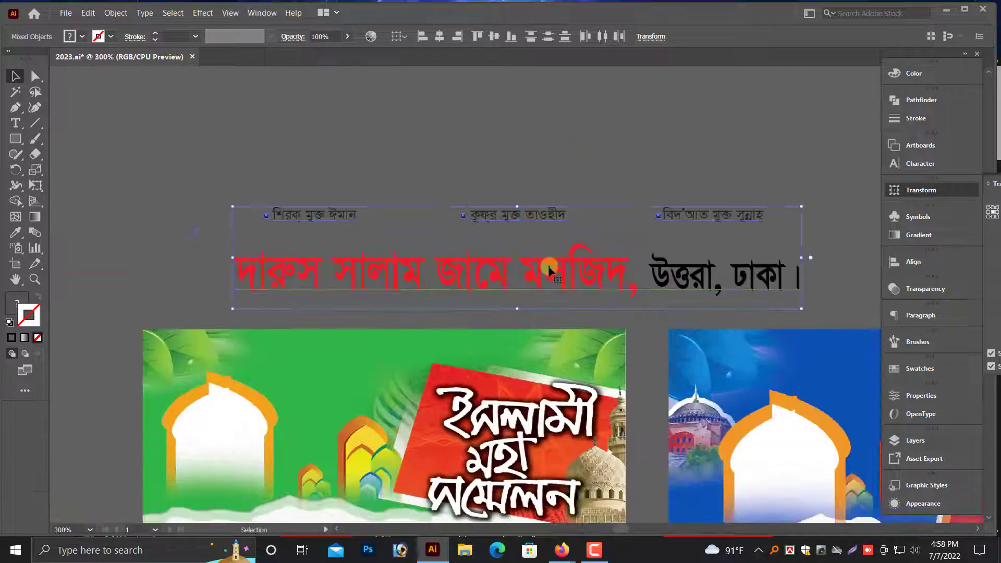
drag(547, 268, 464, 282)
click(464, 156)
click(658, 234)
drag(659, 234, 609, 351)
key(ctrl+equal)
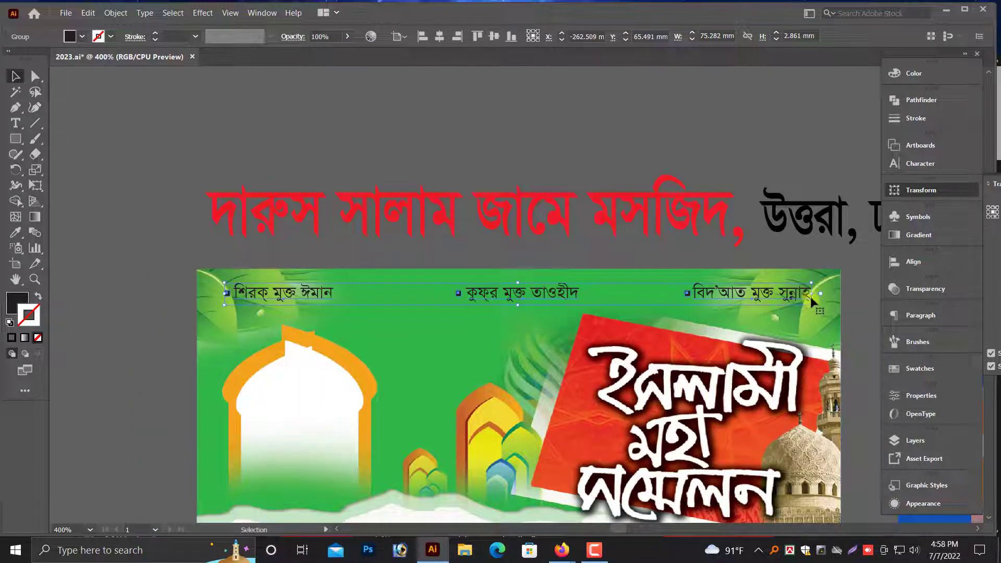
drag(805, 296, 741, 294)
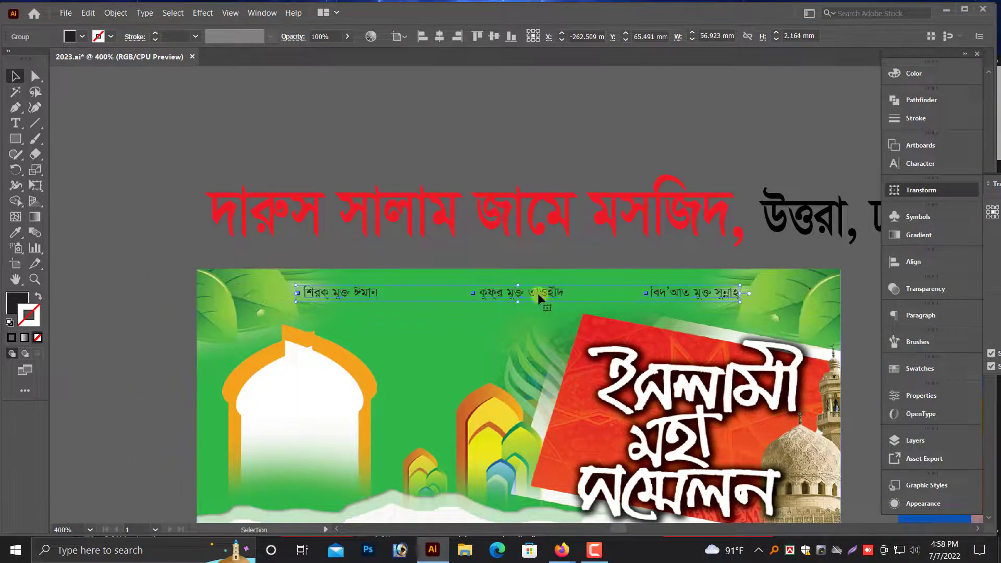
drag(533, 290, 536, 288)
- Fill the three-slogan line on the green poster with white
click(893, 72)
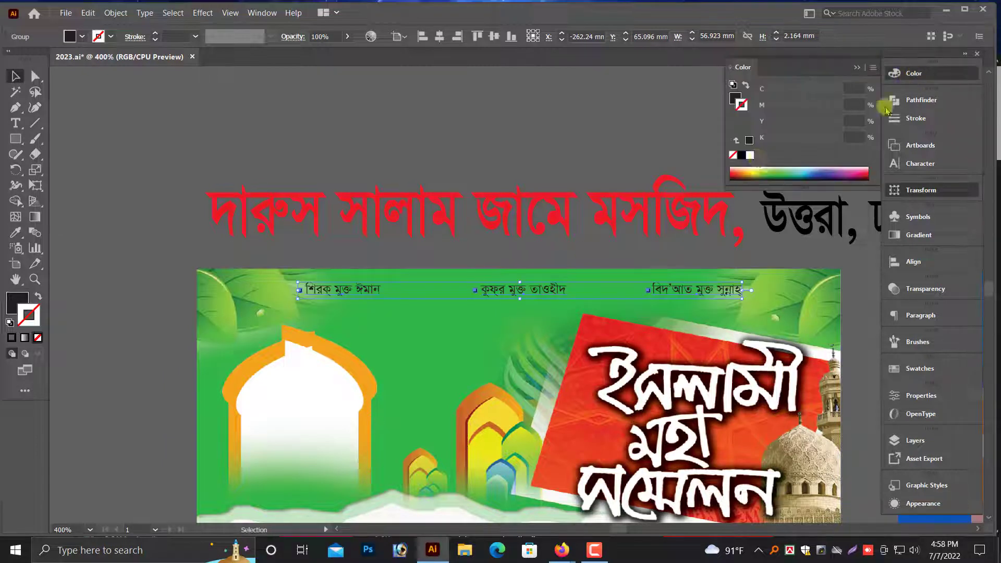
click(749, 155)
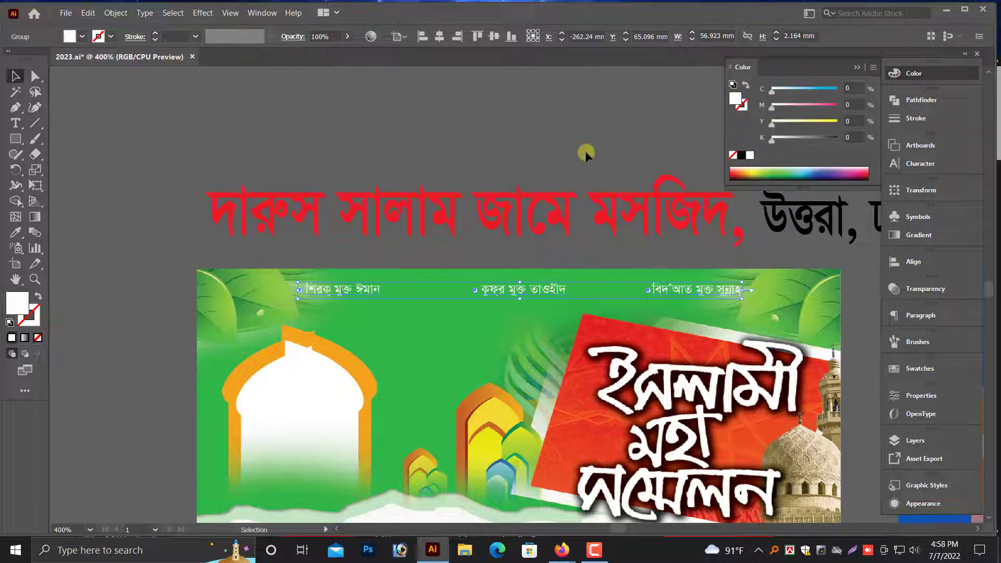
click(618, 150)
- Place the mosque name and location text under the slogans in white, scaled down to fit the green poster's width
drag(618, 150, 516, 136)
drag(540, 206, 560, 324)
click(750, 155)
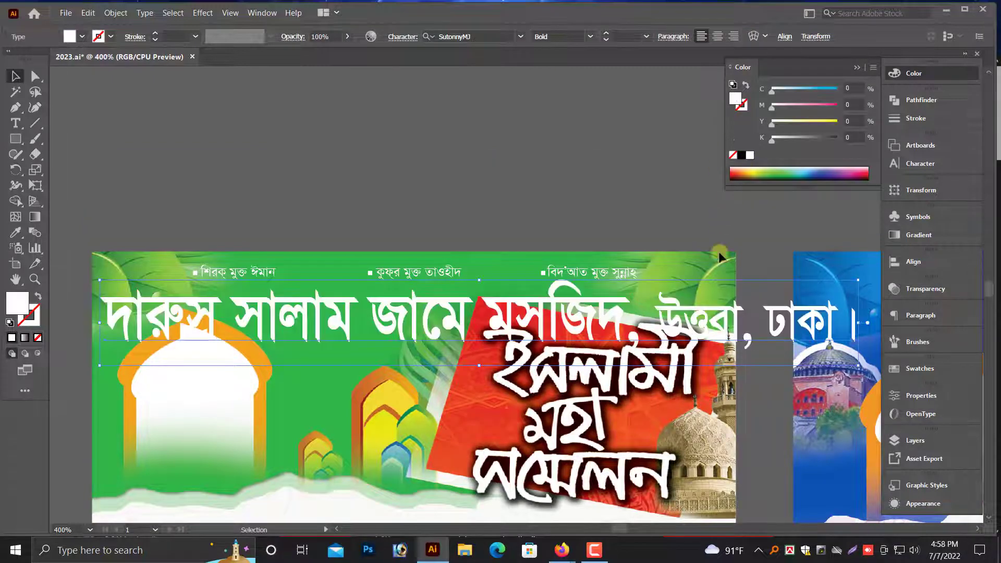
drag(857, 324, 577, 286)
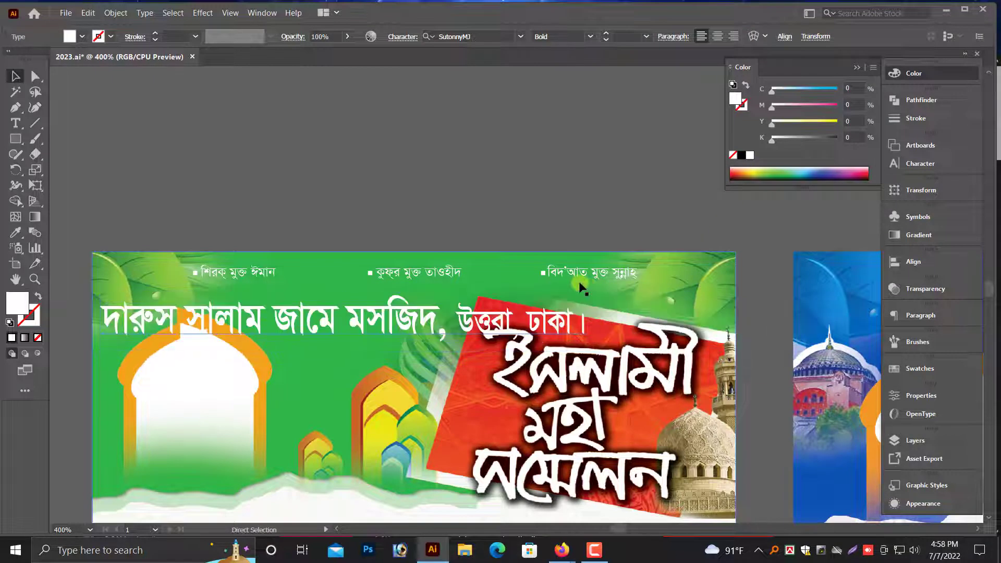
- Remove the comma after "মসজিদ", break the location onto its own line and cut it out of the mosque name text
key(ctrl+=)
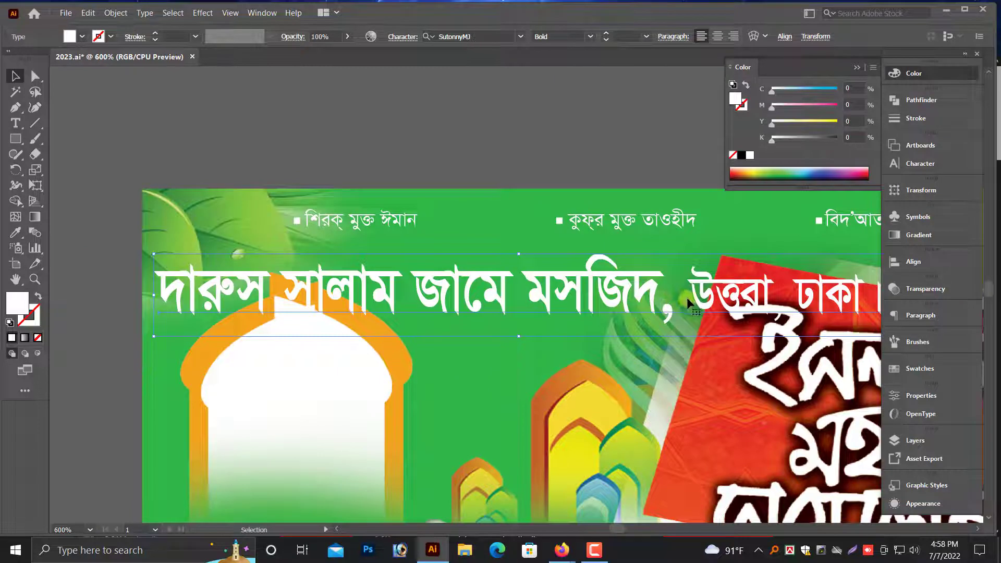
key(a)
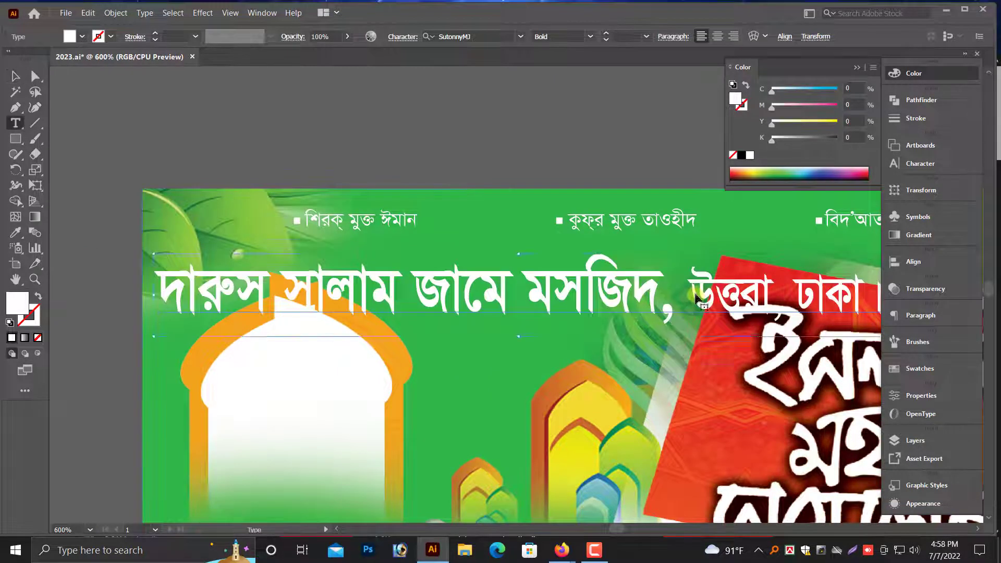
click(698, 299)
key(BackSpace)
key(BackSpace)
key(Return)
key(Escape)
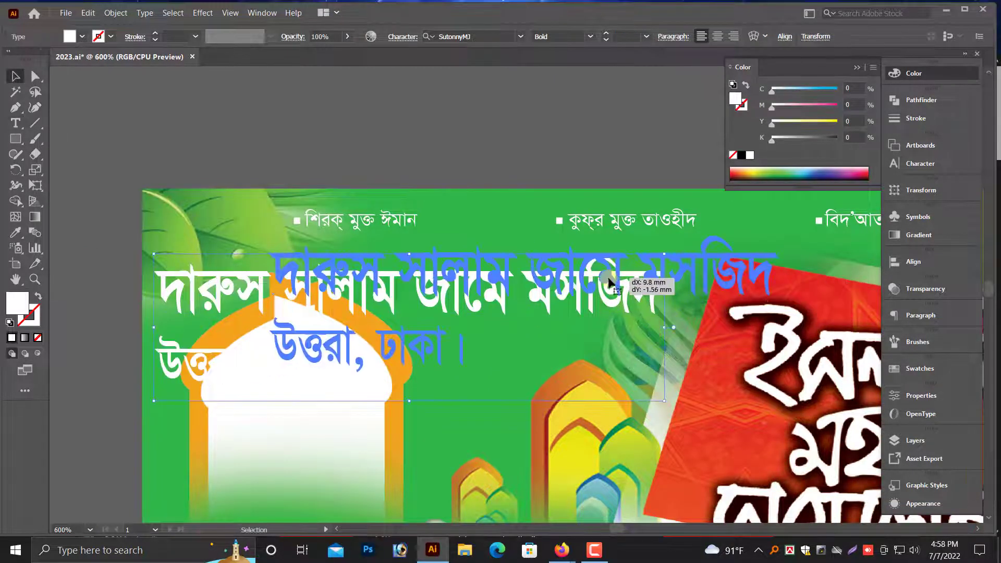
triple_click(385, 355)
key(BackSpace)
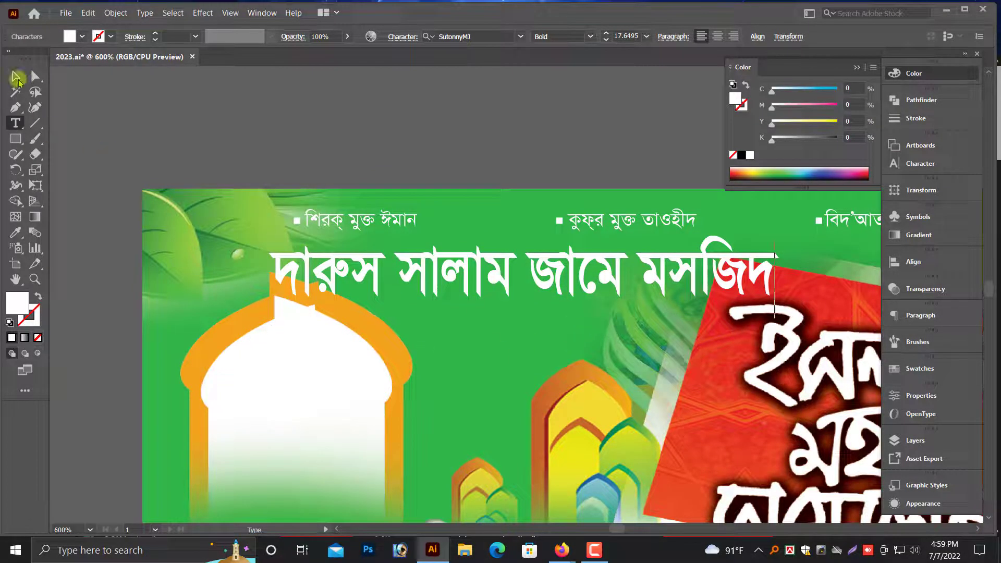
- Reposition the mosque name "দারুস সালাম জামে মসজিদ" below the slogans and scale it down to about 14 pt
click(16, 78)
mouse_move(544, 278)
mouse_down()
mouse_move(480, 279)
mouse_move(553, 265)
mouse_up()
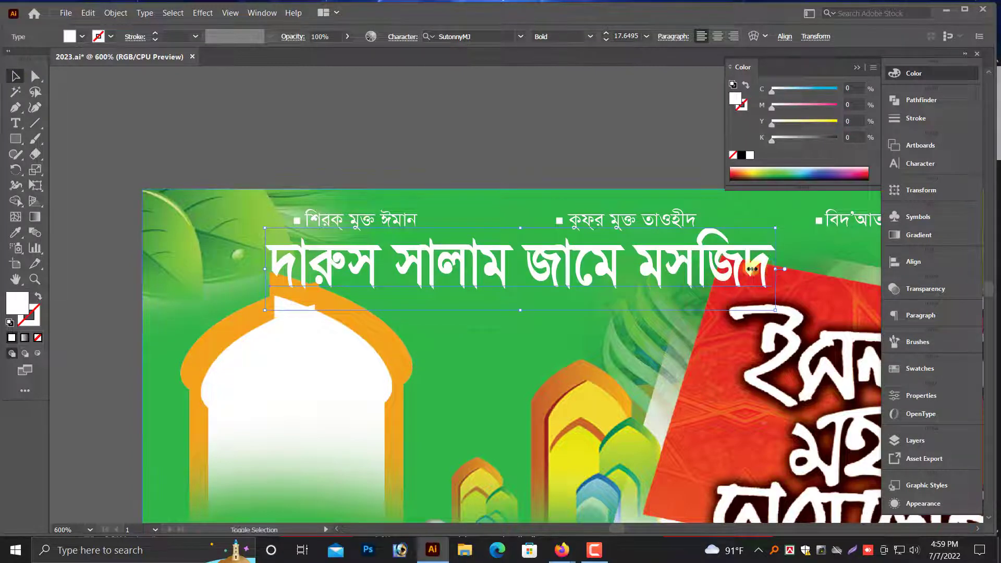
drag(752, 269, 711, 269)
drag(556, 258, 582, 263)
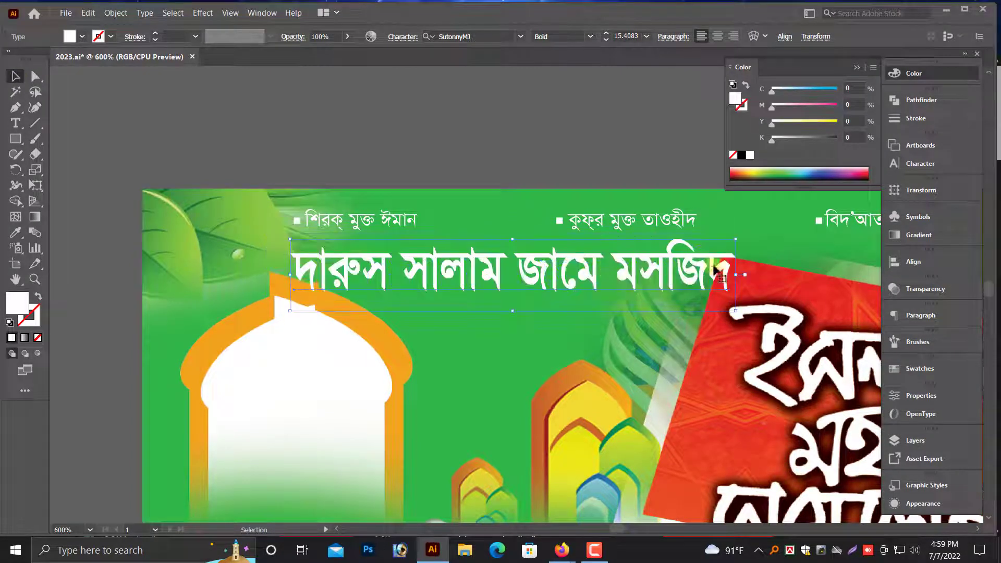
drag(736, 275, 660, 267)
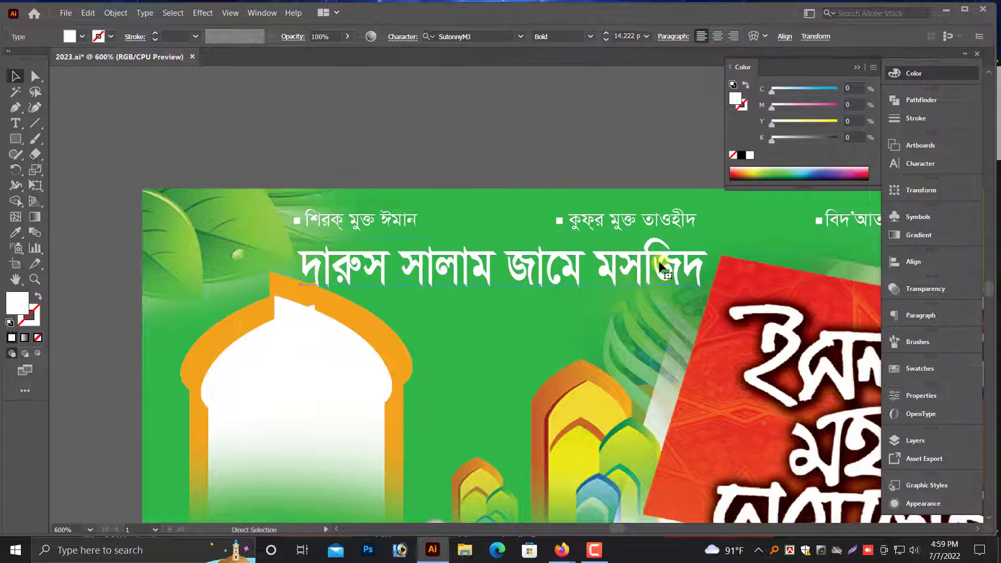
- Paste the location line as separate text centred beneath the mosque name, at about 10 pt
key(ctrl+plus)
key(ctrl+v)
drag(601, 302, 579, 355)
drag(509, 326, 547, 317)
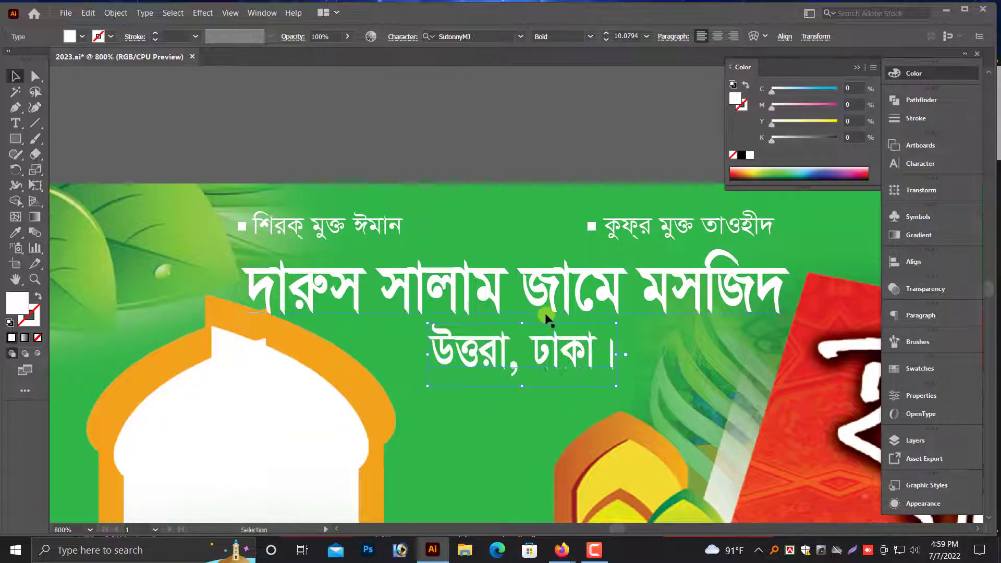
- Shrink the mosque name slightly and shift it together with the location line beneath the slogans
key(ctrl+plus)
scroll(548, 313, up, 1)
key(ctrl+plus)
key(ctrl+minus)
key(ctrl+minus)
key(ctrl+minus)
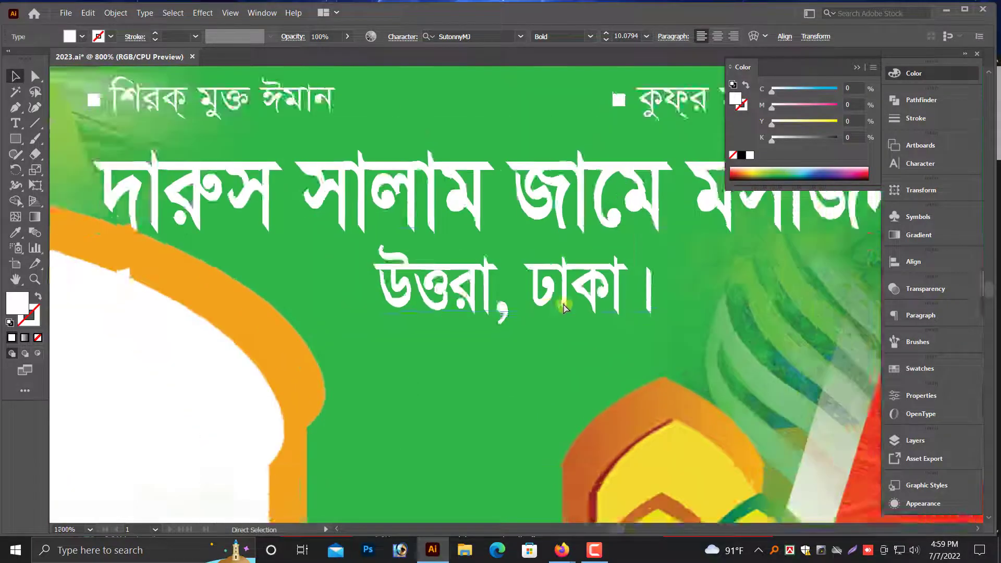
click(360, 263)
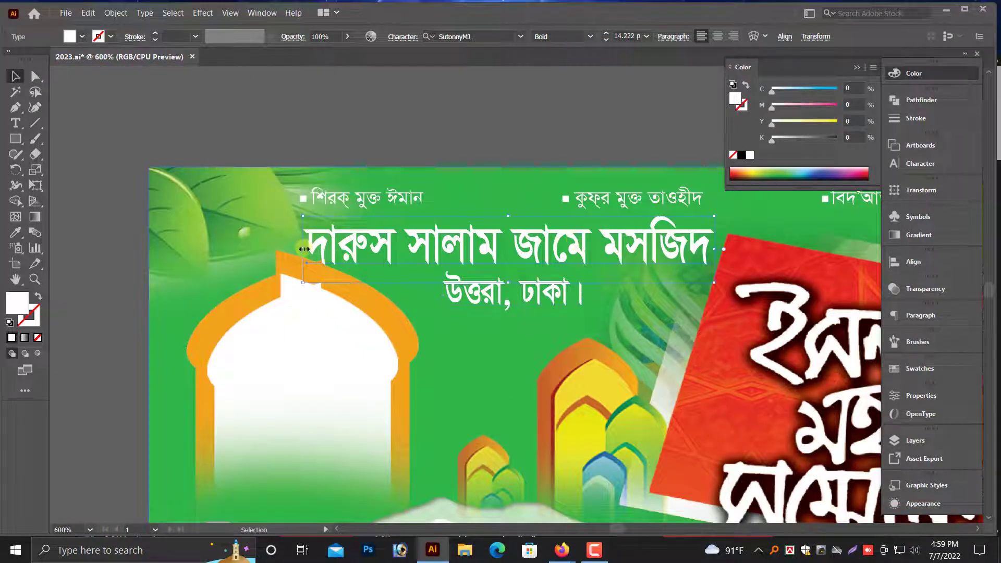
drag(304, 249, 322, 249)
shift+click(534, 292)
drag(553, 252, 562, 250)
scroll(561, 229, down, 1)
drag(566, 216, 560, 207)
- Move the round date badge with its time and venue ribbons onto the green poster's arch and scale it down to about 43 mm wide
key(ctrl+minus)
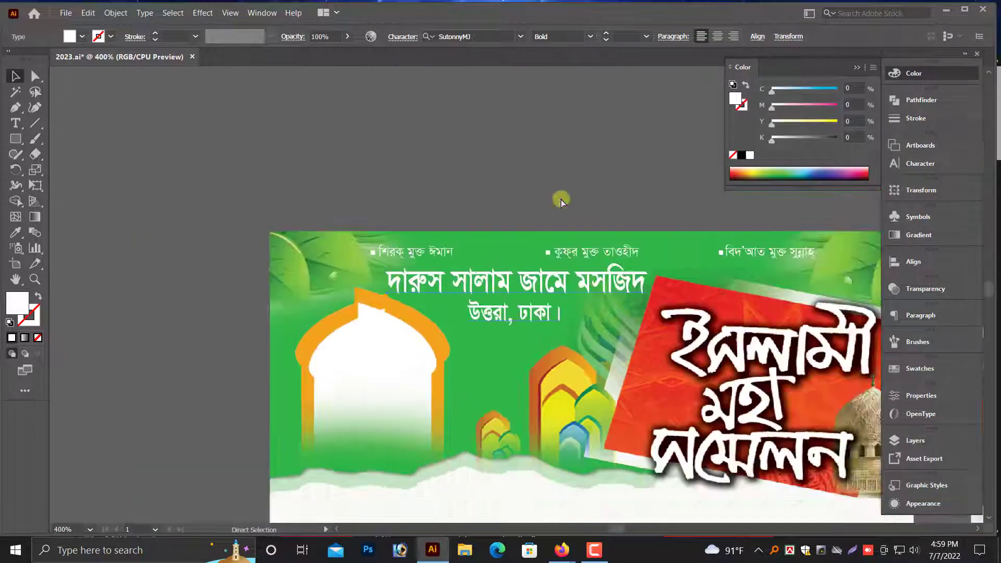
key(ctrl+minus)
key(ctrl+minus)
key(ctrl+minus)
key(ctrl+minus)
click(473, 203)
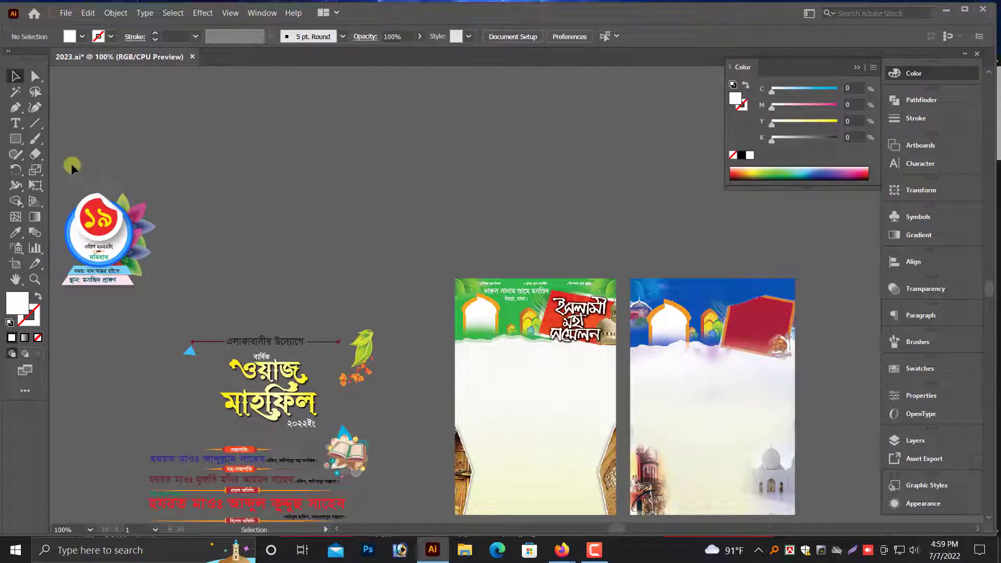
drag(71, 164, 125, 293)
drag(109, 225, 487, 336)
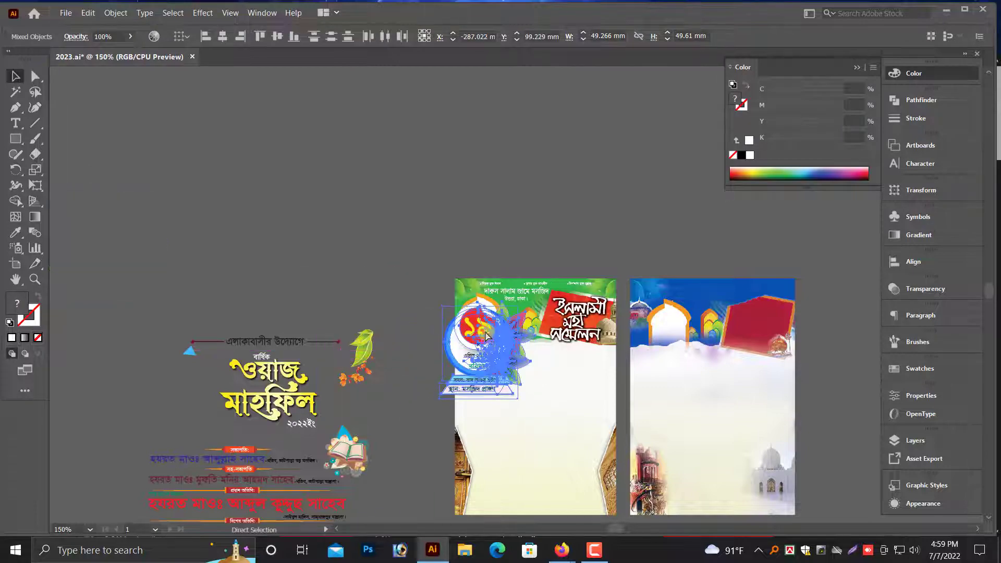
key(ctrl+plus)
key(ctrl+plus)
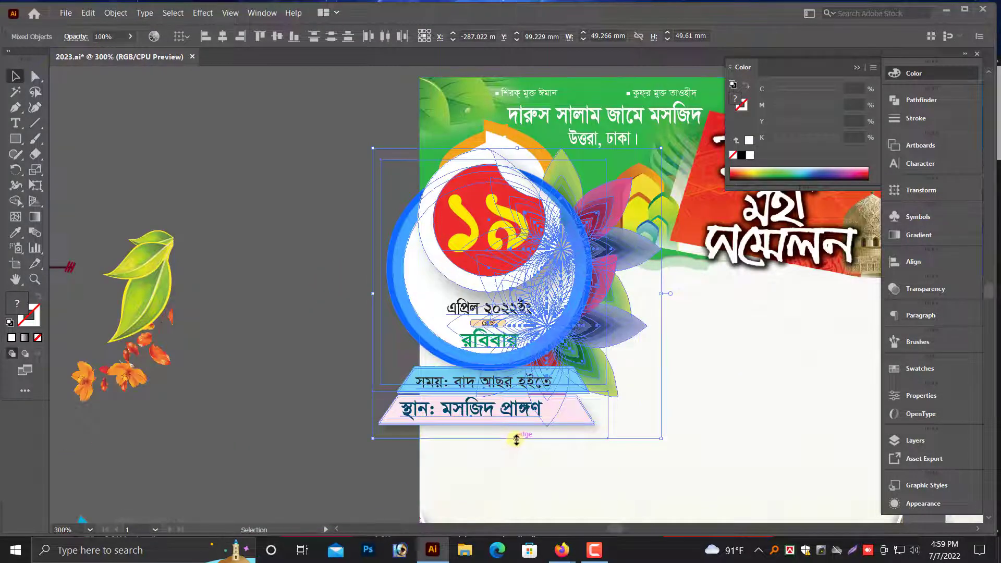
drag(516, 440, 522, 401)
click(472, 479)
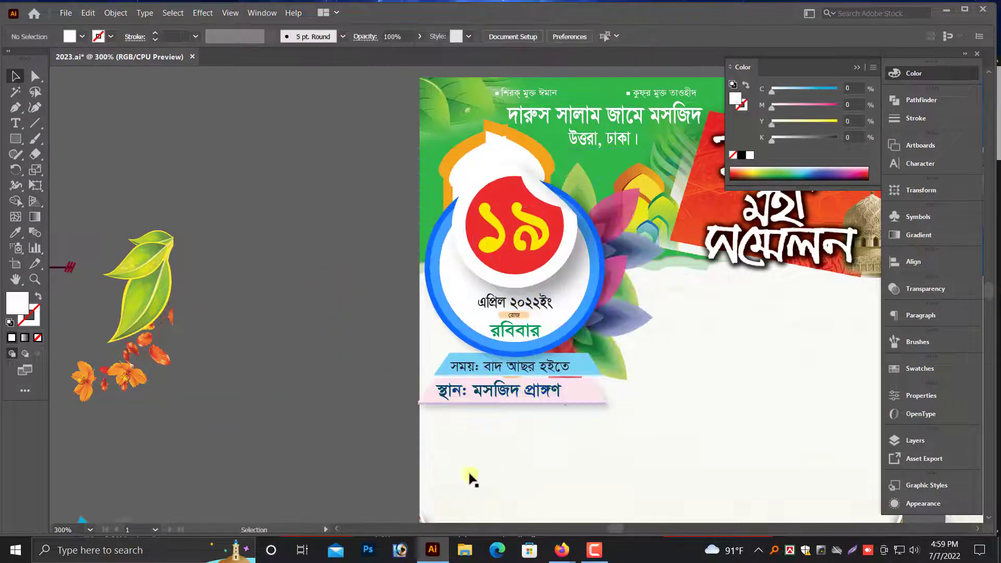
- Group the parts of the date badge and scale the group down to about 28.5 mm wide
key(a)
key(ctrl+minus)
click(519, 288)
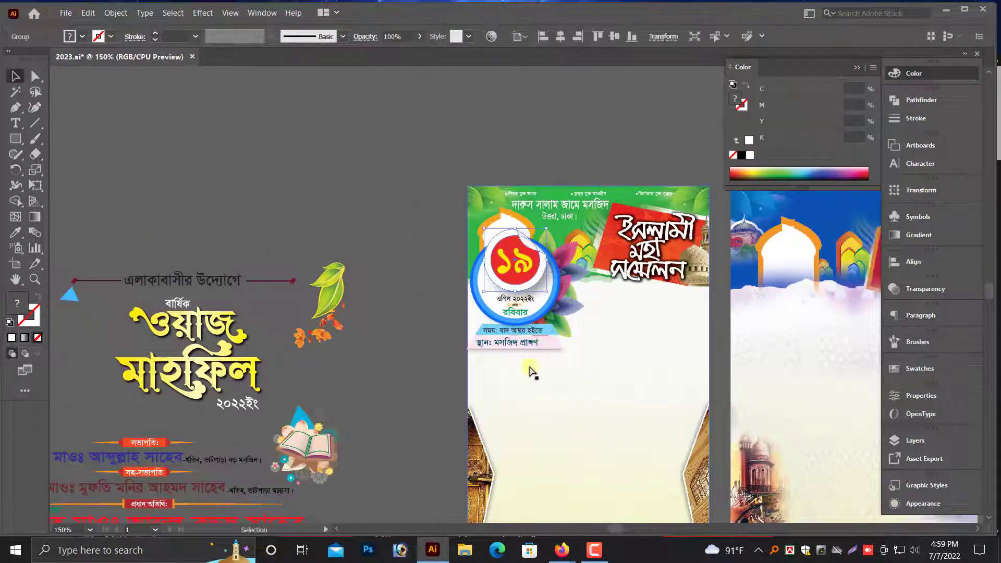
key(ctrl+z)
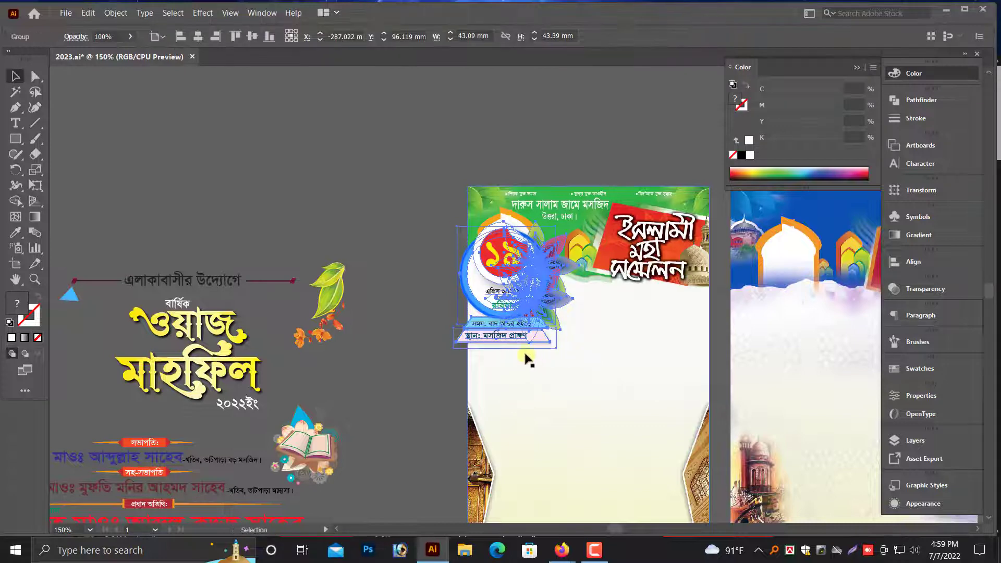
key(ctrl+z)
key(ctrl+plus)
key(ctrl+plus)
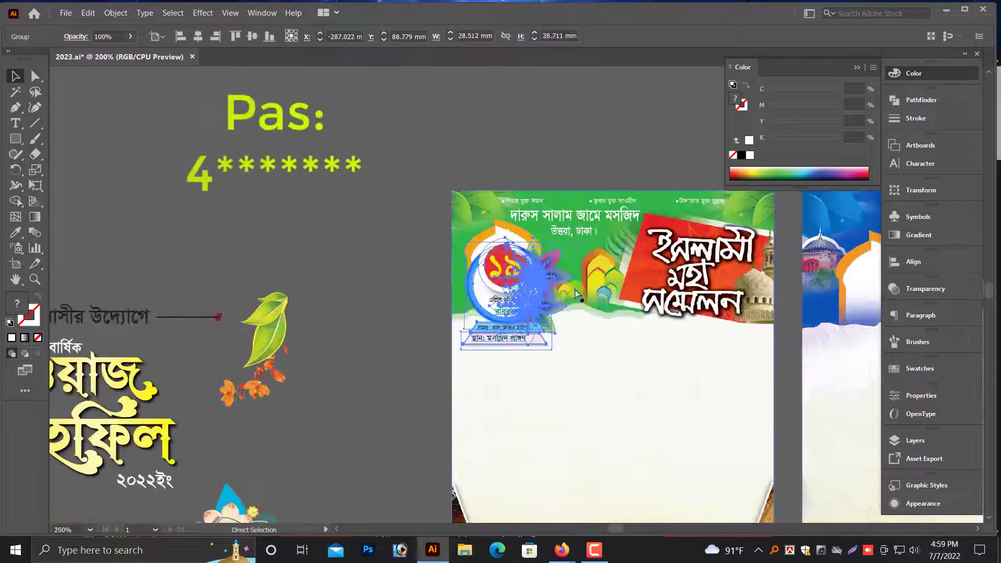
- Shift the date badge about 0.55 mm left and 1.79 mm down over the white arch
click(378, 387)
drag(485, 291, 482, 300)
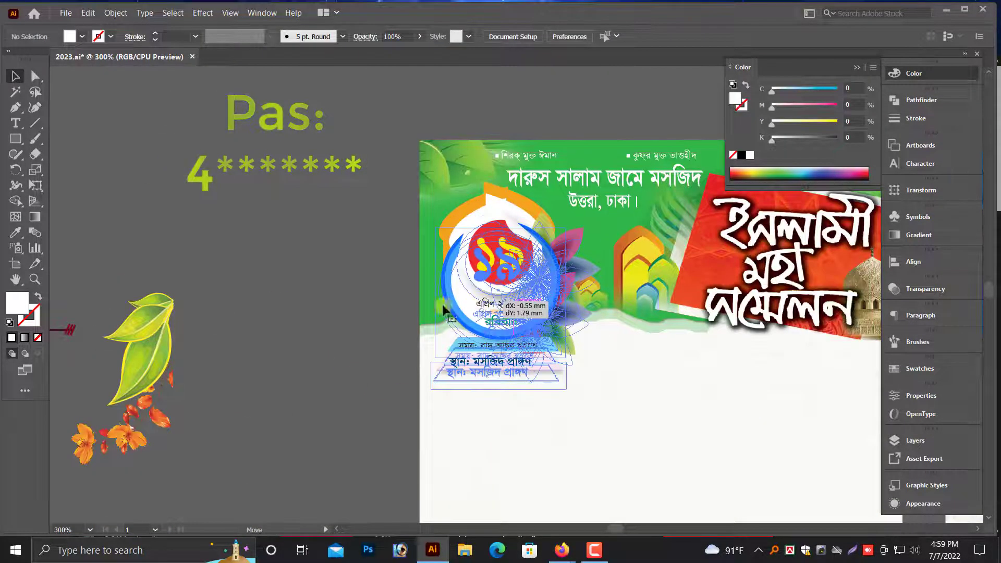
click(372, 305)
key(ctrl+minus)
key(ctrl+minus)
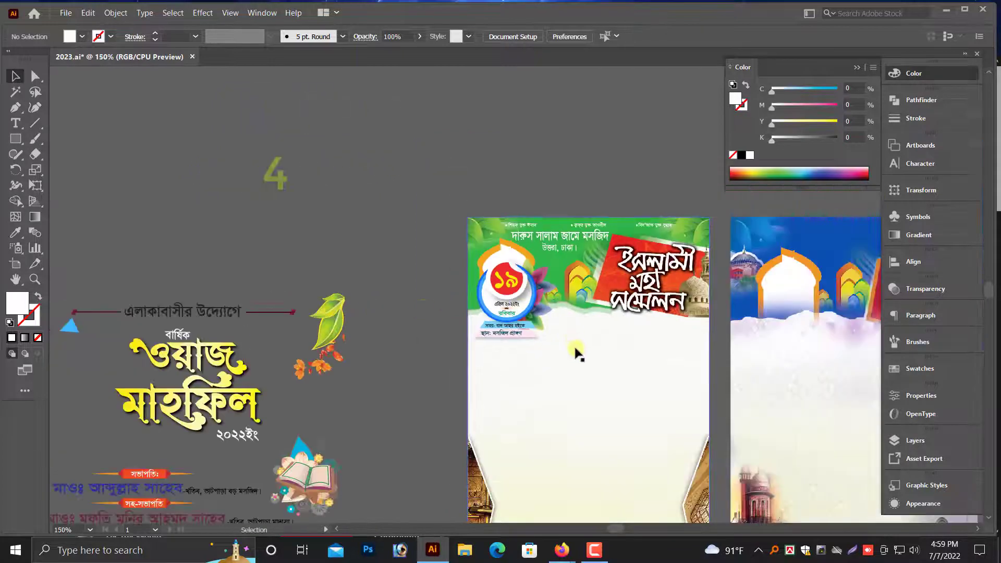
- Examine the date badge's placement over the arch on the green poster at close range
click(461, 295)
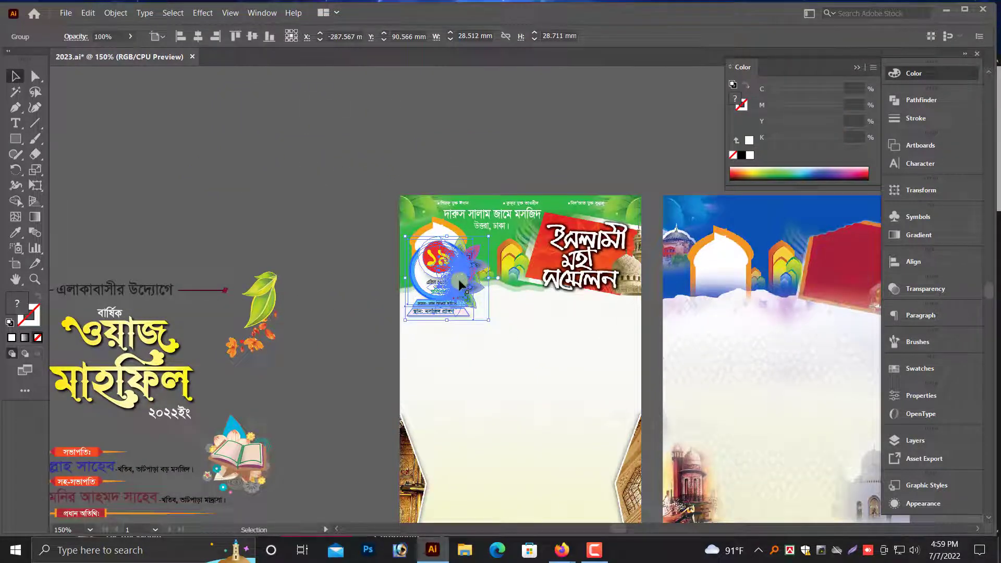
click(311, 316)
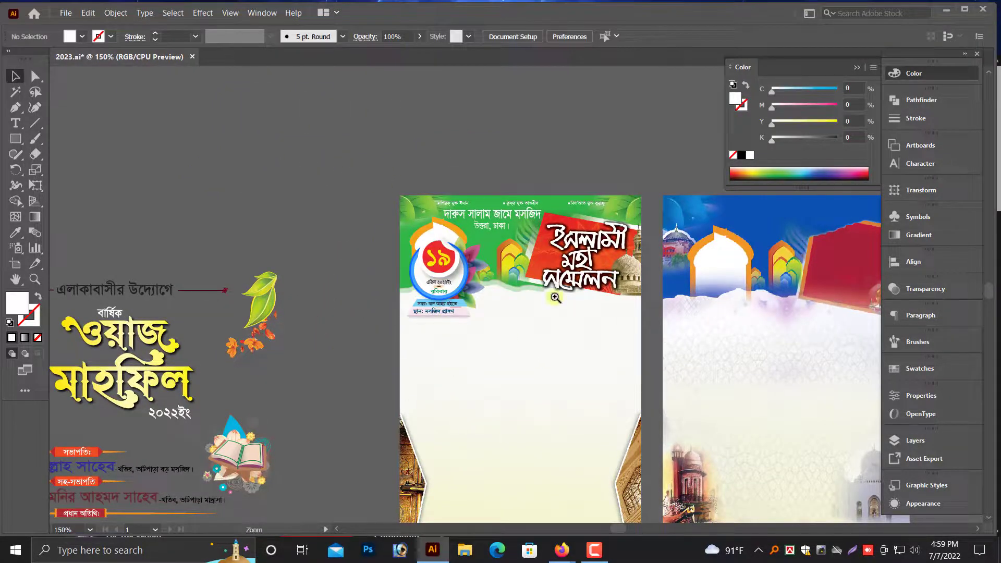
click(558, 321)
drag(438, 409, 441, 371)
click(244, 338)
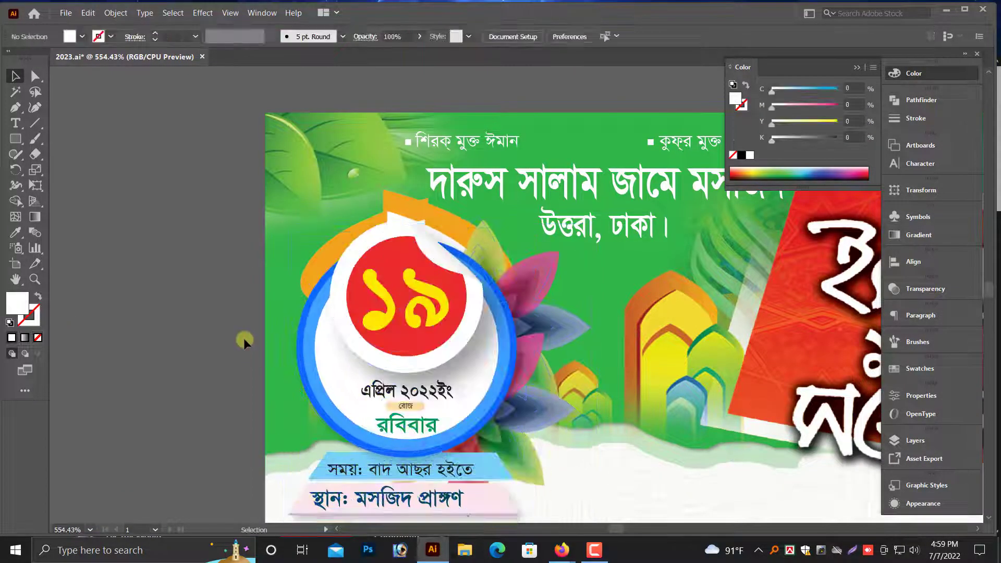
scroll(243, 338, down, 1)
key(ctrl+minus)
key(ctrl+minus)
key(ctrl+minus)
key(ctrl+minus)
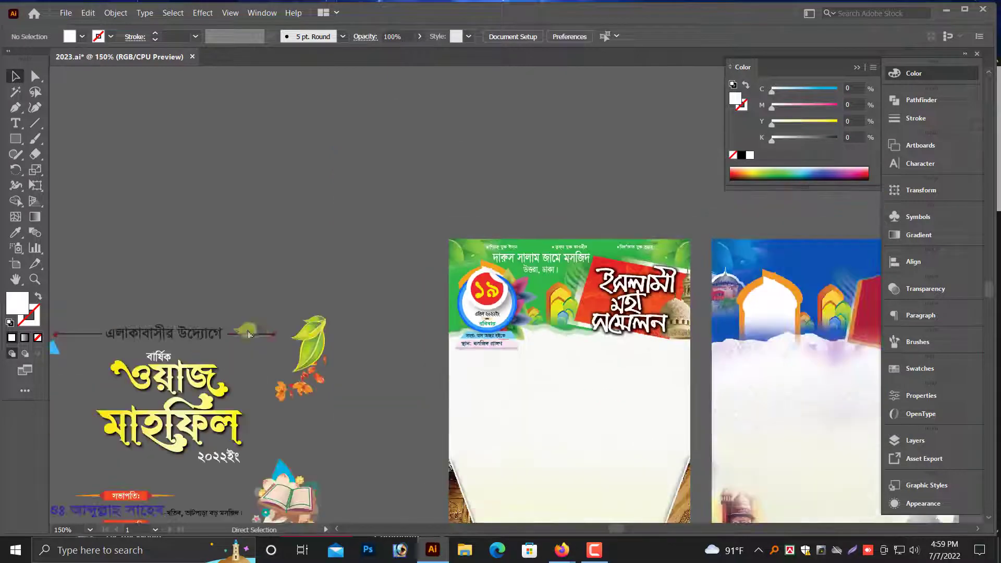
- Move the line "এলাকাবাসীর উদ্যোগে" with its two side ornaments onto the green poster's header, over the mosque name
scroll(278, 342, down, 1)
key(alt+space)
drag(351, 349, 400, 320)
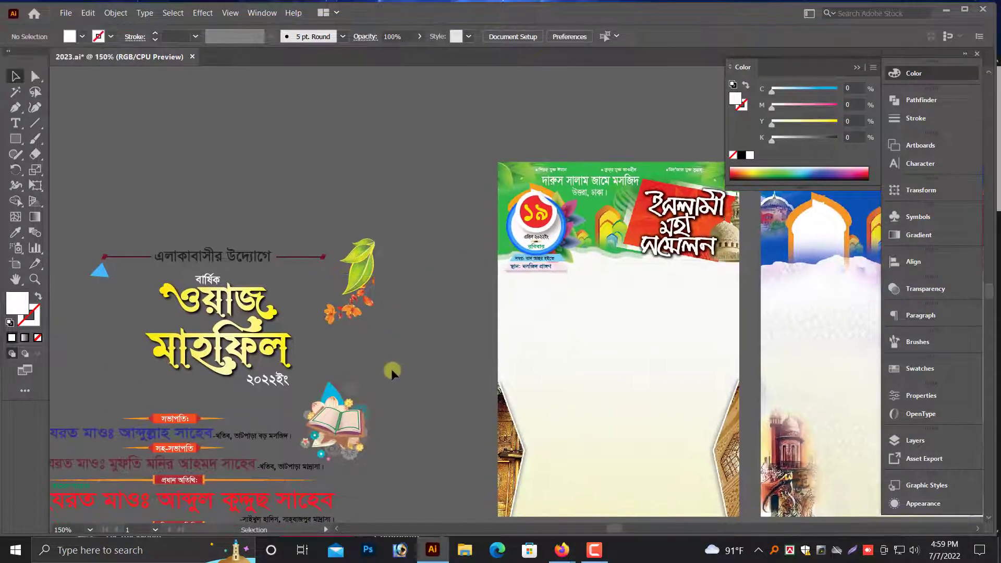
drag(394, 379, 411, 356)
key(alt+space)
drag(258, 234, 652, 160)
key(ctrl+=)
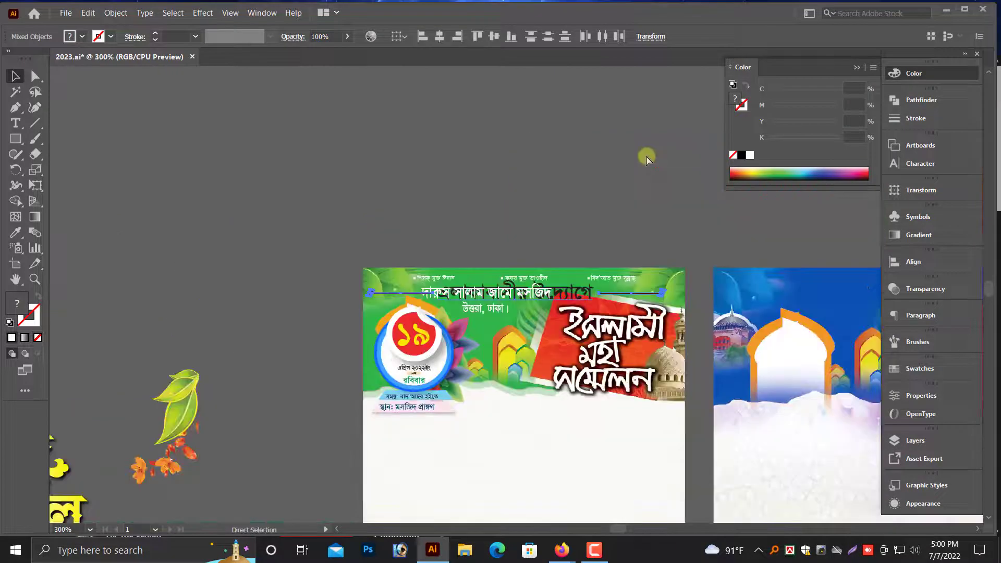
- Scale the "এলাকাবাসীর উদ্যোগে" line down, shift it left and place it just beneath the mosque name
key(ctrl+=)
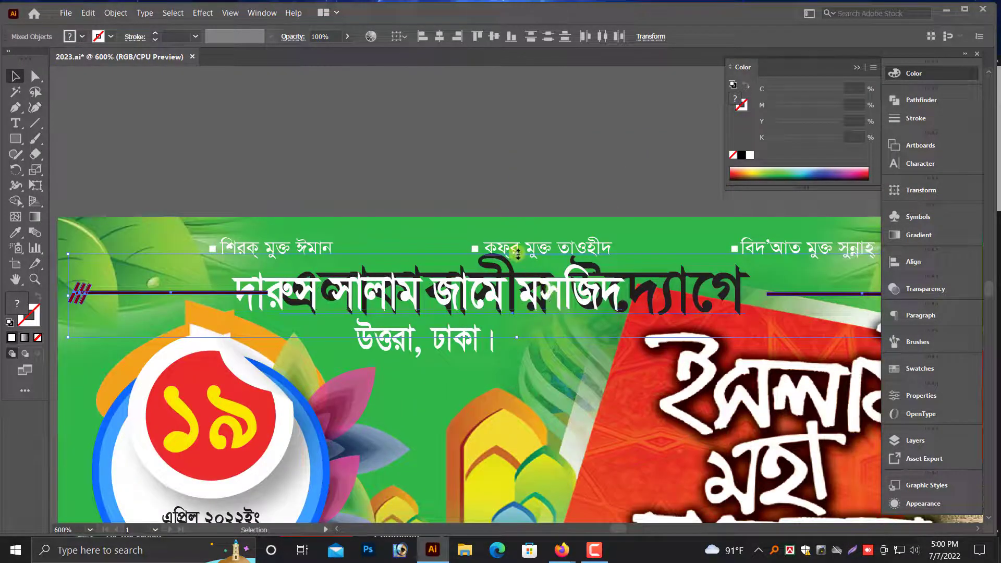
drag(518, 254, 518, 279)
key(shift+Down)
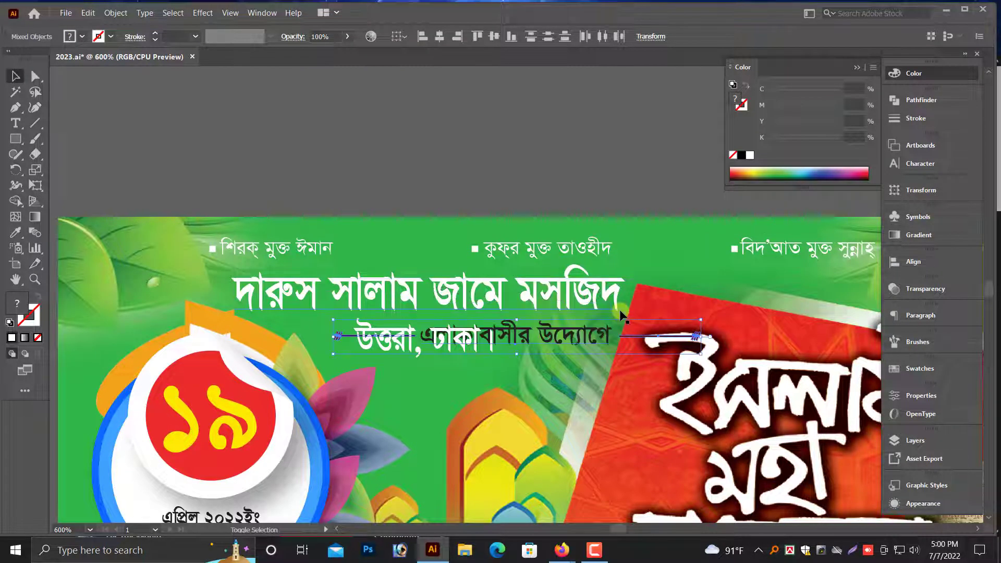
key(shift+Left)
key(shift+Left)
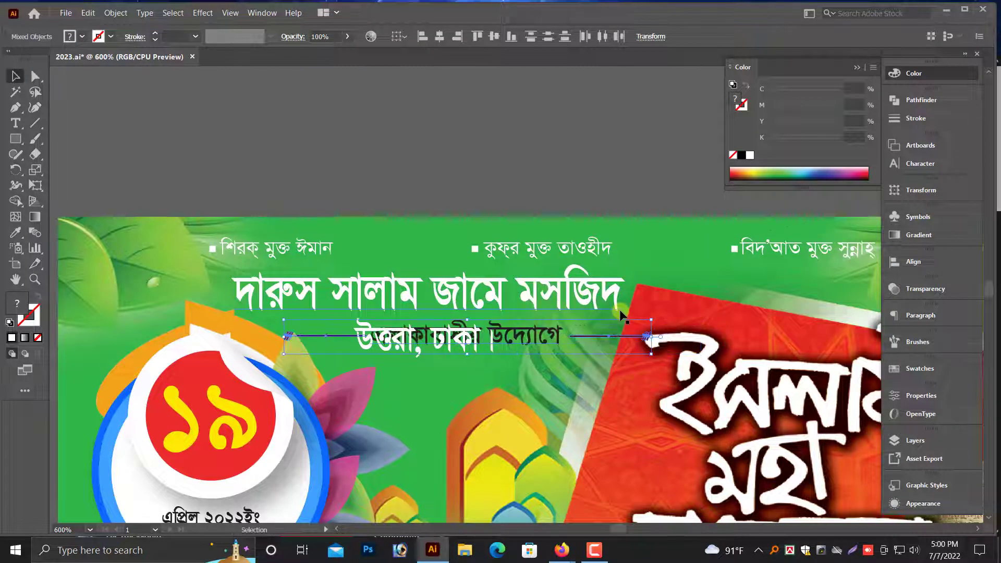
key(a)
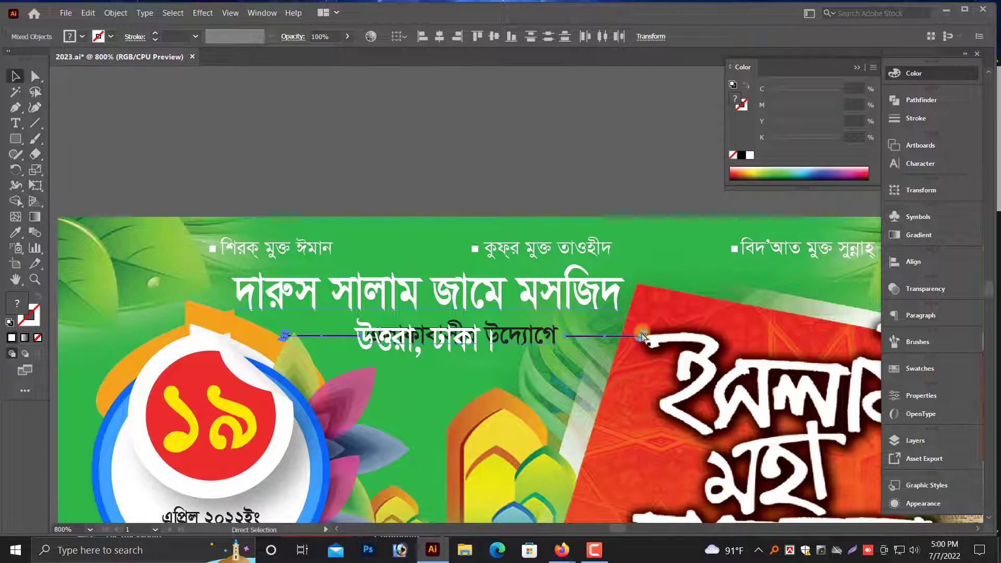
key(ctrl+plus)
drag(751, 296, 586, 302)
drag(268, 299, 297, 298)
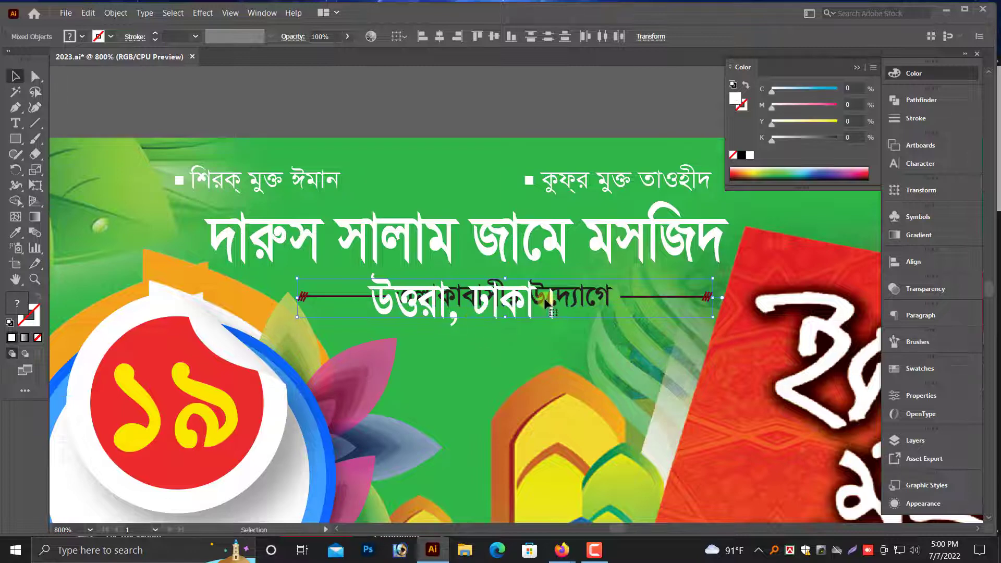
- Delete the location line under the mosque name and recolour the "এলাকাবাসীর উদ্যোগে" text white
drag(546, 306, 783, 250)
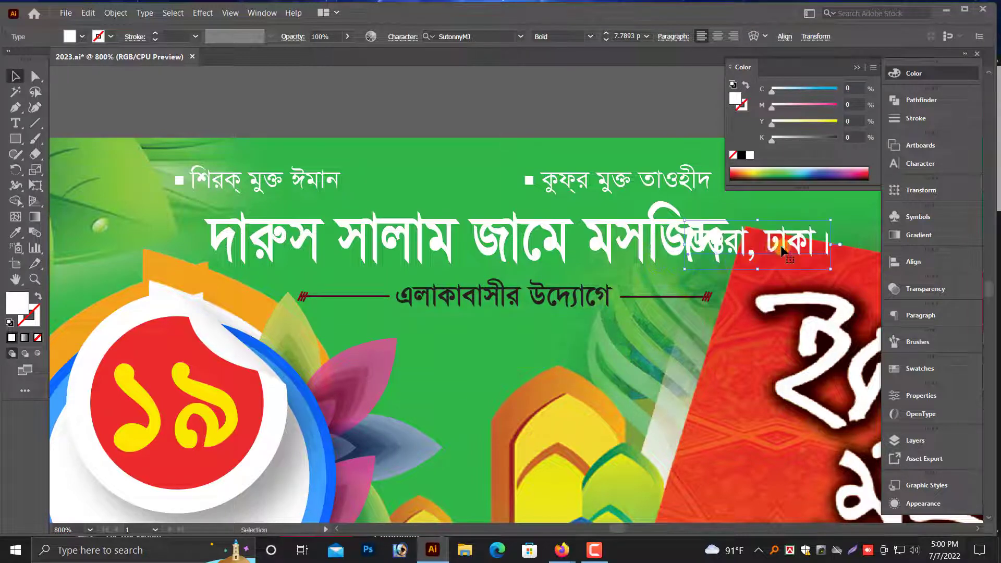
key(Delete)
click(579, 296)
click(751, 155)
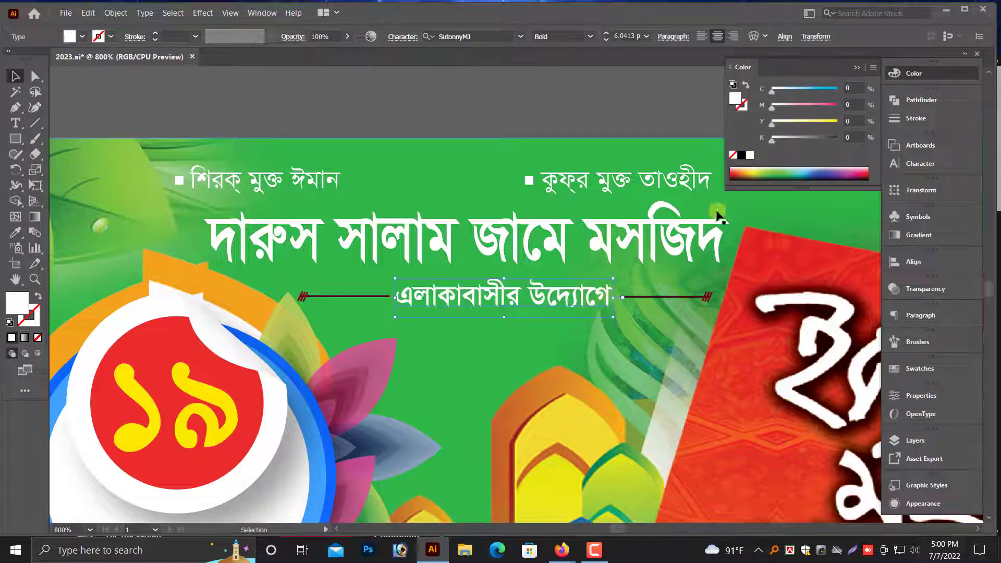
- Recolour both ornamental lines beside "এলাকাবাসীর উদ্যোগে" white
key(ctrl+plus)
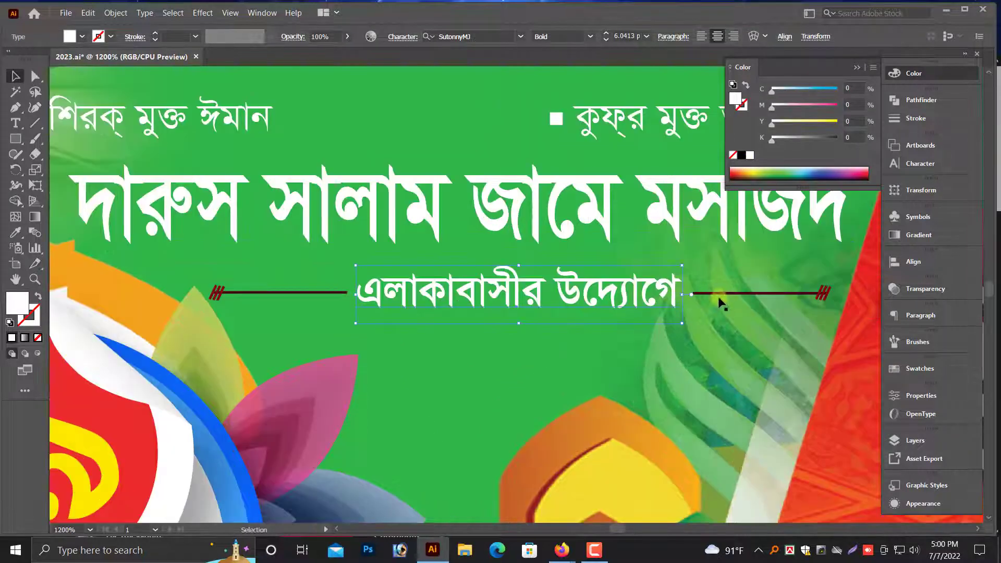
click(717, 295)
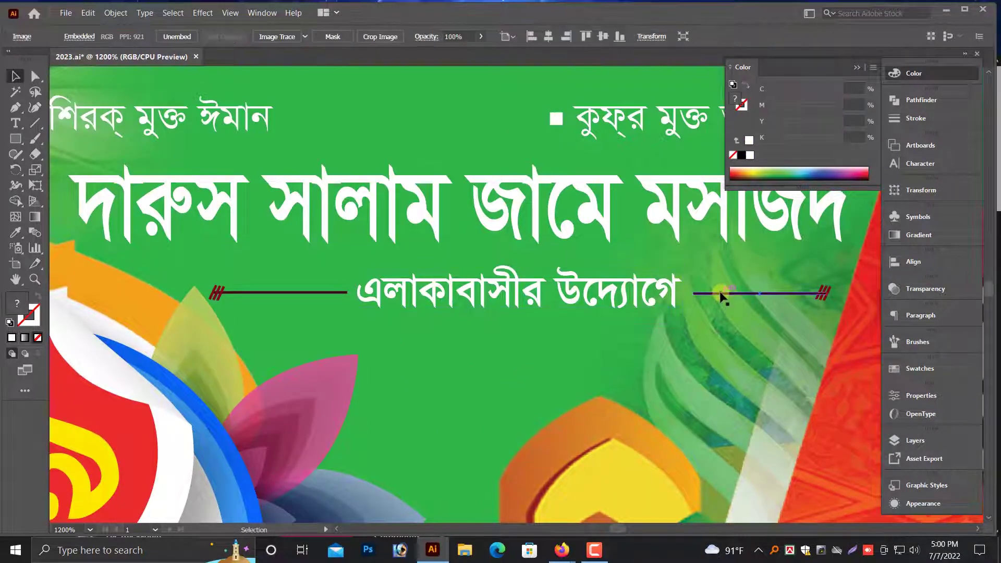
click(310, 293)
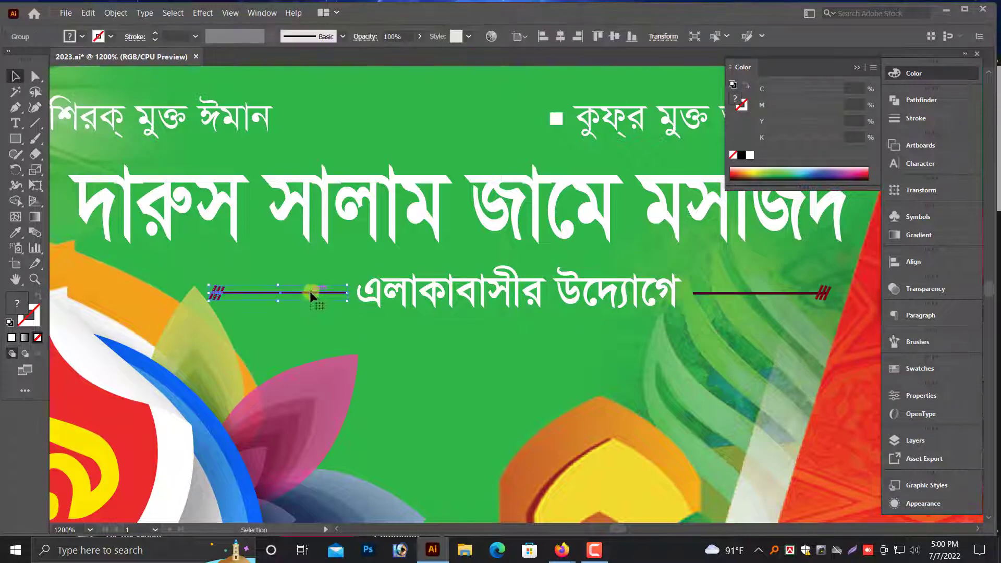
shift+click(744, 295)
click(750, 155)
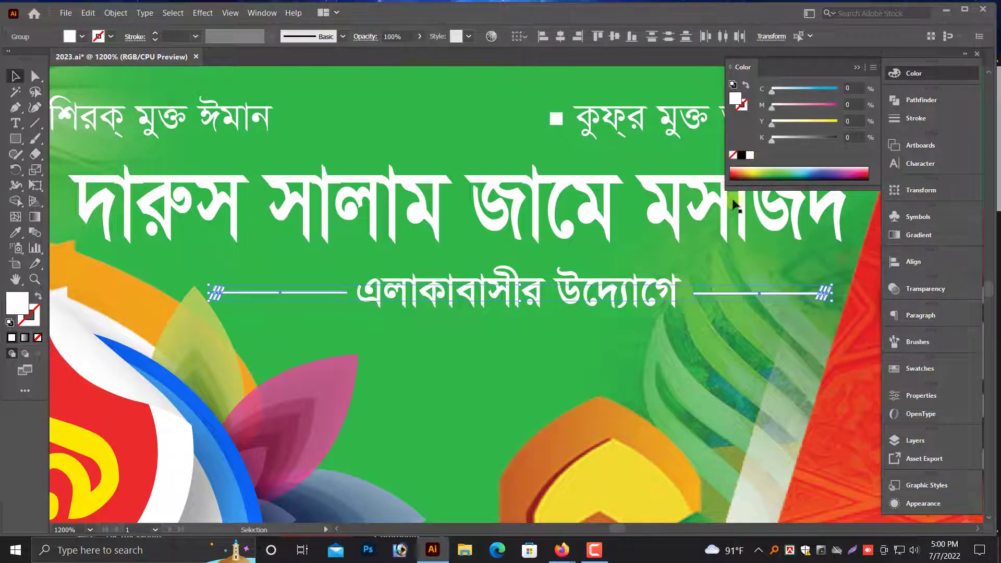
click(724, 353)
key(ctrl+minus)
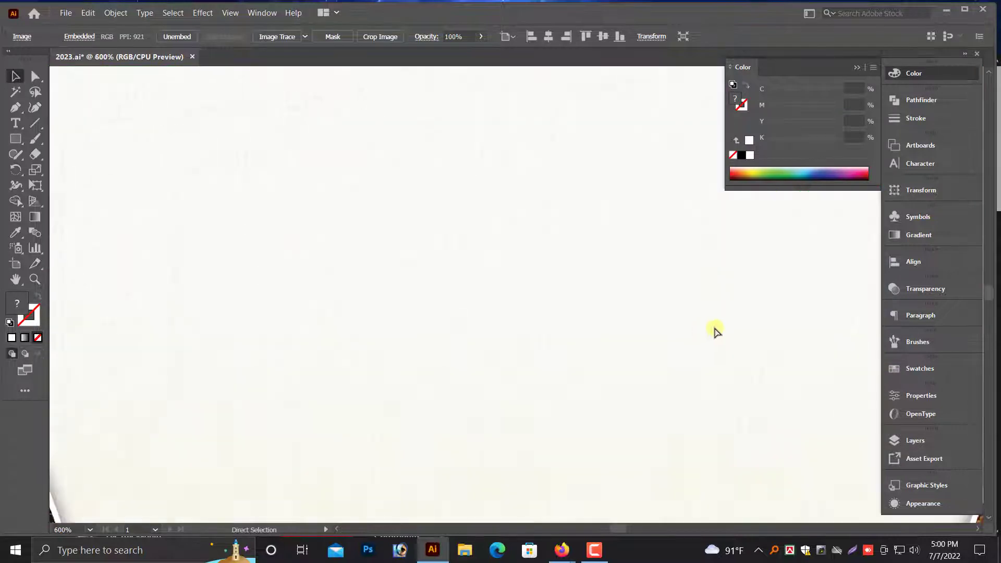
key(ctrl+minus)
key(ctrl+minus)
key(ctrl+minus)
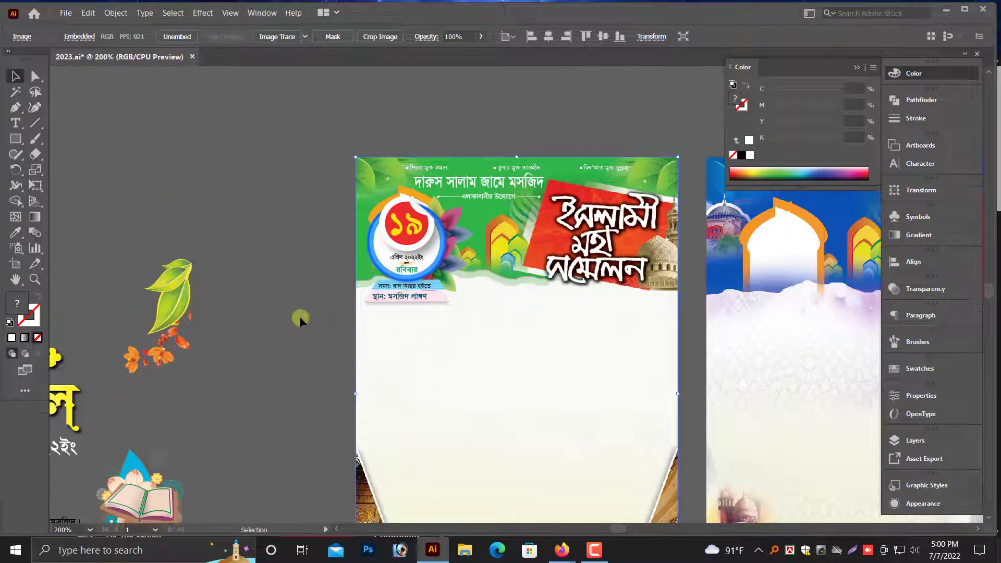
click(300, 317)
drag(237, 254, 474, 283)
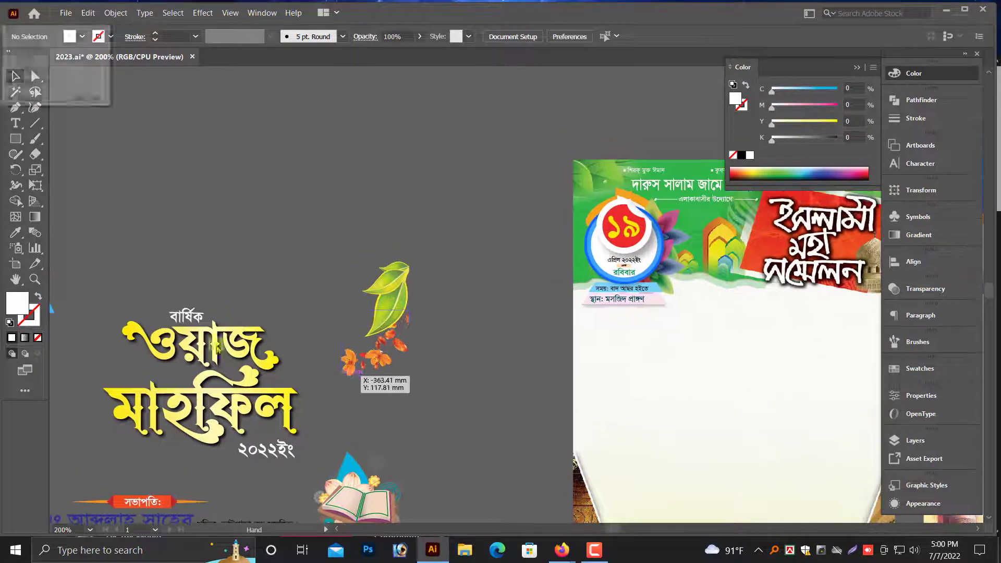
drag(167, 271, 250, 404)
drag(402, 412, 270, 430)
key(alt+space)
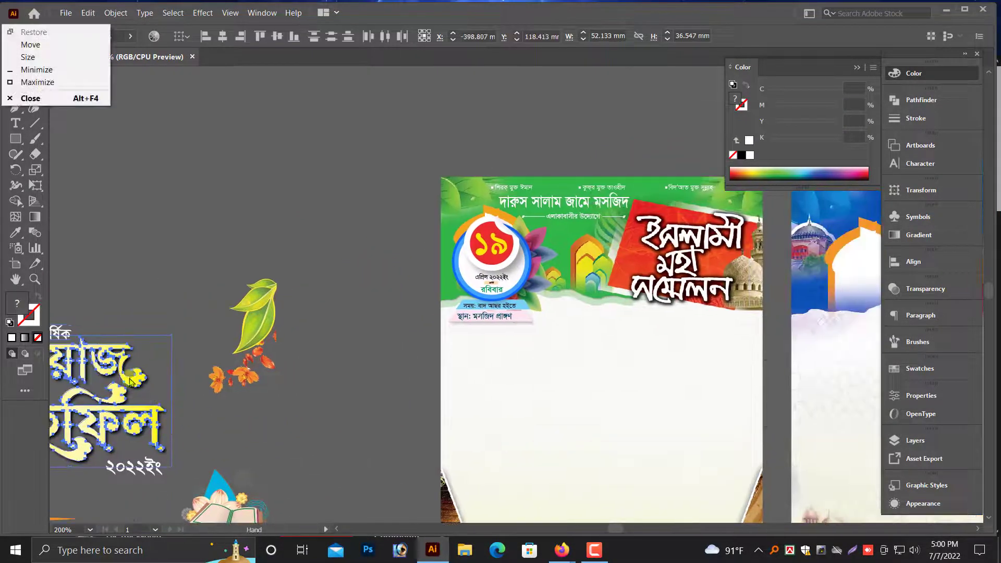
click(270, 284)
scroll(340, 325, down, 3)
drag(317, 382, 420, 284)
click(415, 288)
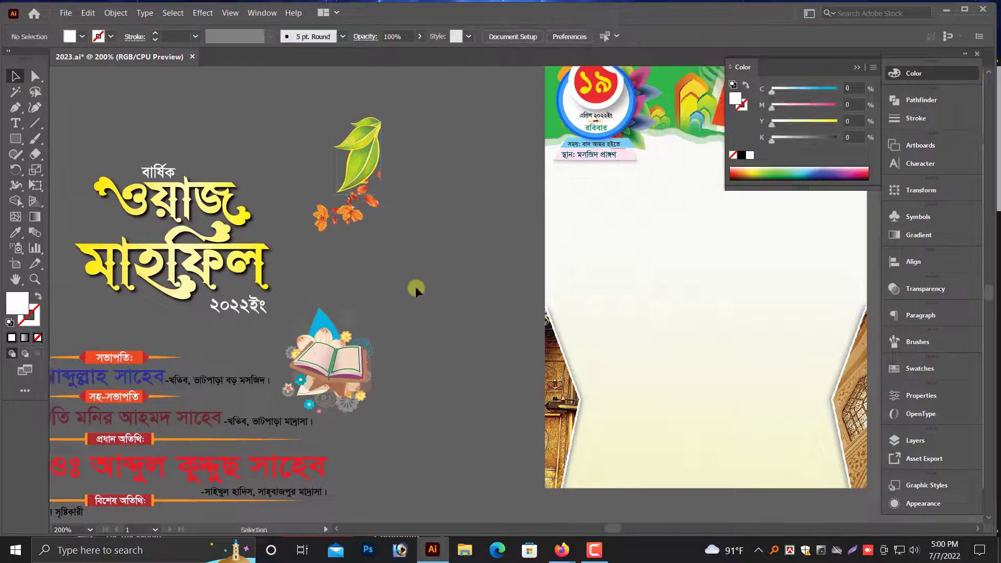
- Select the whole speaker list together with its headings, bottom scrolls and the open-book illustration beside the posters
key(ctrl+minus)
scroll(411, 285, down, 3)
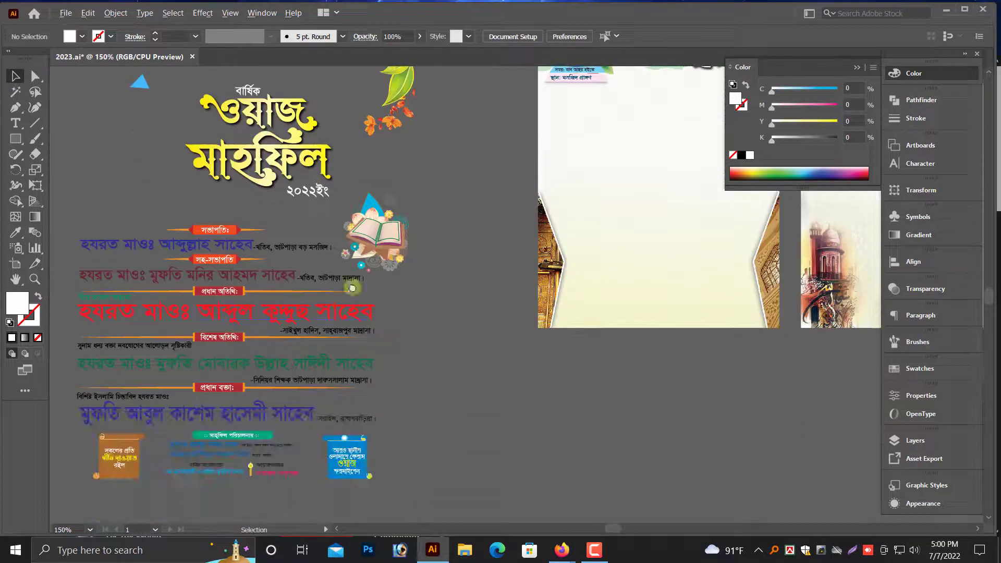
drag(349, 287, 413, 258)
key(alt+space)
click(100, 230)
drag(374, 452, 376, 453)
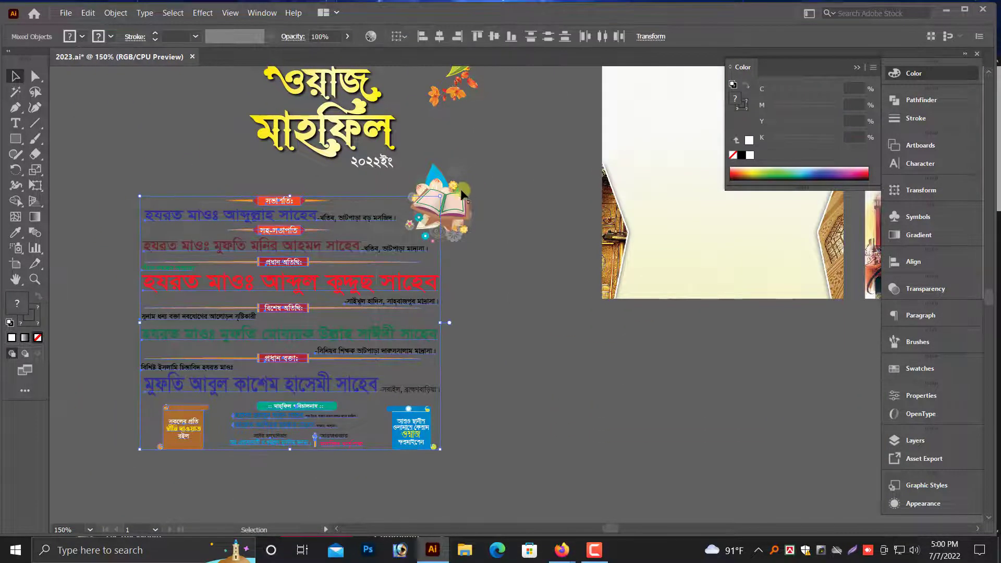
click(461, 184)
drag(105, 183, 465, 499)
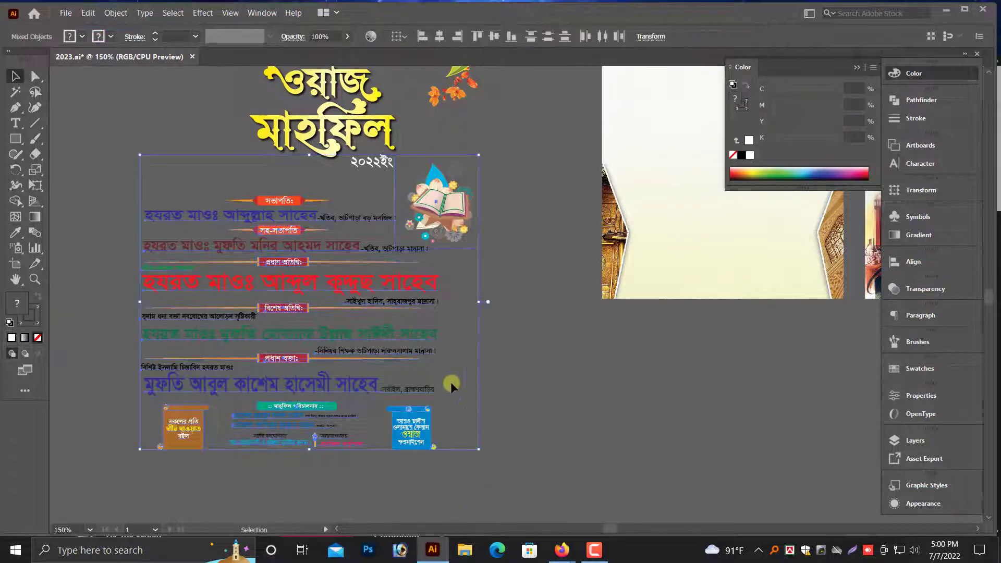
scroll(449, 375, up, 1)
drag(431, 245, 558, 315)
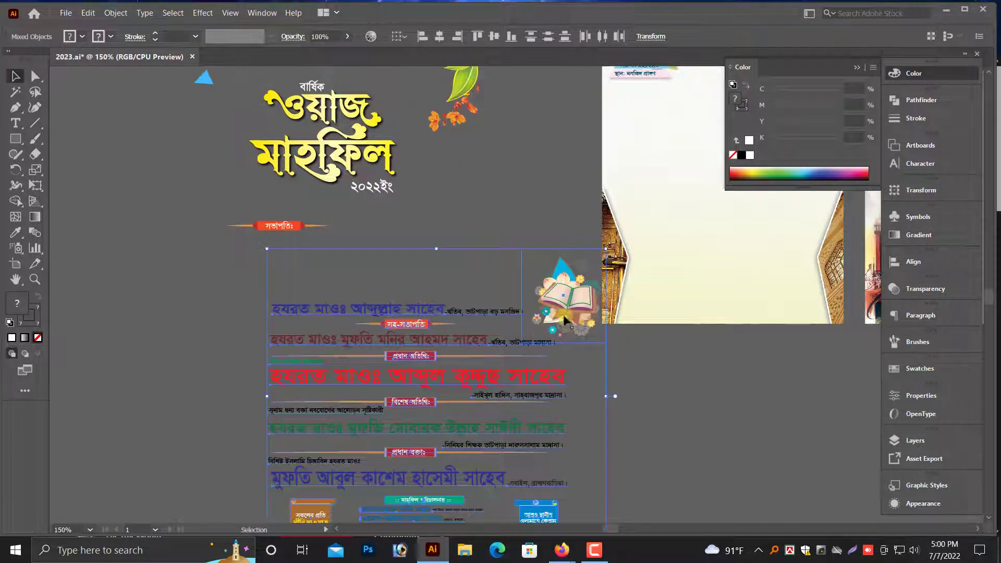
key(ctrl+z)
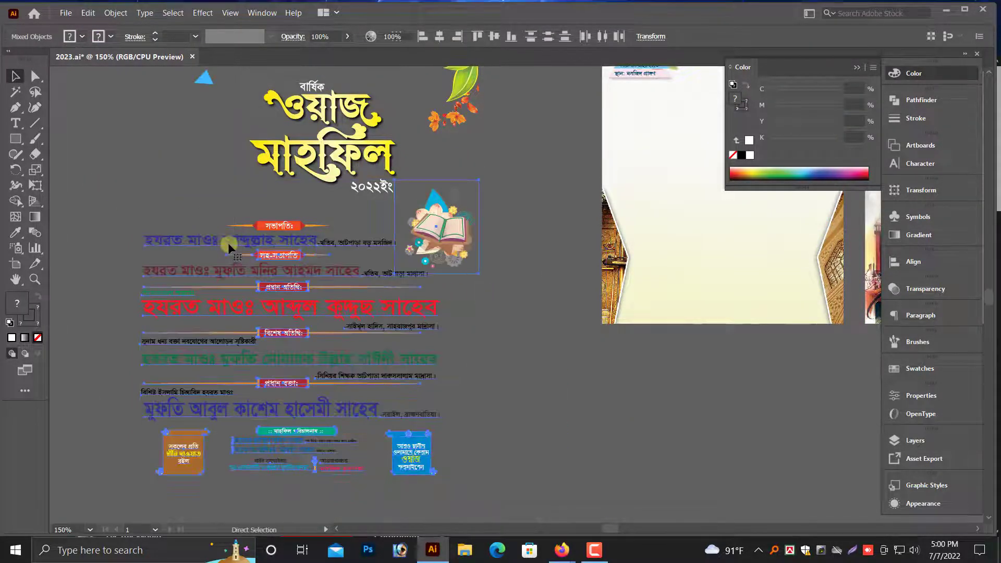
- Include the "সভাপতি" heading in the selection and group the speaker list, scrolls and open-book illustration
key(ctrl+x)
drag(185, 221, 458, 255)
key(ctrl+3)
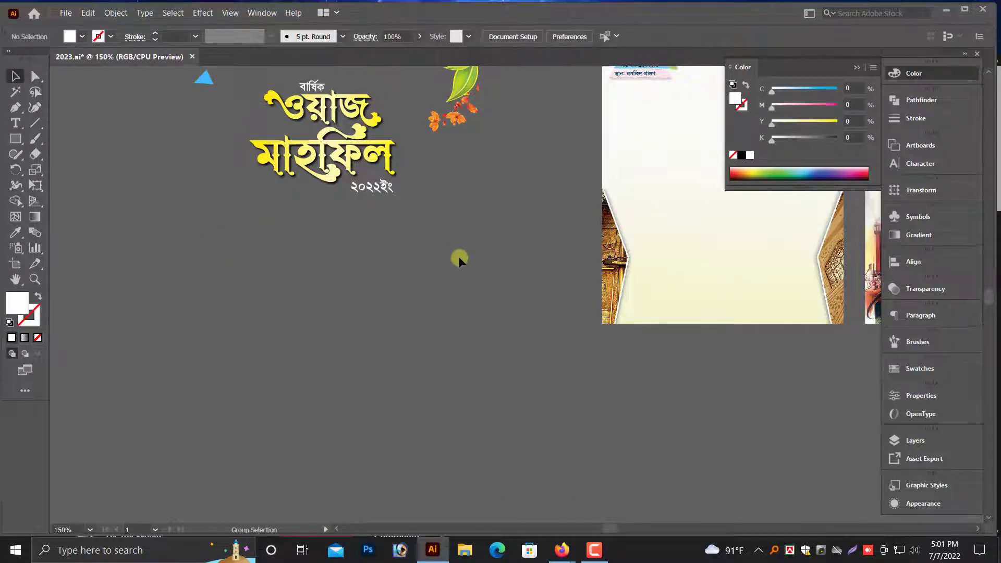
key(ctrl+alt+3)
key(ctrl+g)
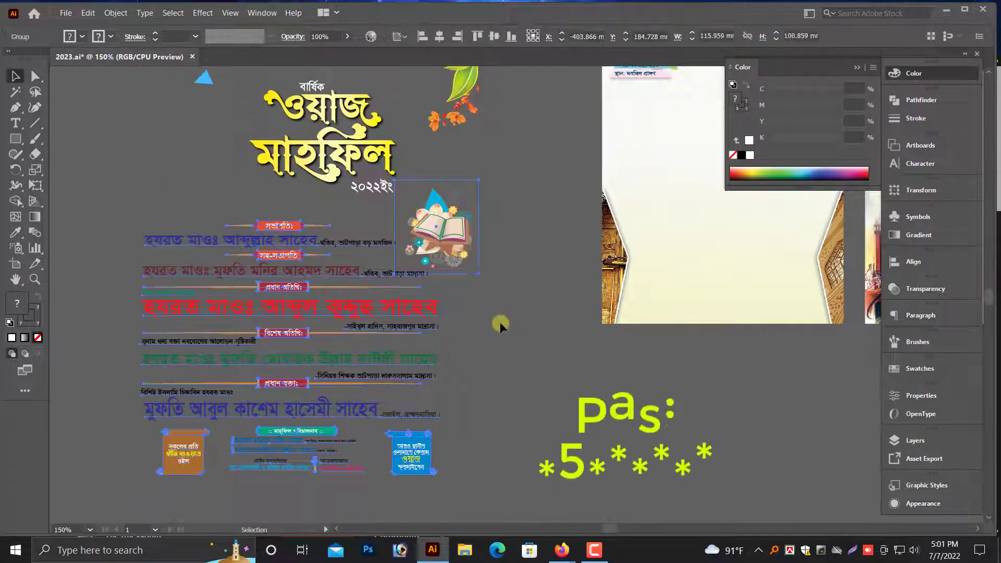
click(500, 322)
- Move the speaker list group onto the green poster's blank area and scale it down to about 90 mm wide
drag(408, 330, 240, 390)
key(alt+space)
drag(279, 277, 671, 136)
drag(746, 295, 581, 346)
key(alt+space)
drag(655, 216, 686, 194)
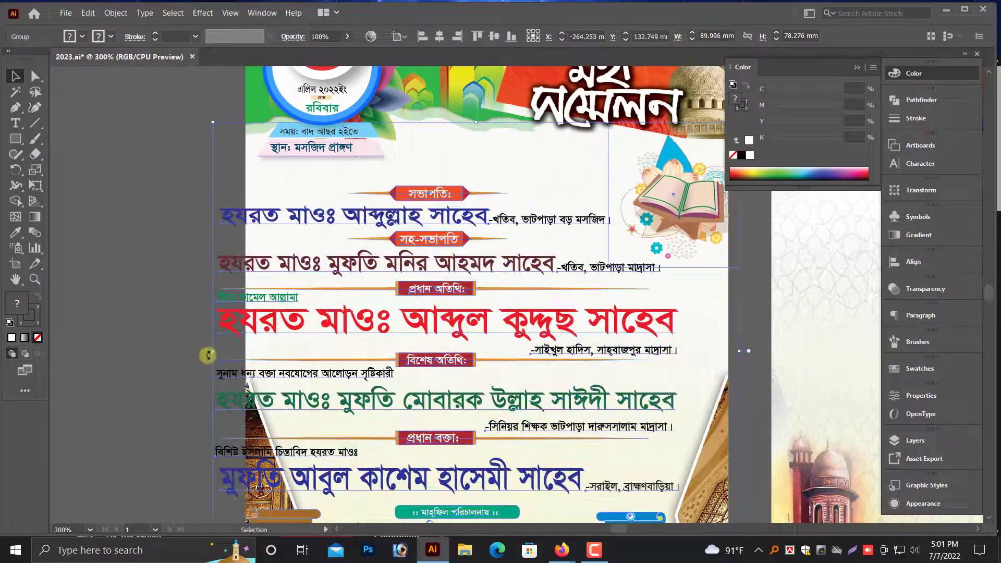
- Scale the speaker list group down further to fit within the poster's side edges and shift it up below the header
drag(212, 353, 259, 350)
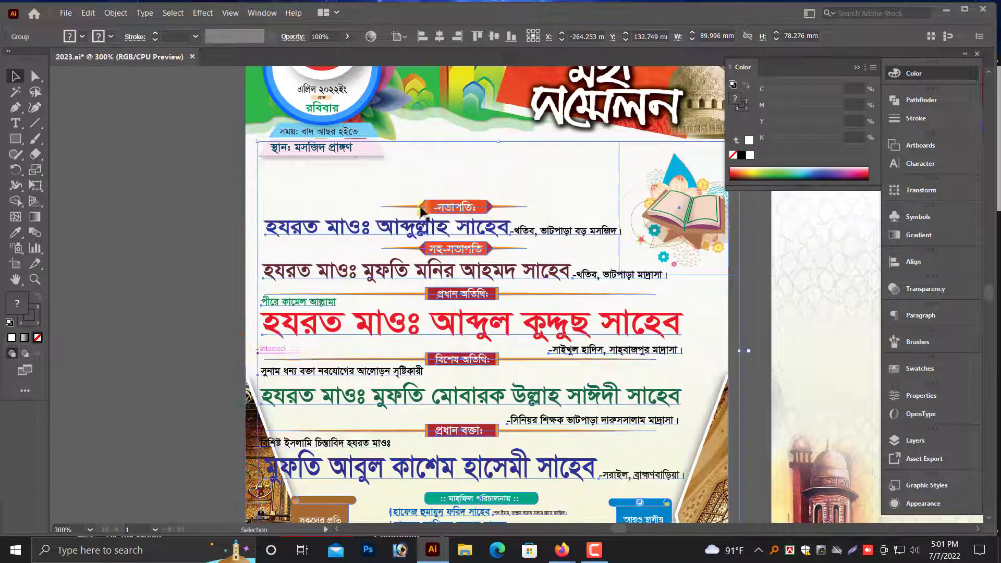
drag(453, 207, 469, 176)
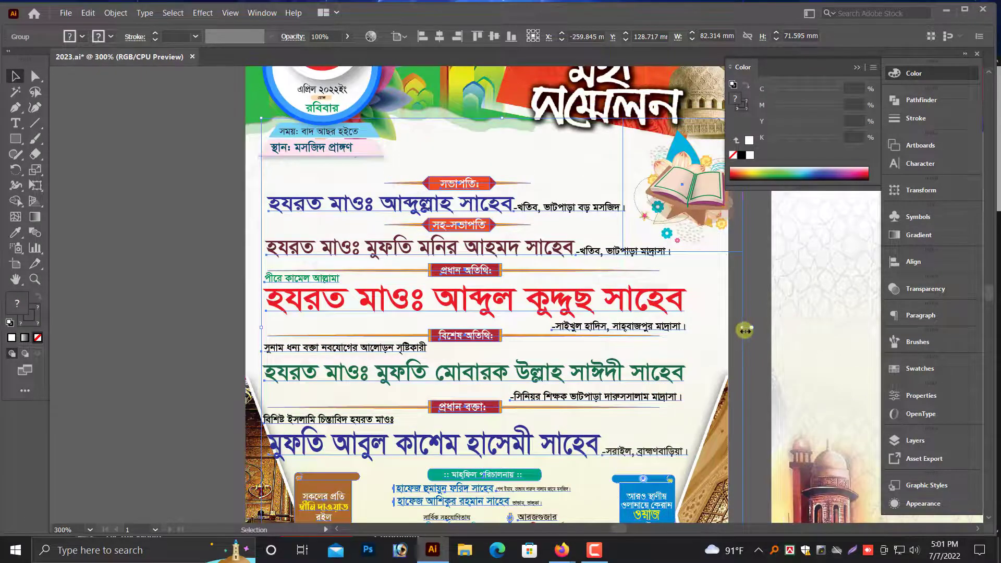
drag(745, 330, 736, 330)
drag(688, 205, 686, 195)
click(227, 278)
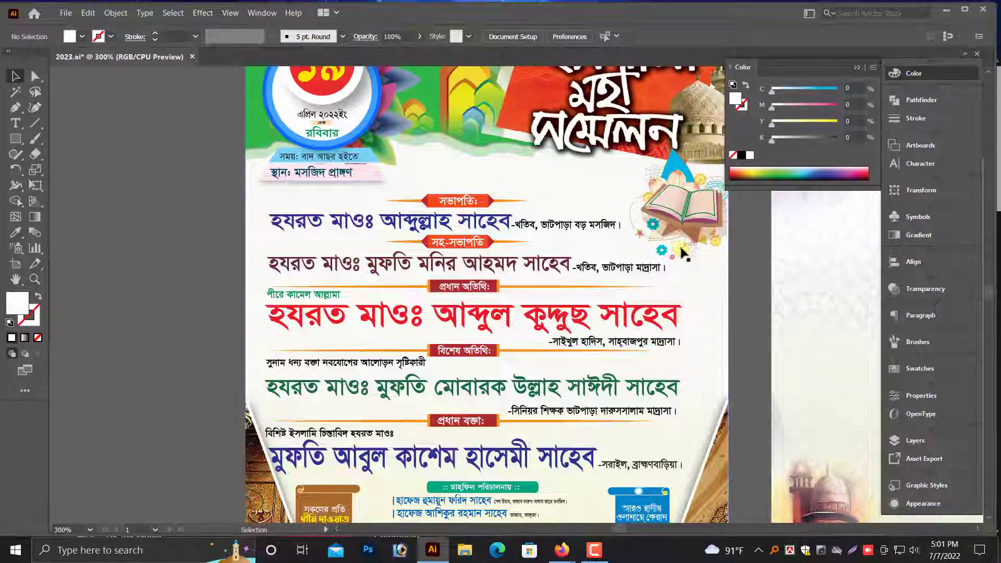
- Lock the green poster's background image
scroll(495, 371, down, 4)
scroll(506, 365, down, 1)
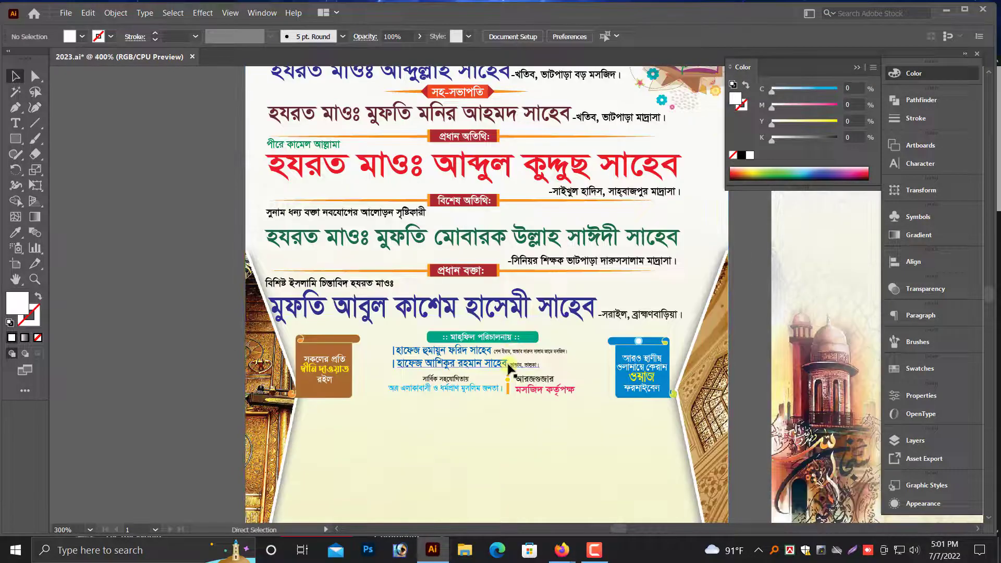
scroll(507, 365, up, 1)
scroll(506, 367, down, 3)
scroll(446, 399, down, 1)
click(438, 398)
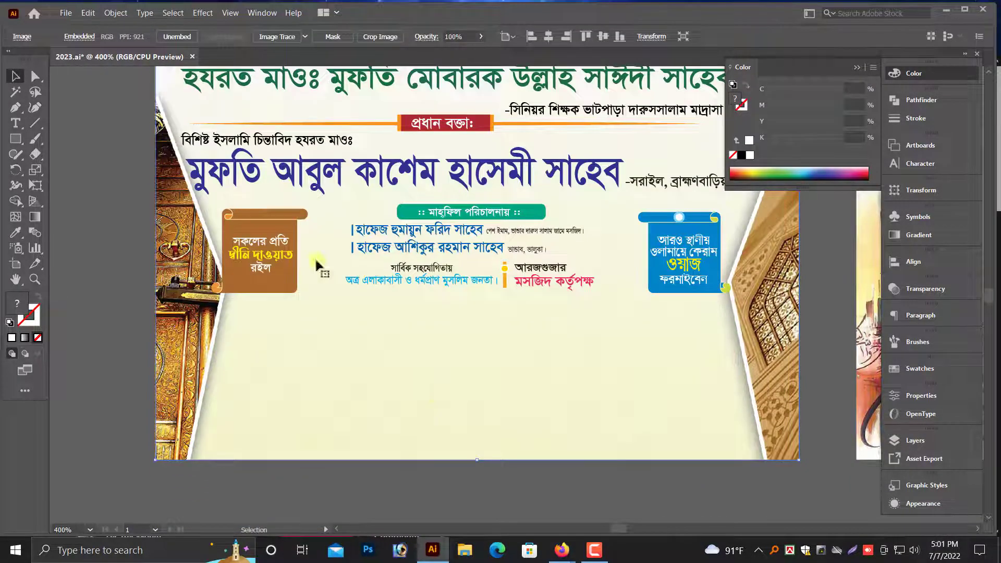
click(116, 13)
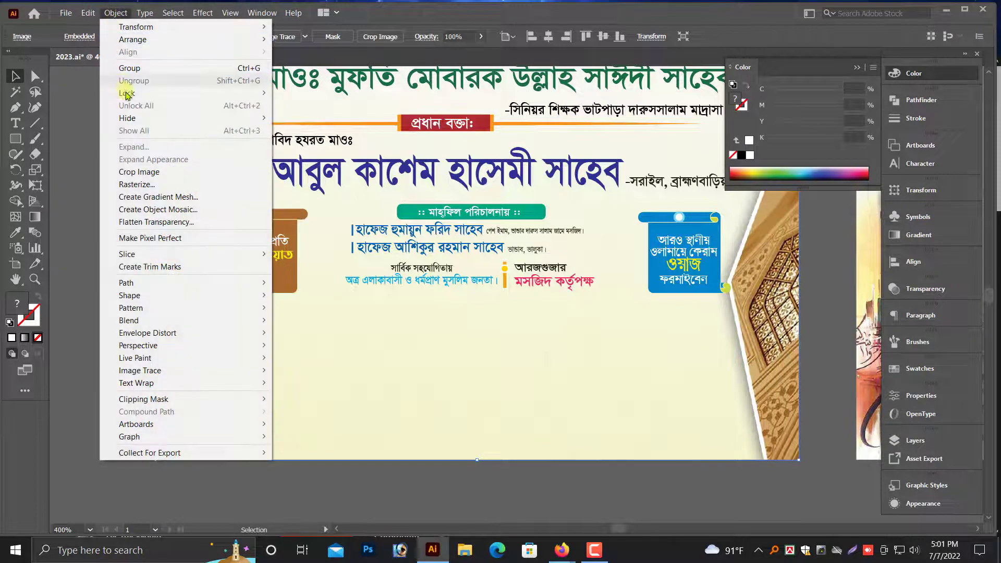
mouse_move(128, 93)
click(321, 98)
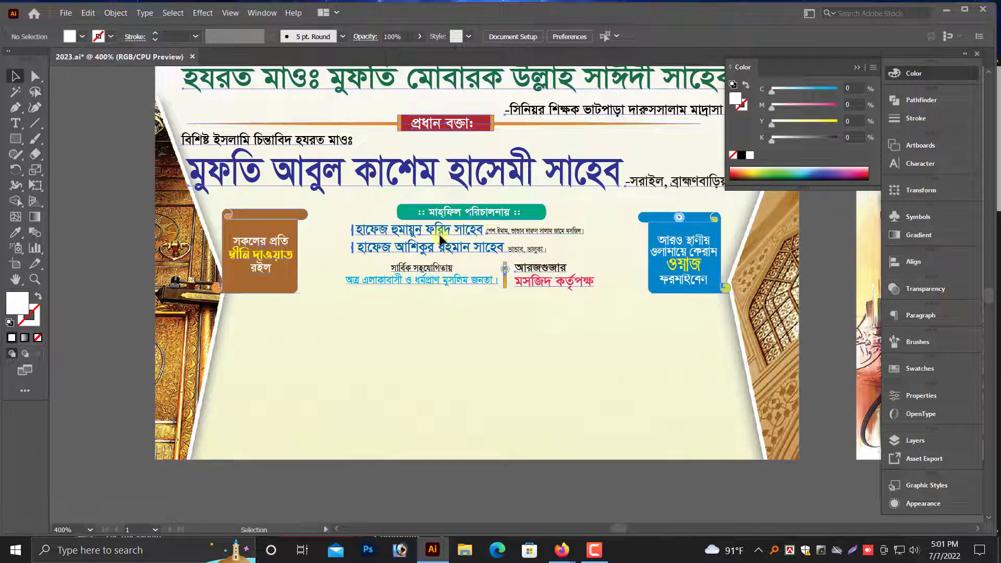
- Ungroup the speaker list so its parts can be moved separately
right_click(454, 323)
click(476, 314)
click(409, 334)
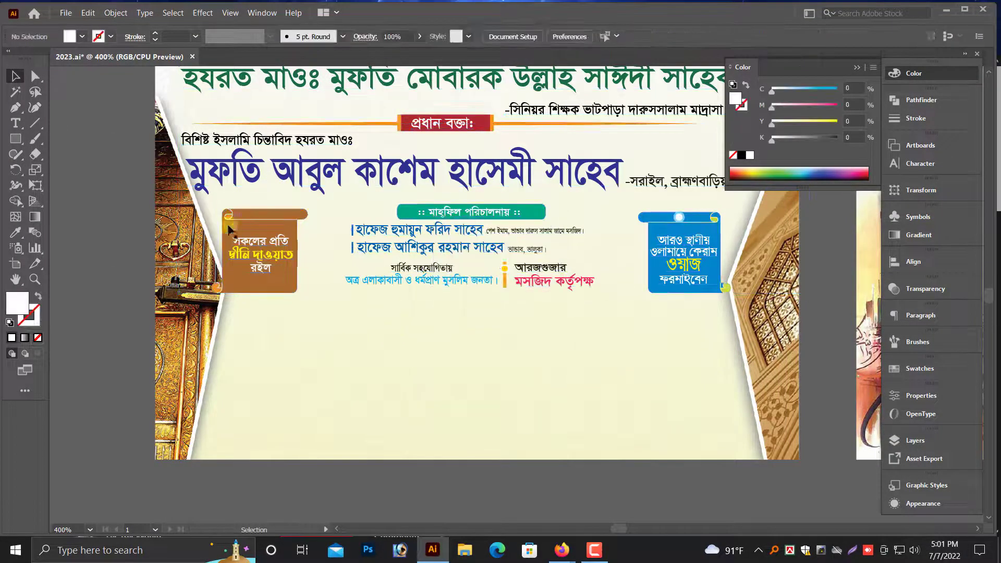
- Move the brown scroll, the blue scroll and the "মাহফিল পরিচালনায়" text block down to the poster's lower edge
drag(268, 243, 269, 399)
drag(693, 241, 693, 401)
click(354, 248)
drag(517, 241, 507, 385)
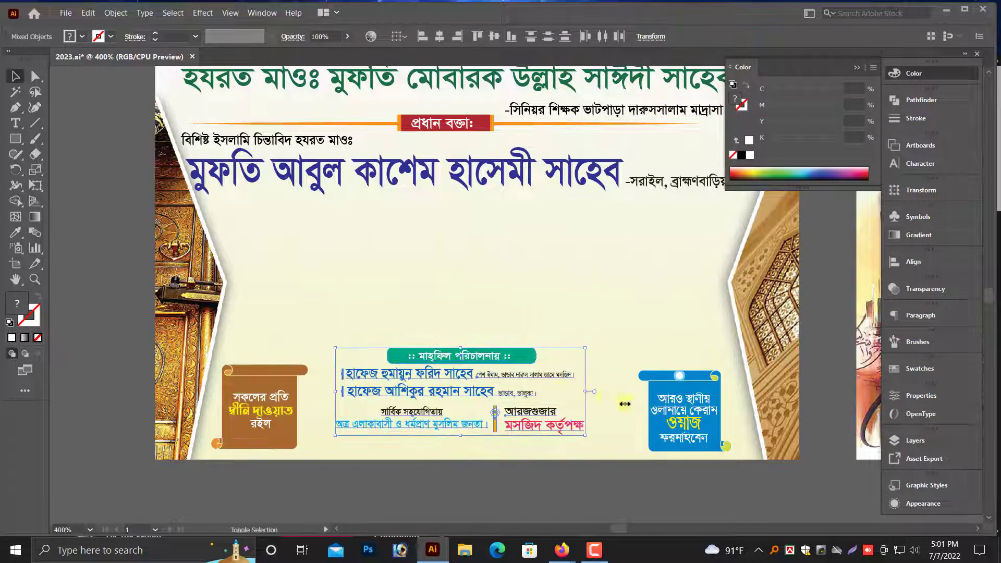
- Enlarge the "মাহফিল পরিচালনায়" text block and centre it between the brown and blue scrolls
drag(625, 404, 642, 406)
drag(519, 362, 511, 370)
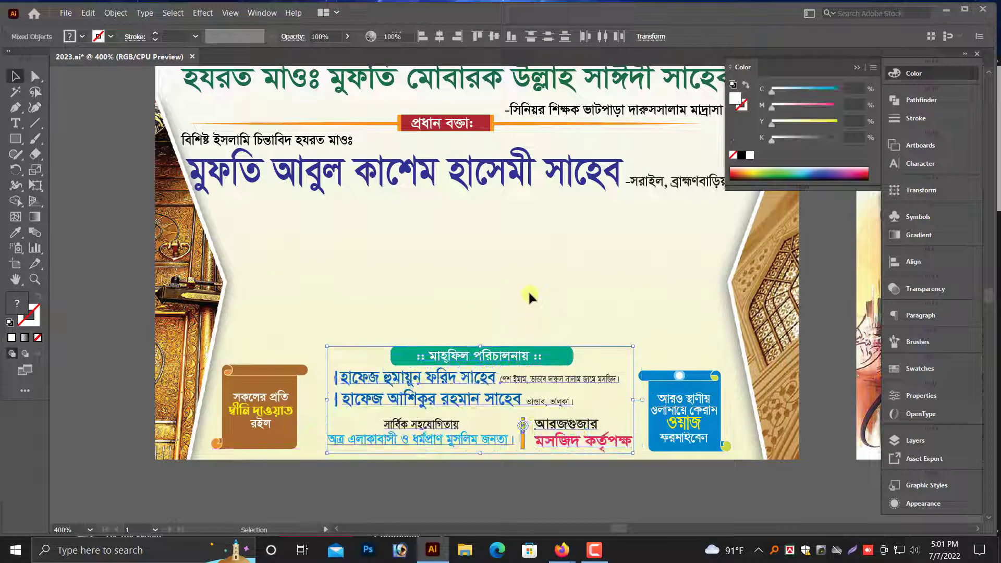
- Place the place line beneath the blue main speaker's name, move both down above the footer and enlarge them slightly
scroll(528, 290, up, 5)
click(357, 313)
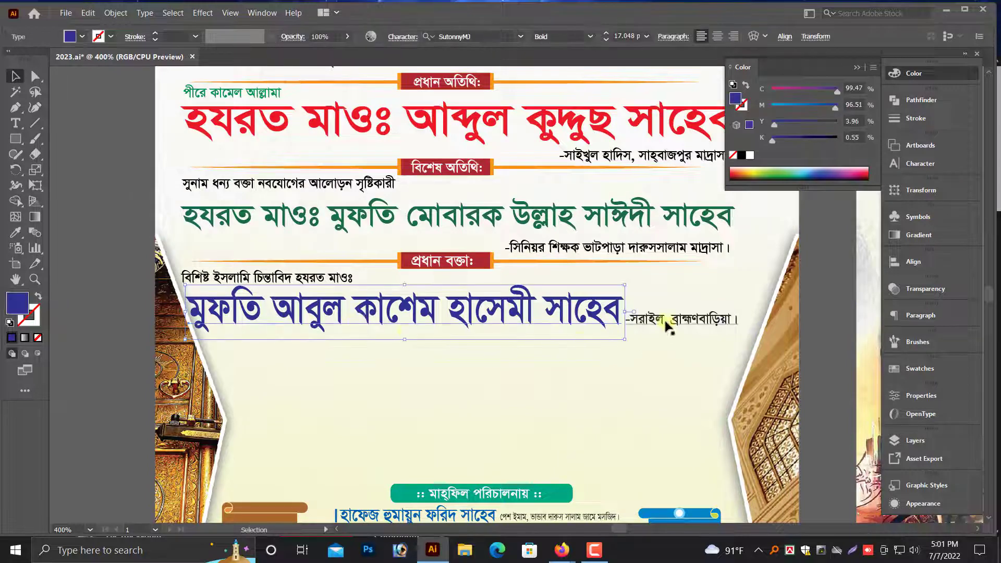
drag(667, 322, 225, 346)
shift+click(364, 319)
drag(370, 324, 427, 439)
drag(683, 435, 704, 435)
click(429, 374)
- Move the "বিশিষ্ট ইসলামি চিন্তাবিদ" line down above the blue name, enlarge it, and place the "প্রধান বক্তা:" divider above it
drag(275, 286, 335, 394)
drag(437, 392, 469, 389)
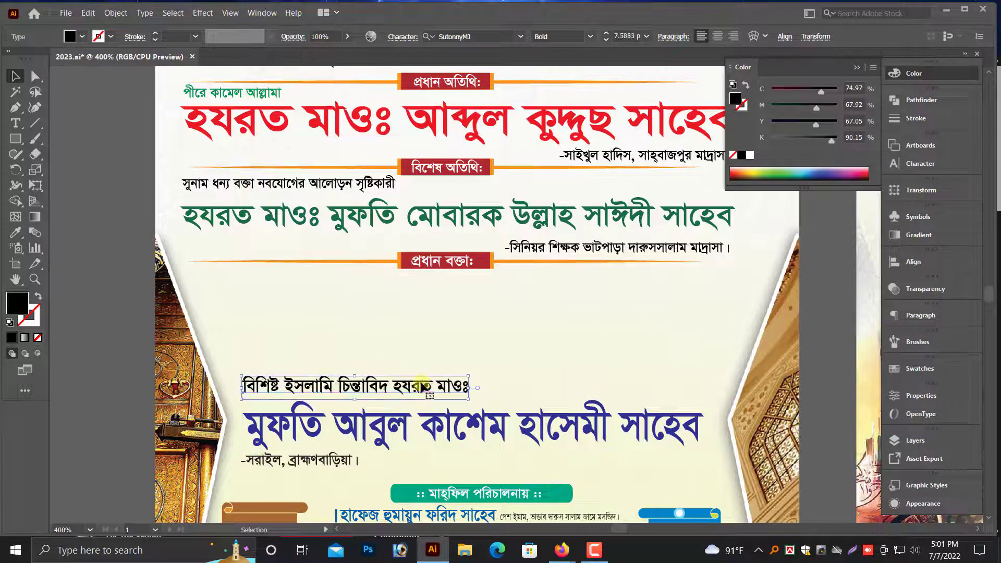
click(365, 324)
drag(462, 283, 473, 290)
drag(467, 266, 469, 350)
click(463, 311)
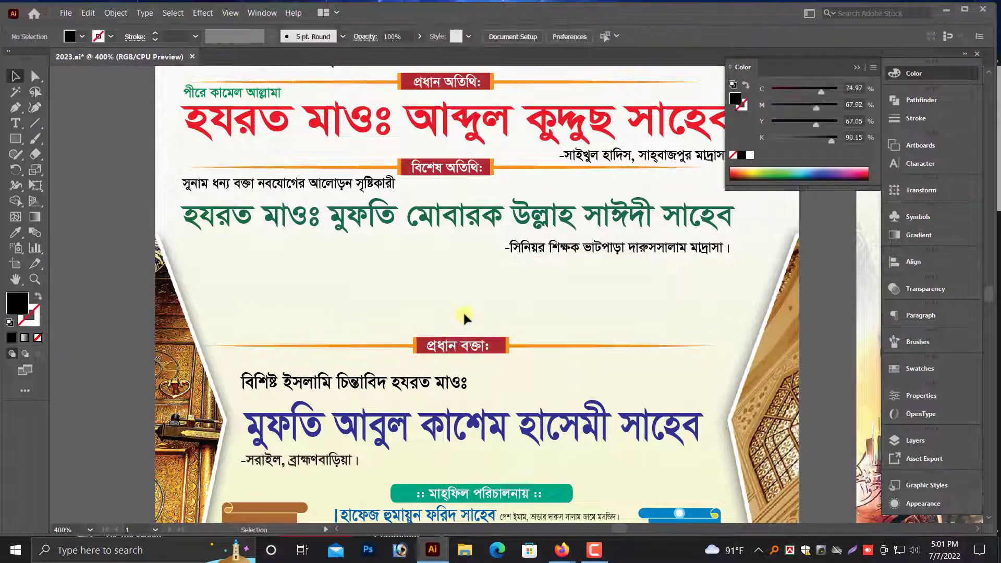
- Move the green special guest name and its teacher line down and slightly right, and make the name taller
scroll(457, 323, up, 3)
drag(652, 321, 652, 382)
click(591, 311)
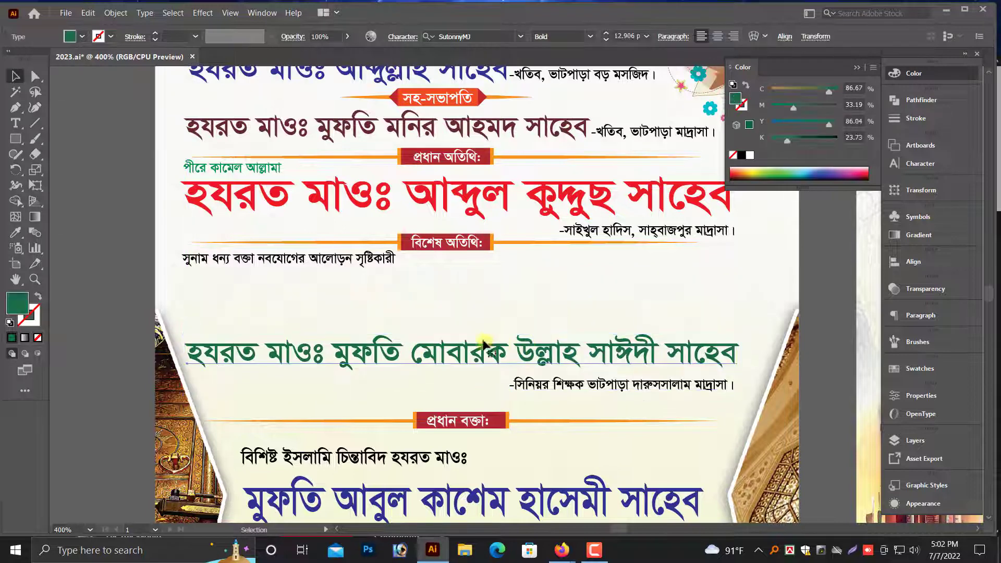
drag(464, 339, 466, 320)
drag(491, 342, 463, 327)
drag(555, 313, 622, 392)
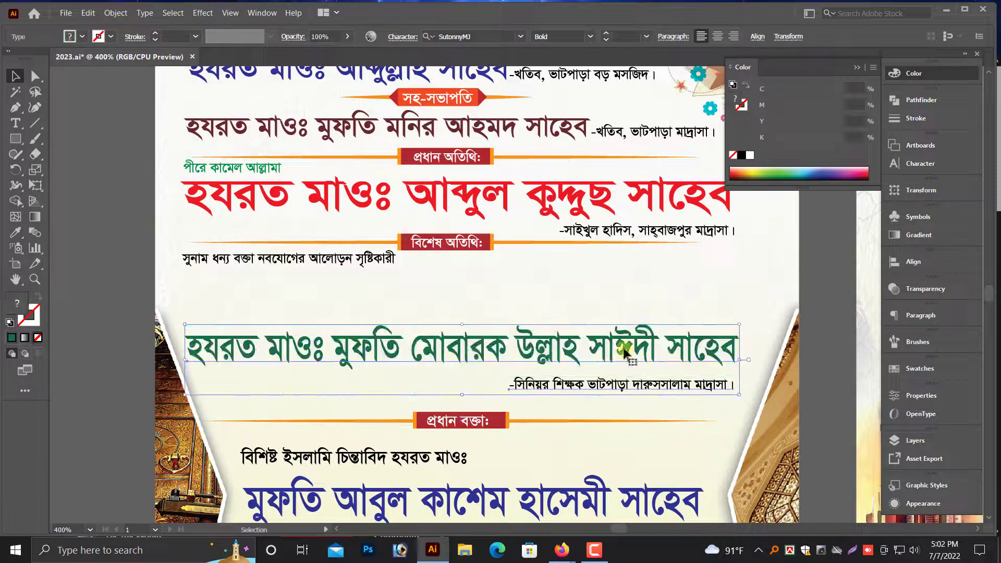
drag(627, 346, 640, 349)
- Move the "সুনাম ধন্য বক্তা" line down above the green name, enlarge it, and lower the "বিশেষ অতিথি:" divider above it
scroll(492, 320, up, 4)
click(454, 335)
drag(370, 314, 440, 361)
drag(443, 293, 439, 325)
click(418, 295)
- Enlarge the red chief guest block together with its "প্রধান অতিথি:" divider and description line
scroll(289, 168, up, 1)
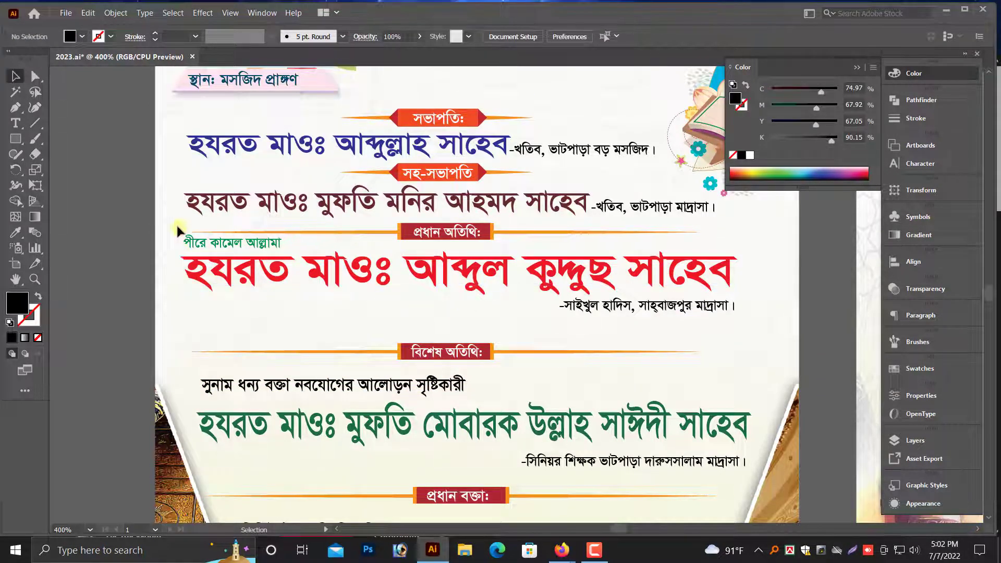
drag(731, 329, 752, 334)
ctrl+click(479, 240)
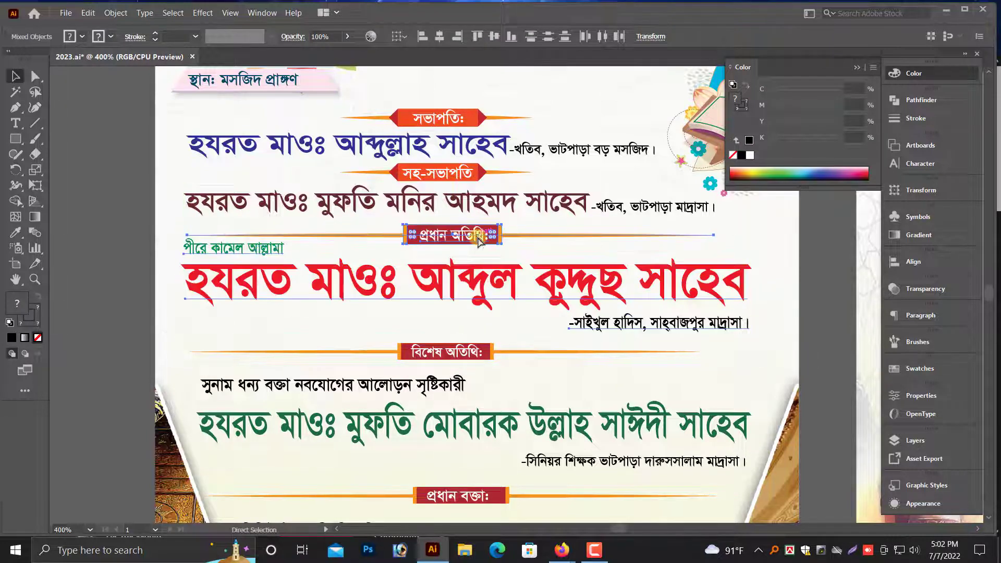
alt+scroll(266, 279, down, 3)
click(238, 281)
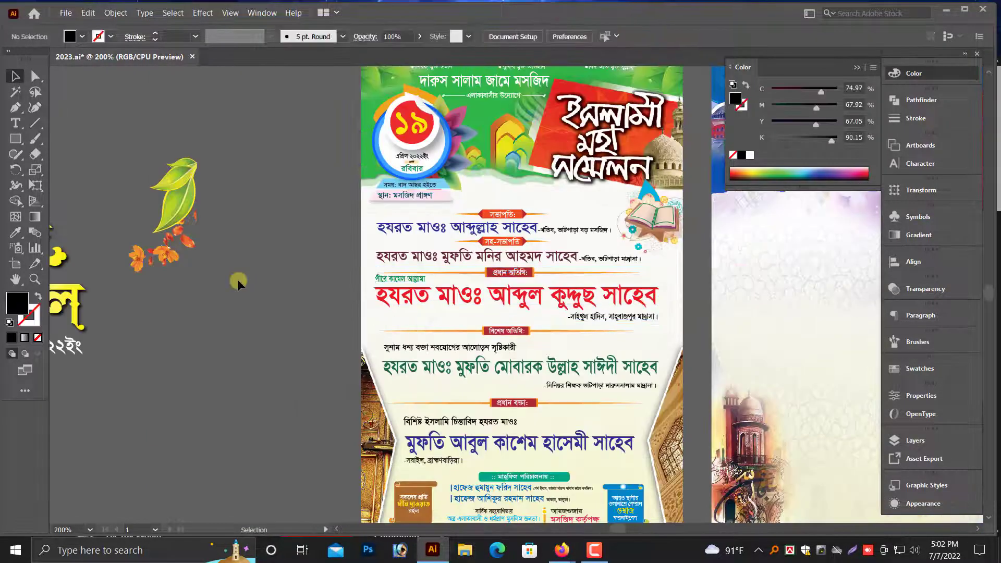
- Move the green leaf cluster from the pasteboard onto the outer side of the poster's date badge
scroll(244, 194, up, 8)
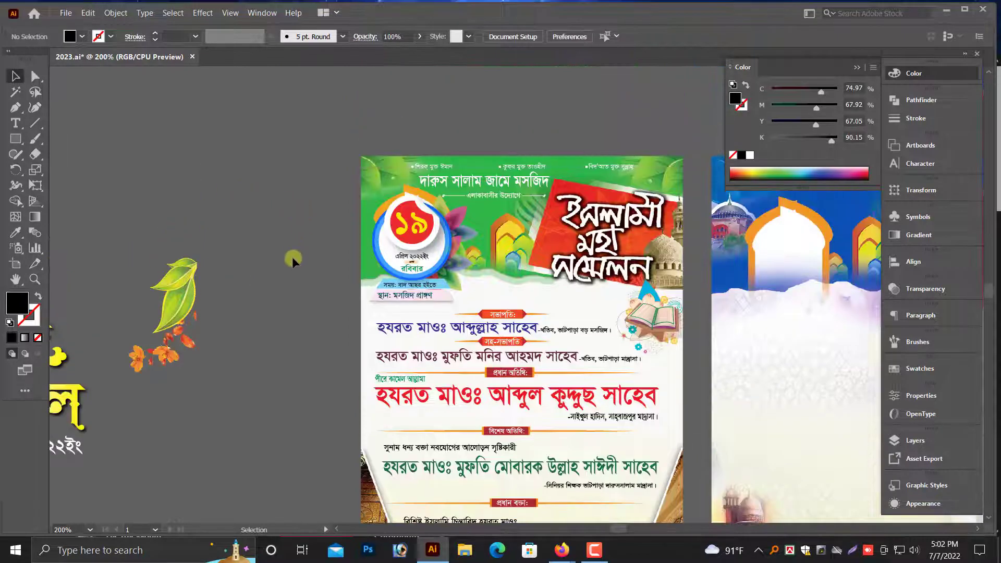
click(182, 273)
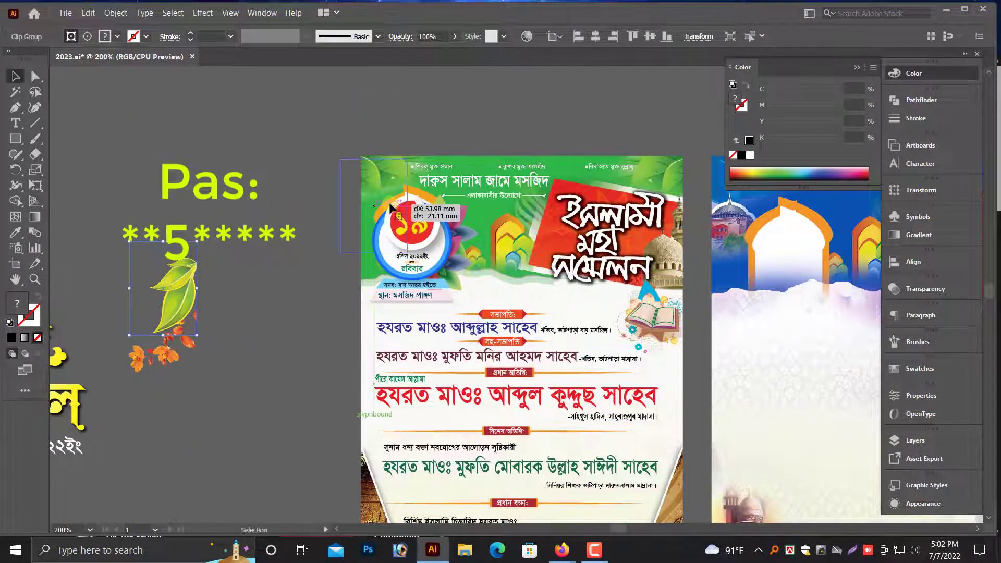
drag(182, 292, 392, 209)
key(ctrl+equal)
key(ctrl+equal)
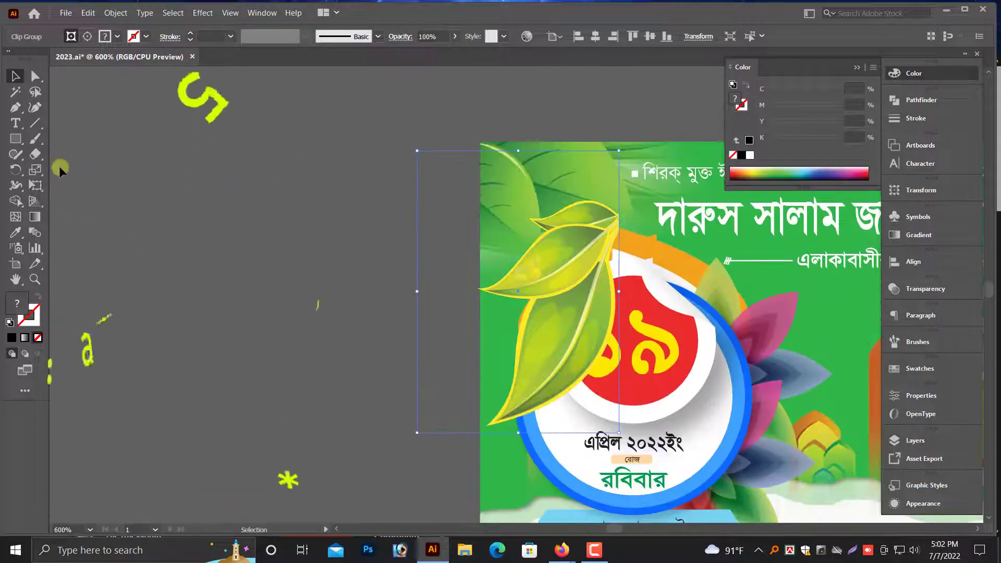
- Reflect the leaf cluster across the vertical axis
click(16, 154)
alt+click(14, 170)
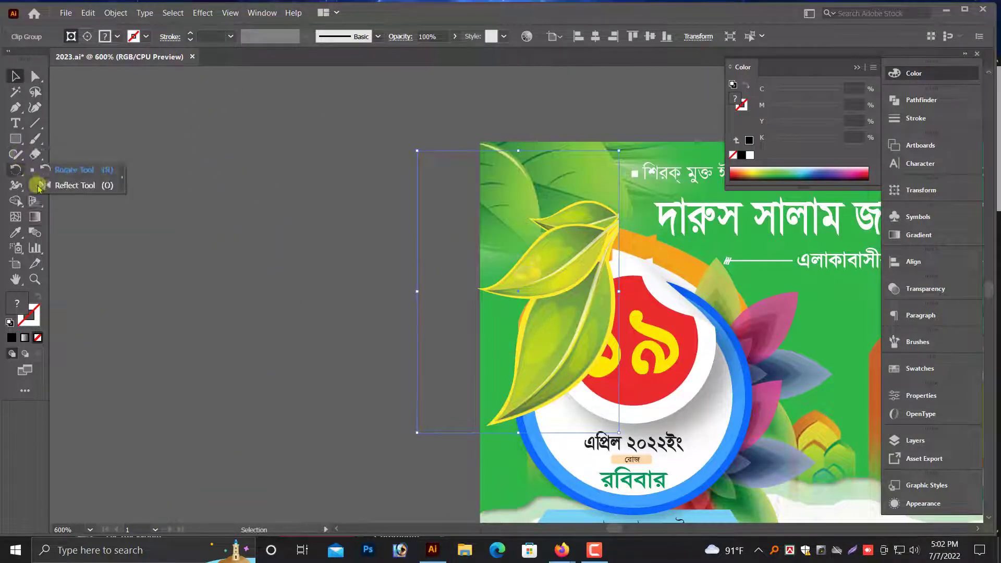
key(Return)
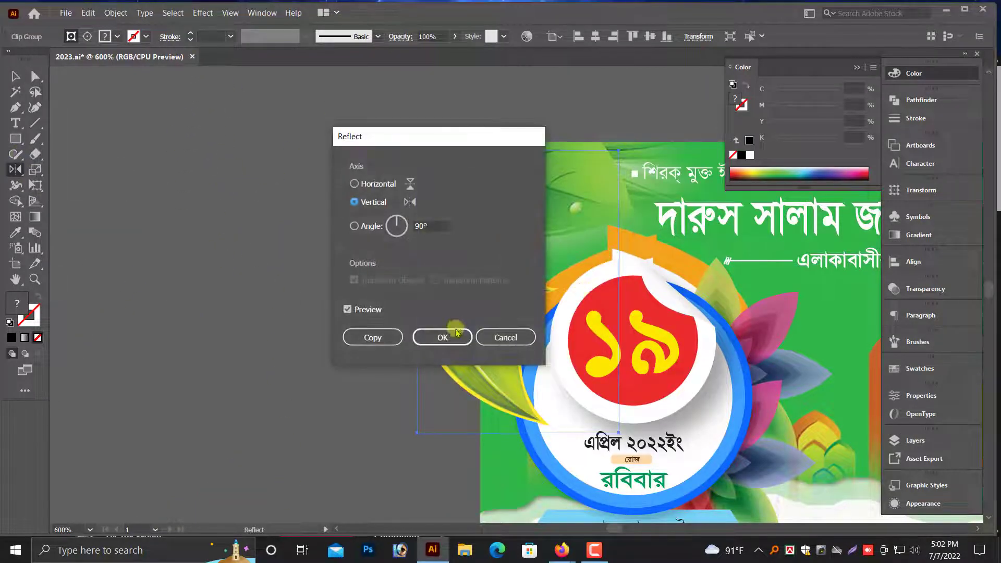
click(444, 334)
- Position the mirrored leaves against the poster's left edge so they overlap the date badge
drag(446, 286, 543, 264)
key(ctrl+plus)
drag(461, 254, 431, 335)
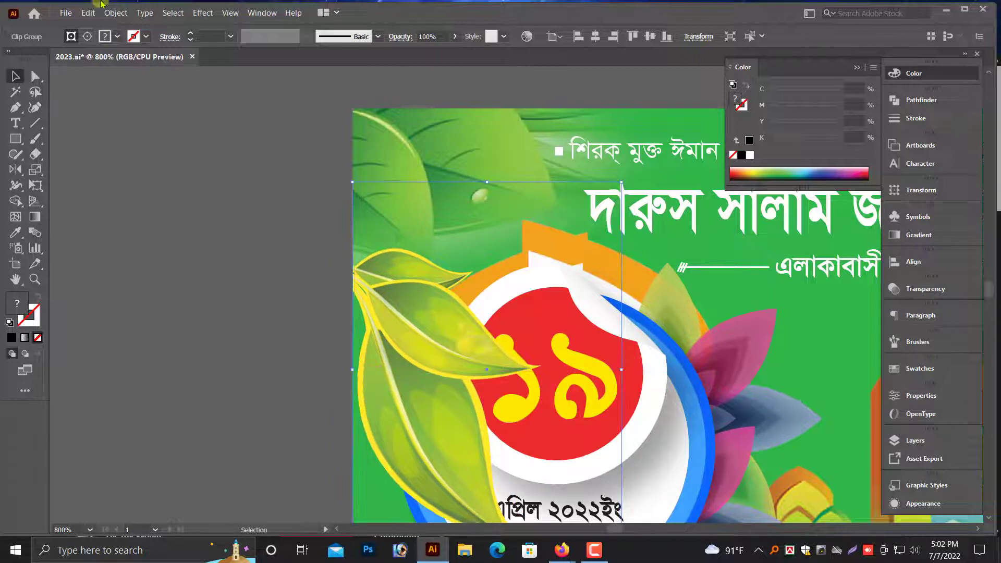
- Brighten the leaves with Adjust Colors in RGB mode, setting Green to 18% and Blue to -8%
click(90, 14)
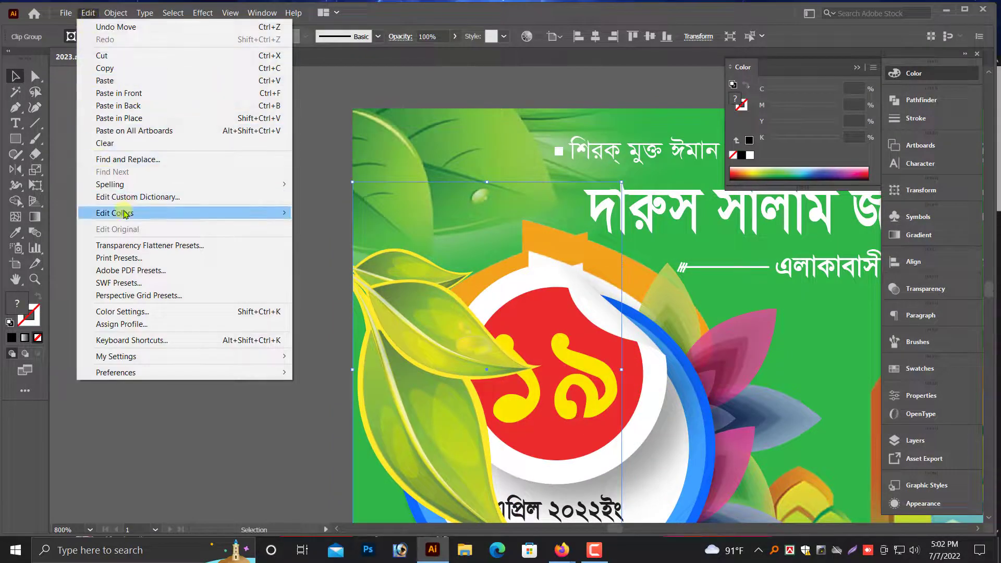
mouse_move(246, 214)
click(347, 242)
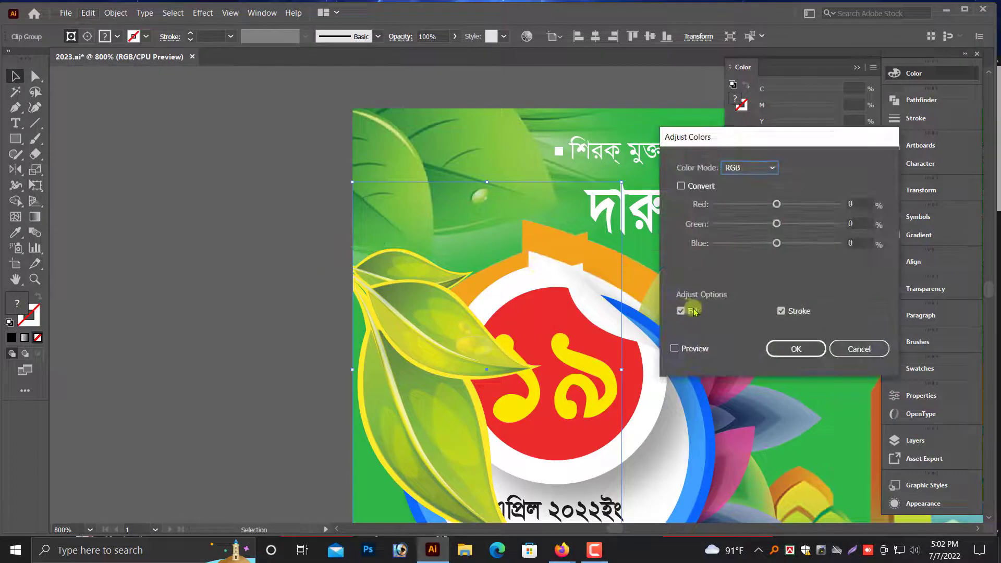
drag(753, 228, 788, 224)
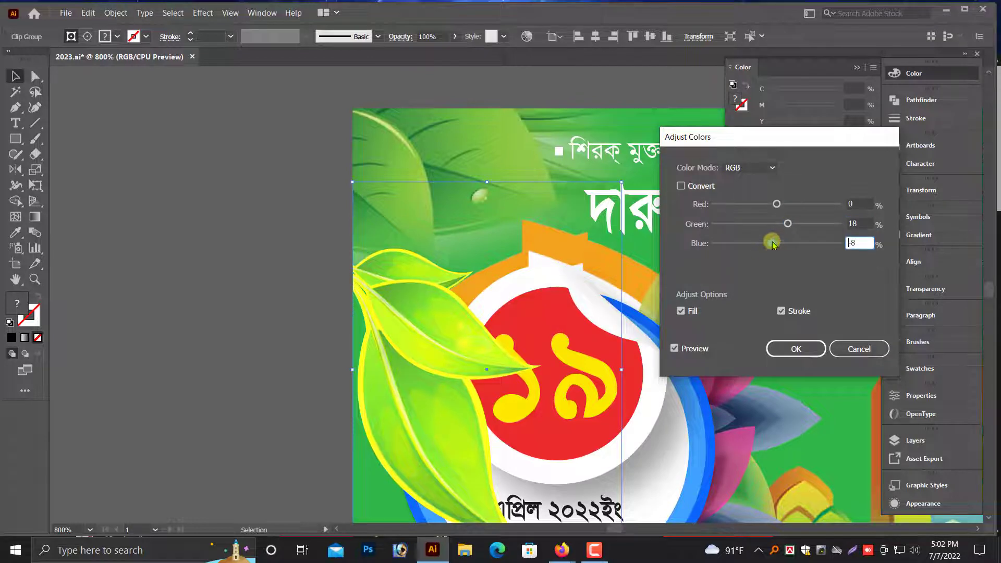
click(794, 348)
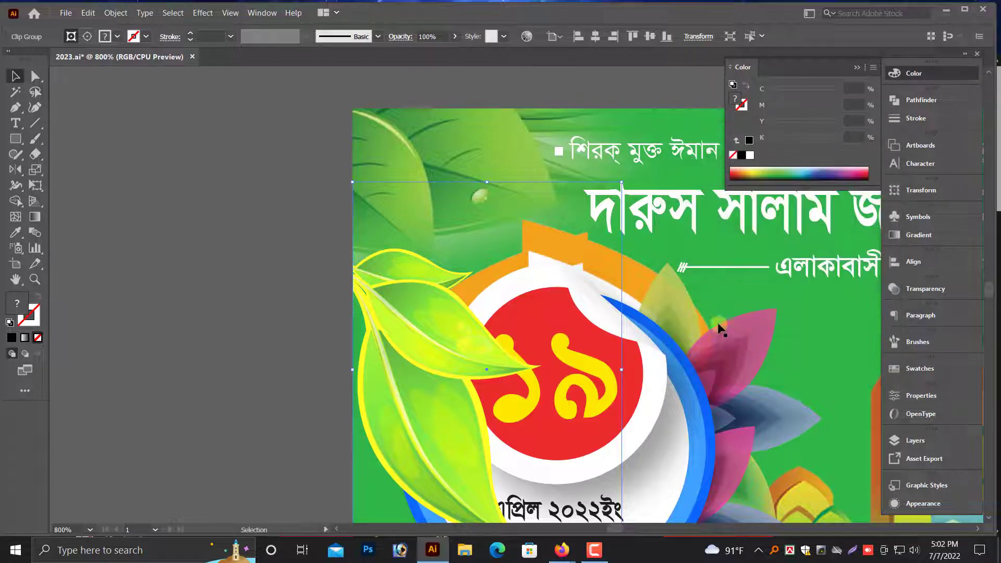
- Bring the round date badge group in front of the leaf cluster
scroll(268, 291, down, 3)
click(650, 328)
scroll(650, 330, down, 1)
scroll(650, 329, down, 1)
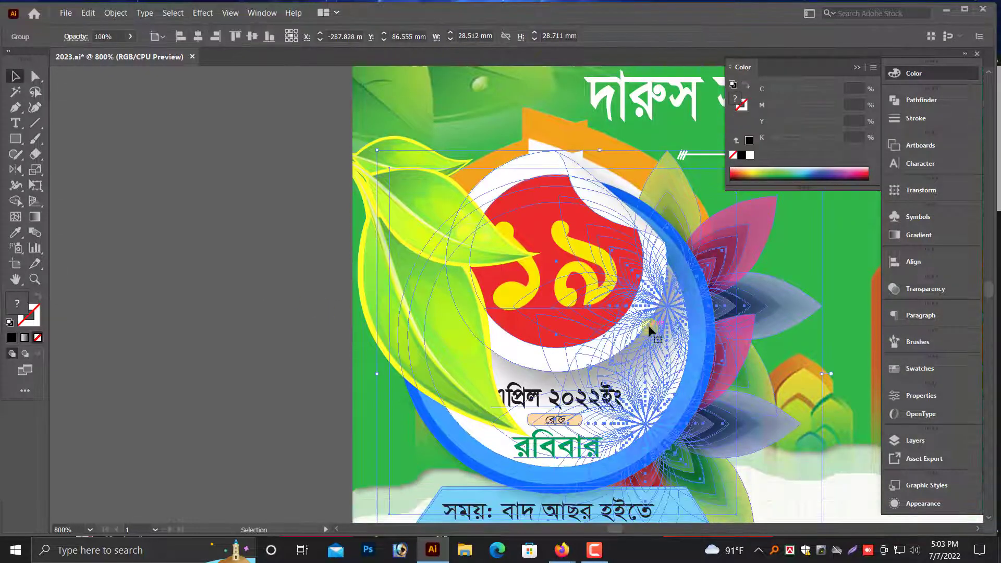
click(254, 341)
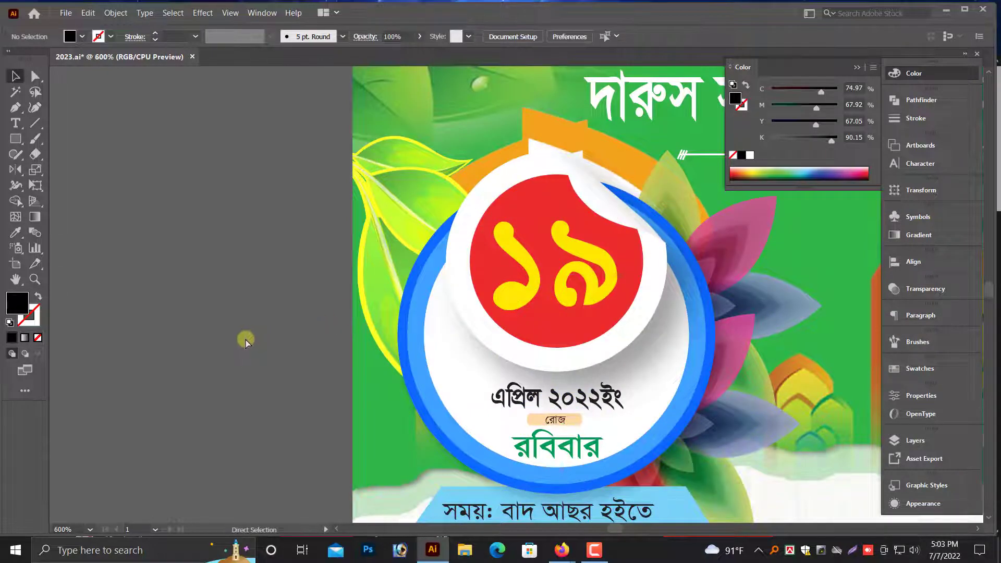
- Examine the overall poster layout from the header and date badge down to the footer
key(ctrl+minus)
scroll(250, 335, down, 2)
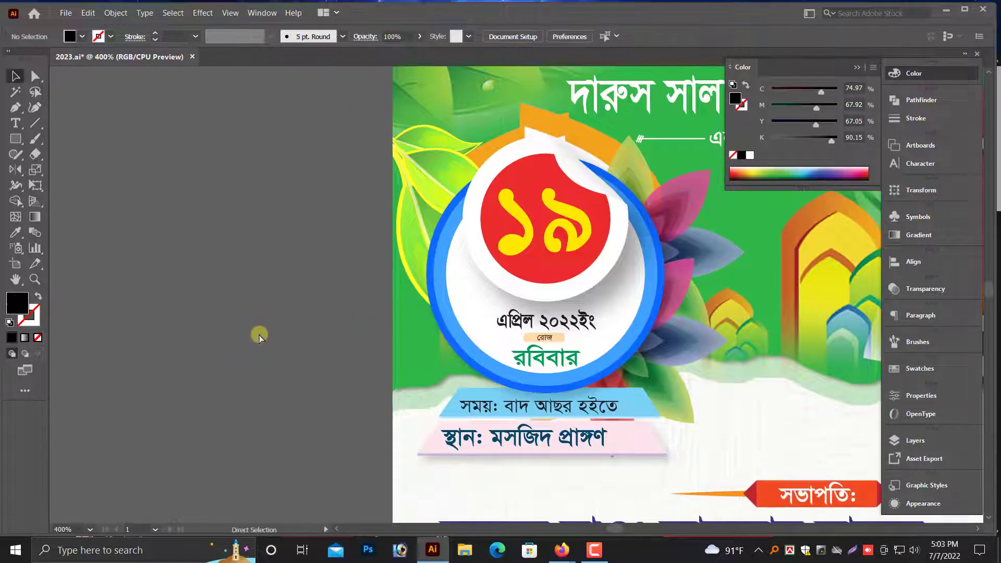
key(ctrl+minus)
drag(650, 313, 424, 279)
key(alt+space)
key(Escape)
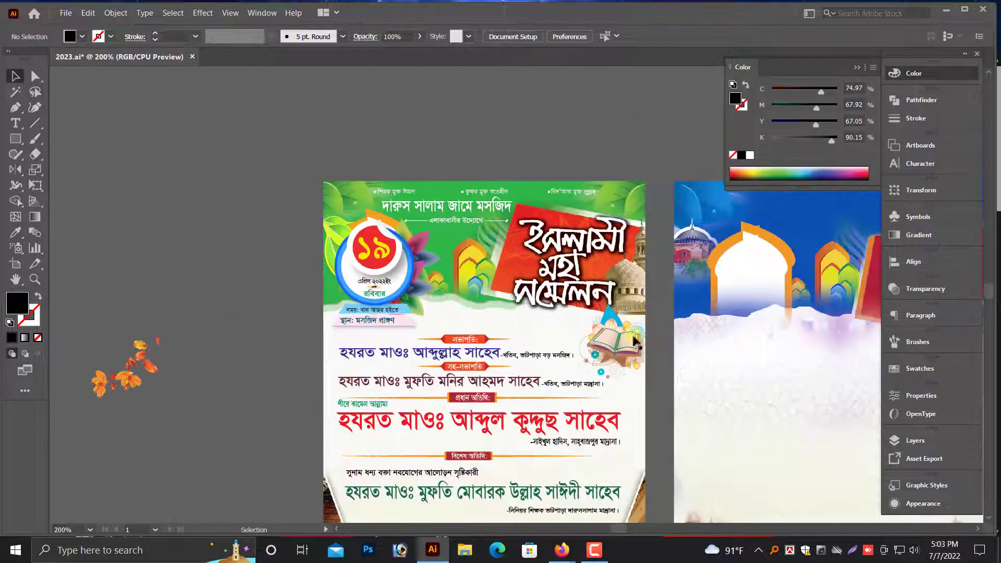
drag(618, 426, 512, 308)
drag(190, 391, 340, 383)
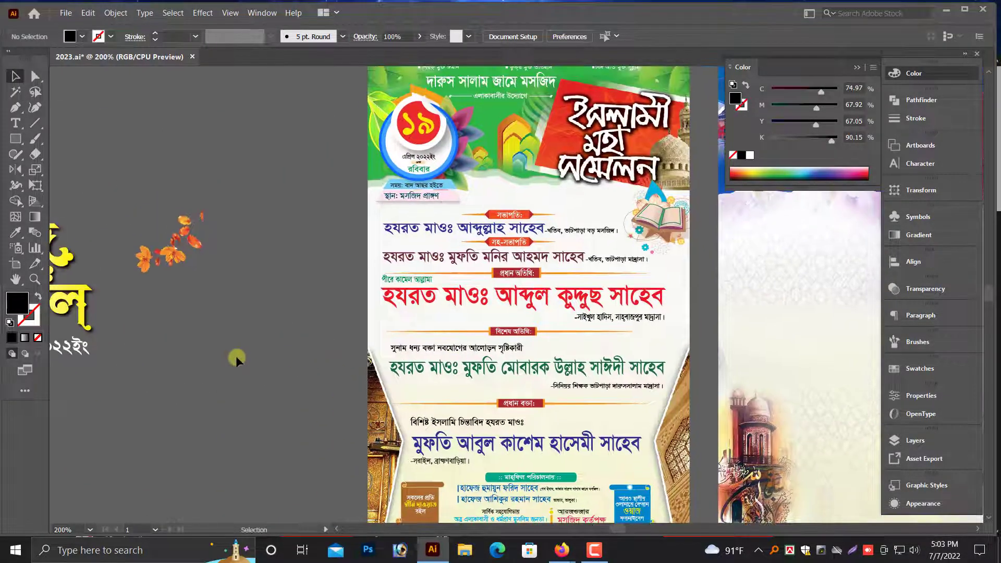
drag(211, 337, 362, 333)
key(ctrl+minus)
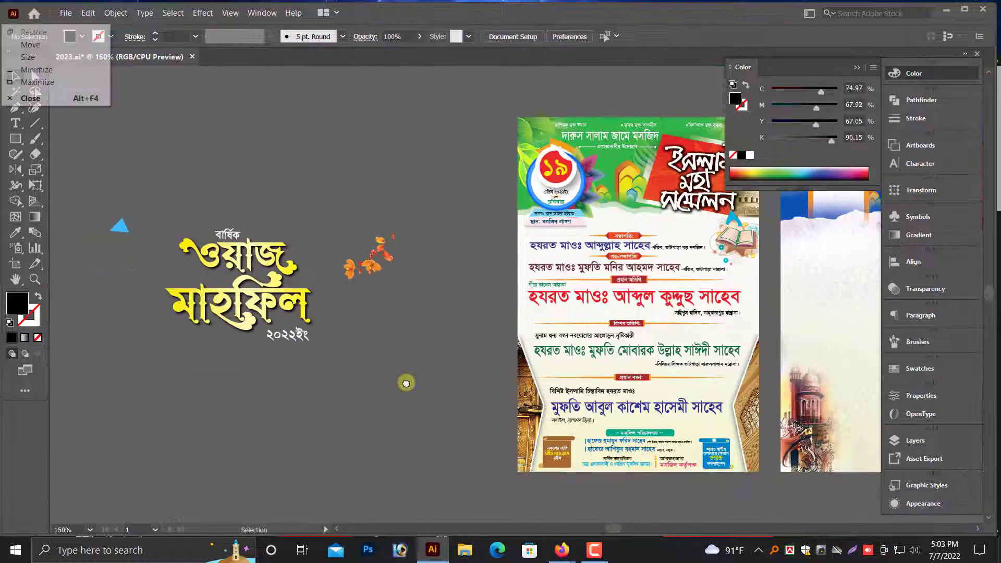
drag(407, 385, 224, 380)
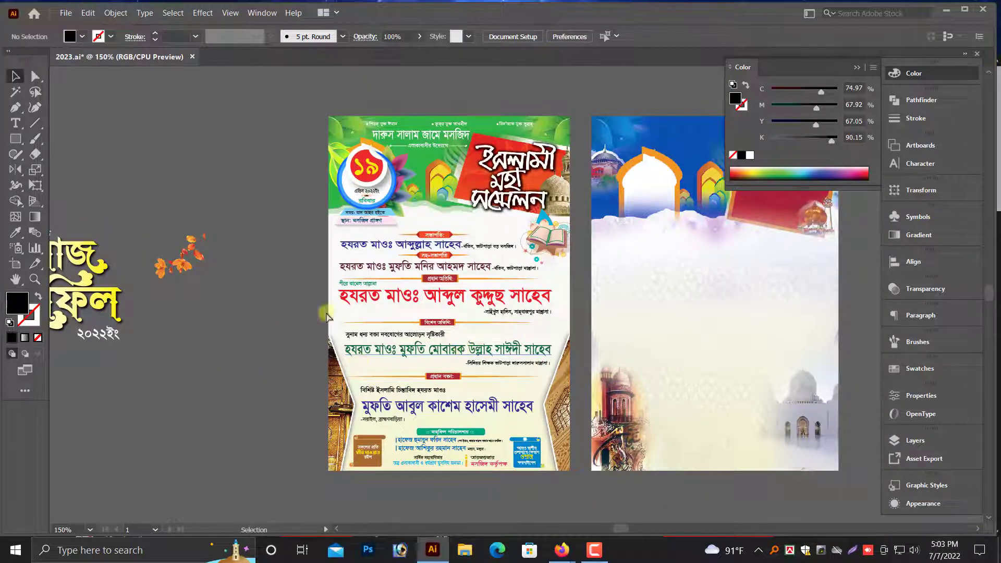
- Scale the "সভাপতি:", "সহ-সভাপতি" and "প্রধান অতিথি:" entries down slightly as one selection
scroll(347, 331, down, 1)
drag(264, 199, 674, 302)
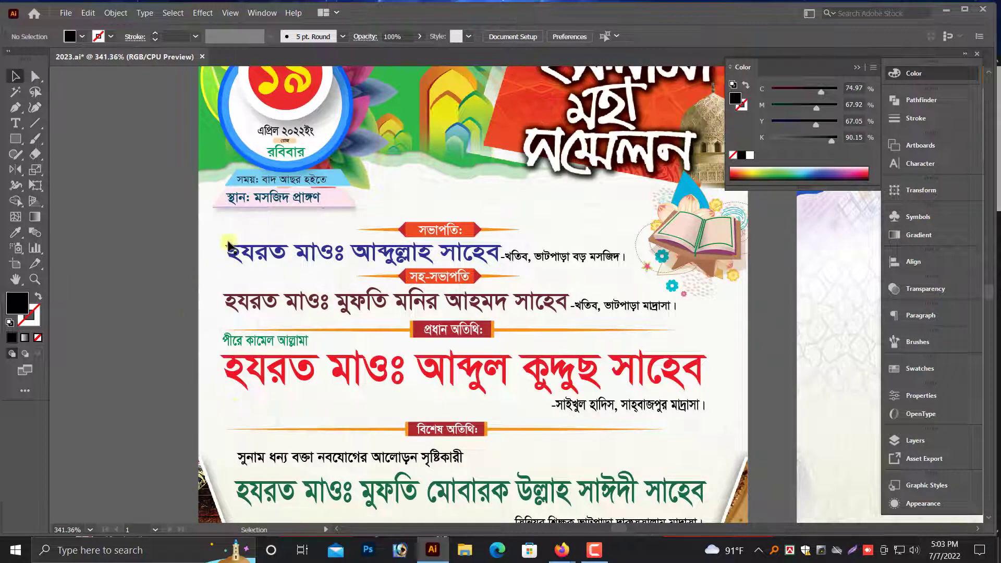
drag(641, 409, 704, 322)
shift+click(709, 249)
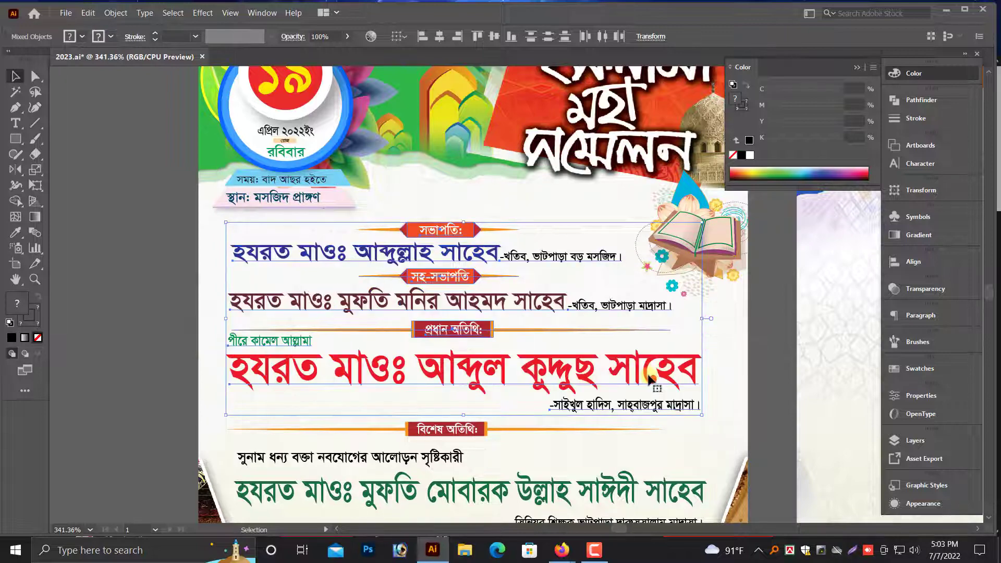
- Enlarge the "-সিনিয়র শিক্ষক ভাটপাড়া দারুসসালাম মাদ্রাসা।" line beneath the green special guest name
scroll(652, 378, down, 4)
click(532, 375)
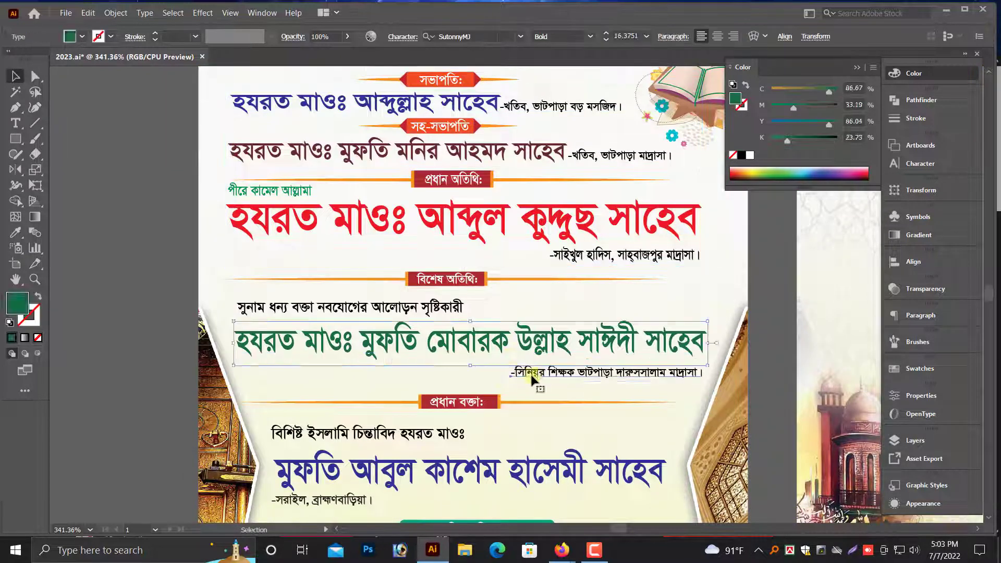
click(532, 375)
scroll(485, 382, down, 1)
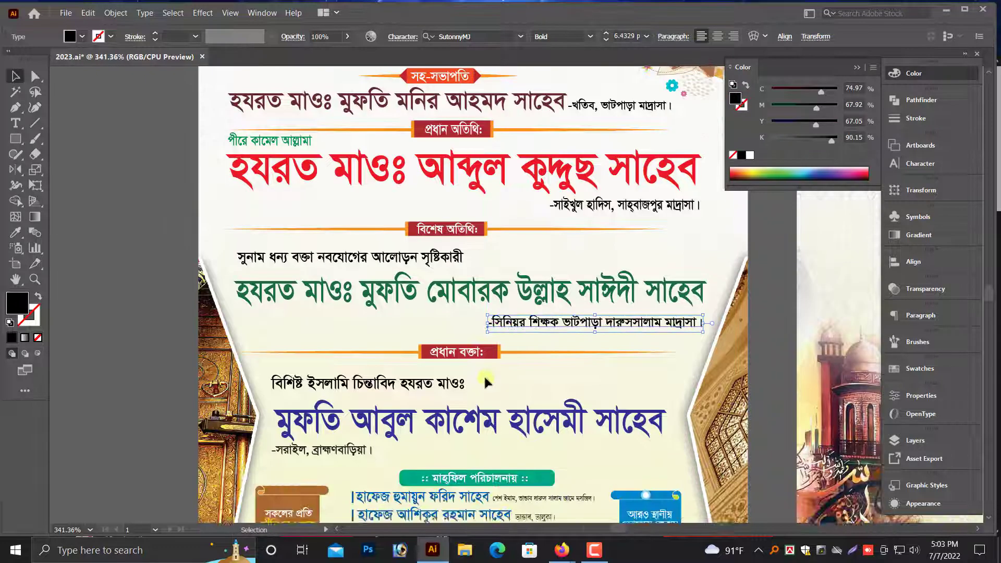
scroll(485, 382, down, 1)
- Review the whole green poster beside the blank blue poster and the leftover pasteboard artwork
key(ctrl+minus)
key(ctrl+minus)
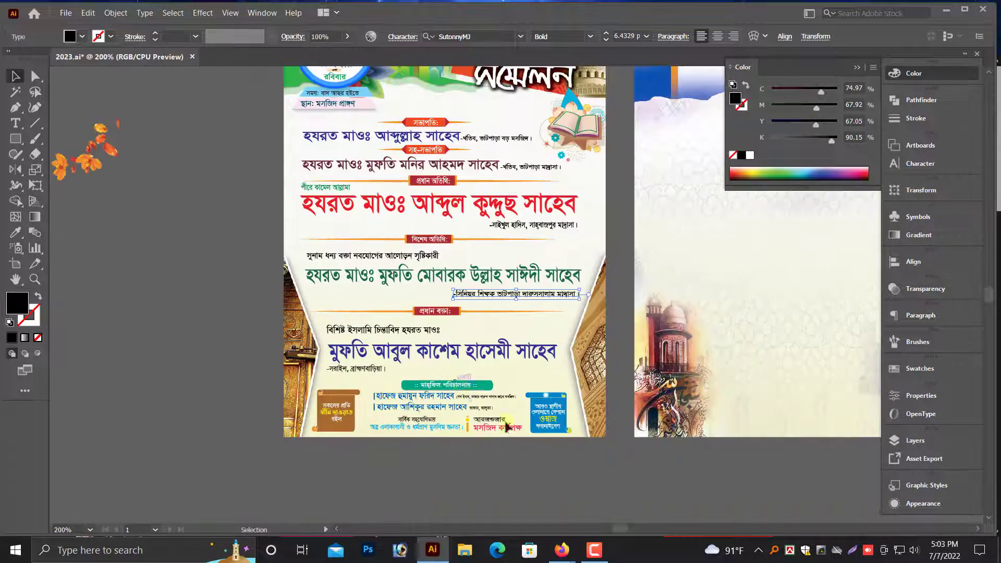
click(537, 462)
key(ctrl+minus)
drag(611, 436, 532, 462)
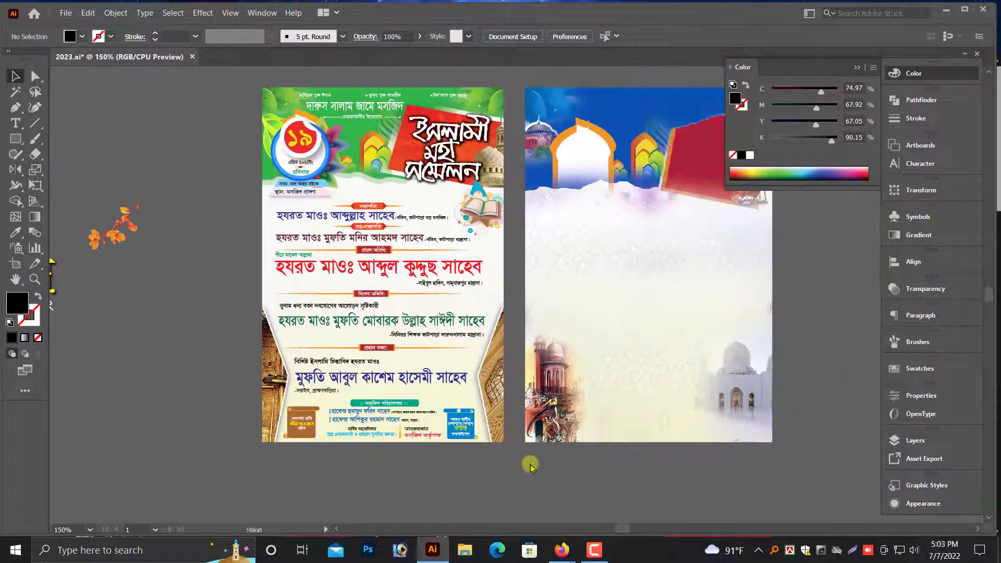
key(ctrl+minus)
key(alt+space)
drag(526, 331, 543, 402)
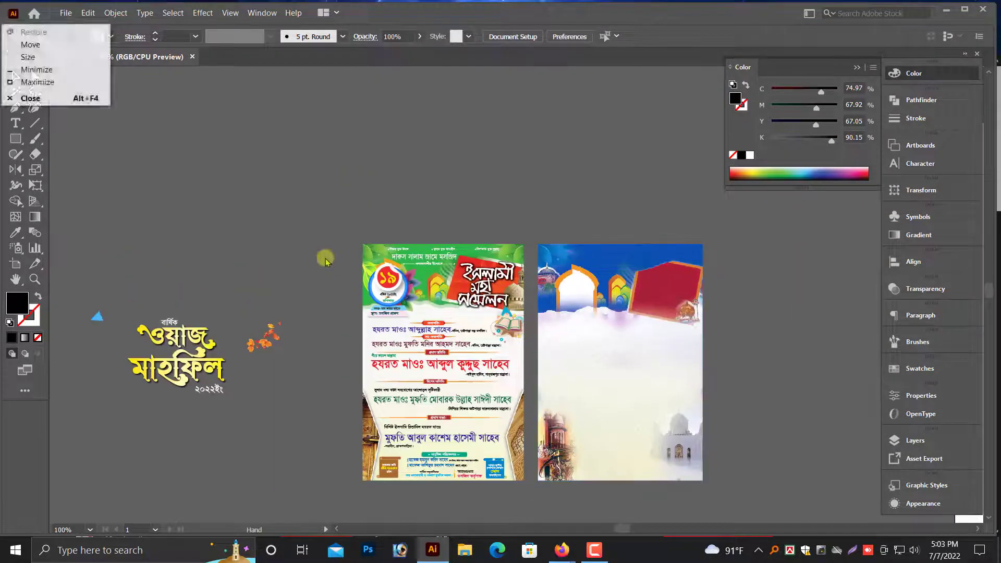
- Copy the "দারুস সালাম জামে মসজিদ" heading and its "এলাকাবাসীর উদ্যোগে" subtitle from the green poster to the head of the blue poster
key(ctrl+plus)
key(ctrl+plus)
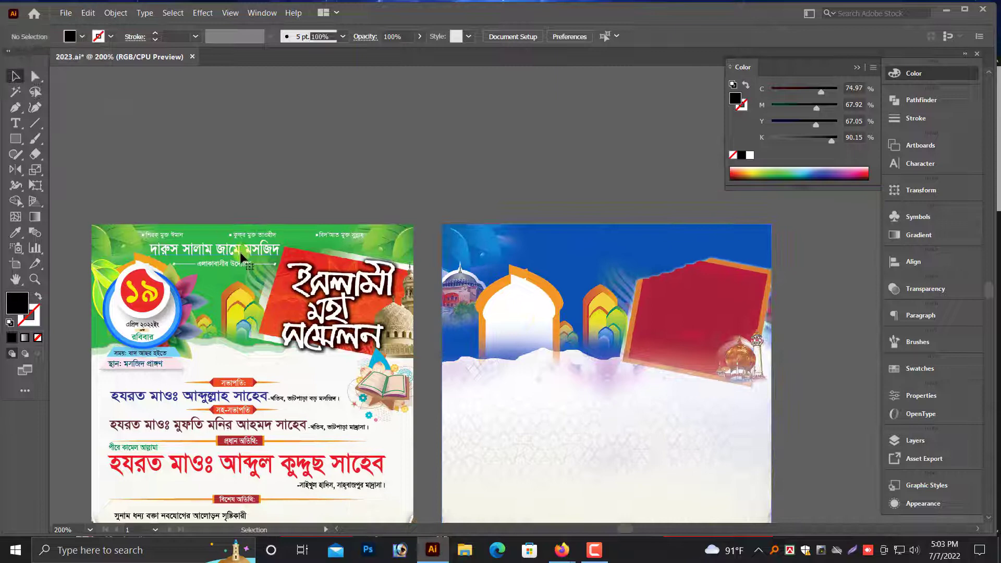
click(241, 257)
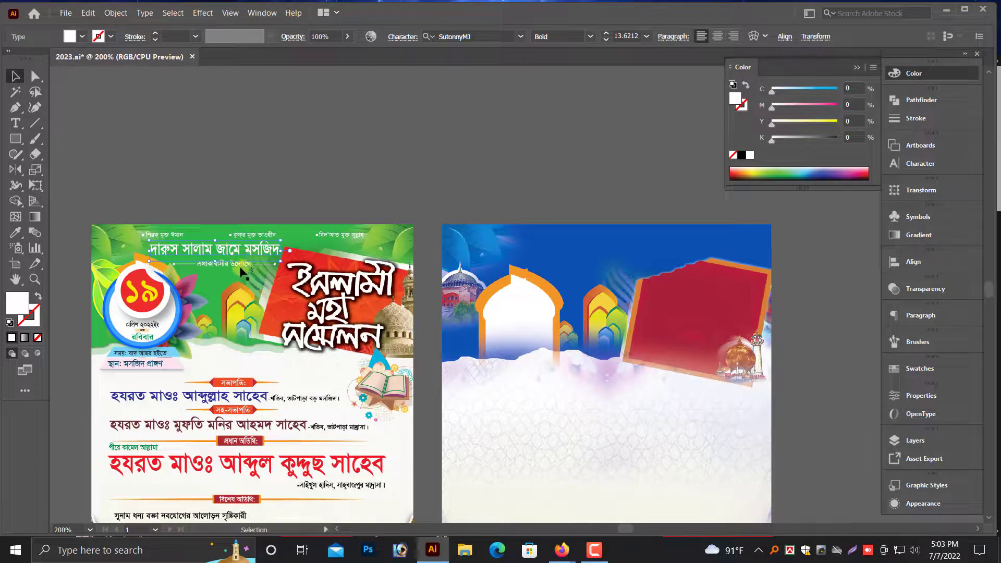
drag(252, 248, 640, 236)
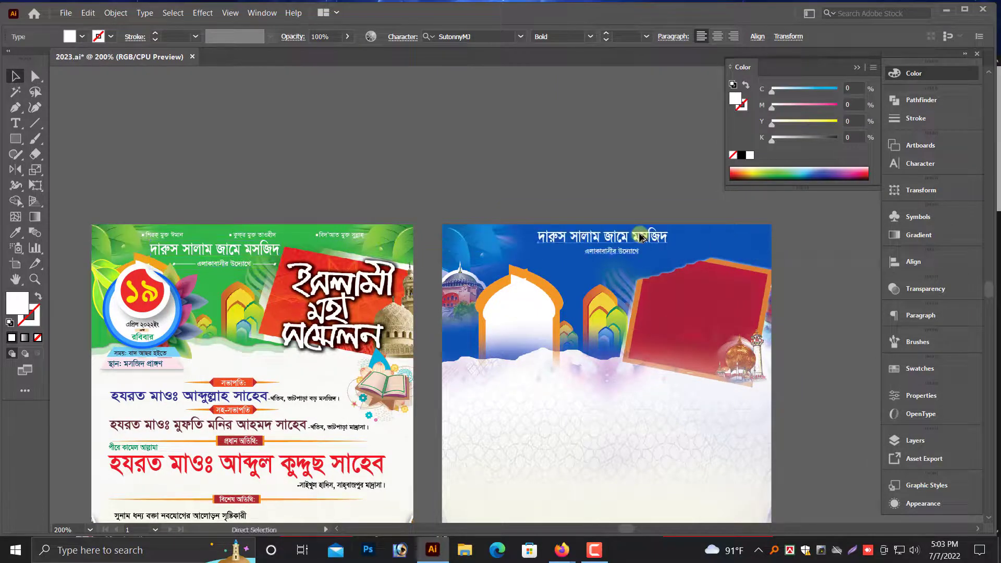
- Enlarge the copied mosque heading with its subtitle and centre them across the upper part of the blue poster
key(ctrl+plus)
key(ctrl+plus)
drag(513, 290, 444, 302)
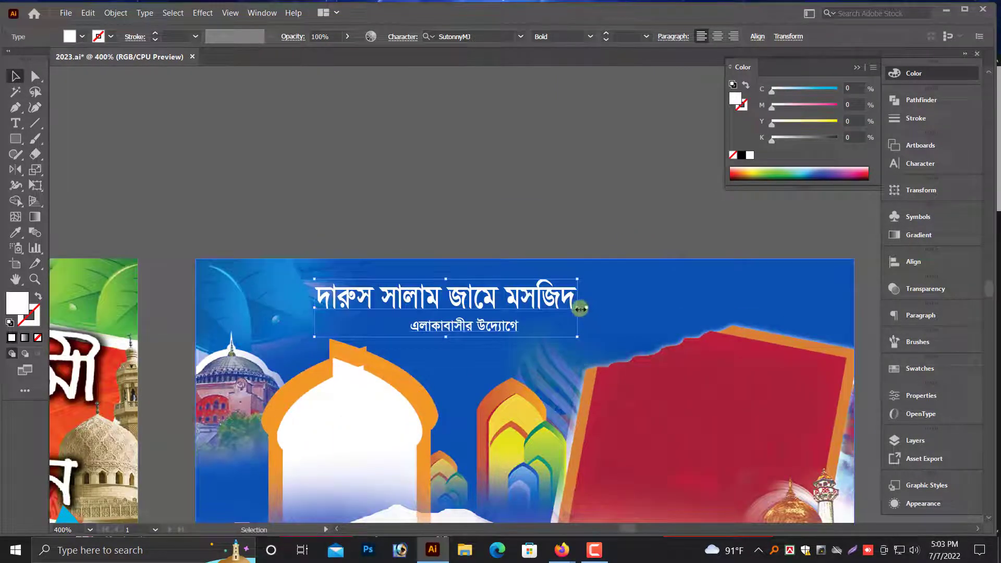
drag(581, 309, 709, 308)
drag(639, 291, 659, 291)
- Fill the "দারুস সালাম জামে মসজিদ" heading on the blue poster with yellow at C 0, M 0, Y 100, K 0
click(581, 240)
click(576, 283)
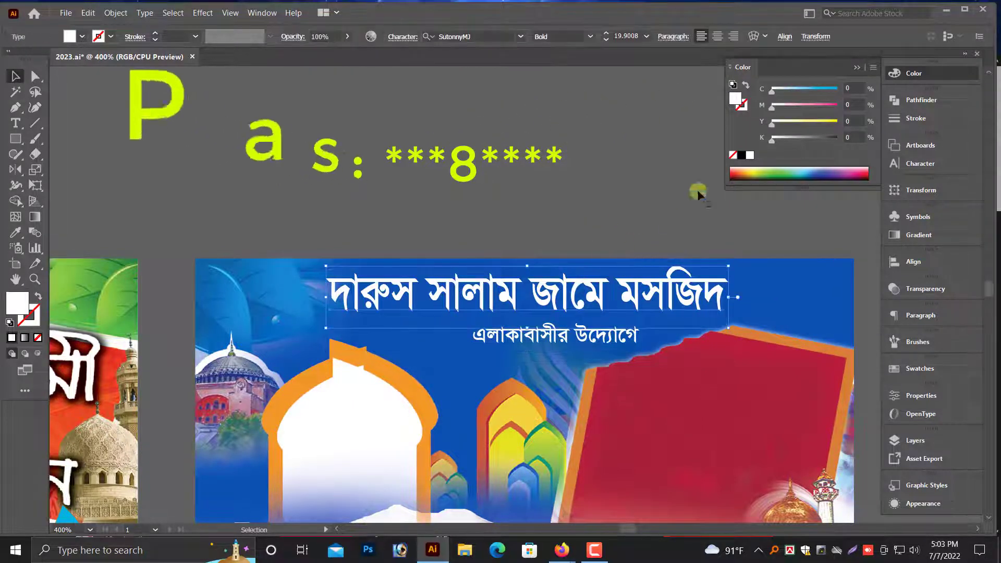
drag(772, 124, 846, 125)
click(563, 206)
scroll(574, 226, down, 1)
key(ctrl+minus)
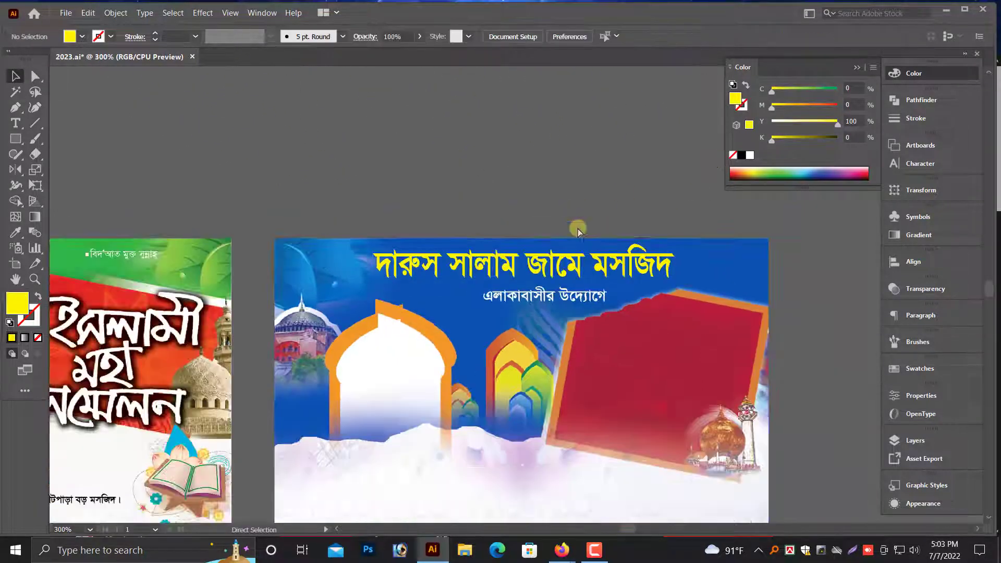
- Move the "ওয়াজ মাহফিল" lettering, its small texts and the orange flowers from the pasteboard to the empty area beside the blue poster
key(ctrl+minus)
key(ctrl+minus)
drag(485, 312, 537, 213)
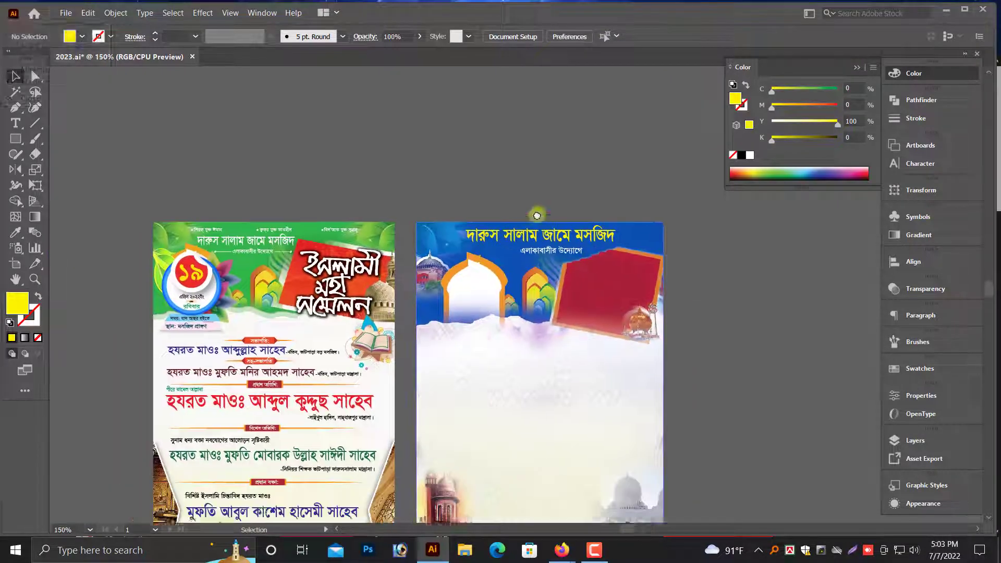
key(alt+space)
click(179, 379)
drag(192, 357, 339, 319)
key(alt+space)
click(178, 358)
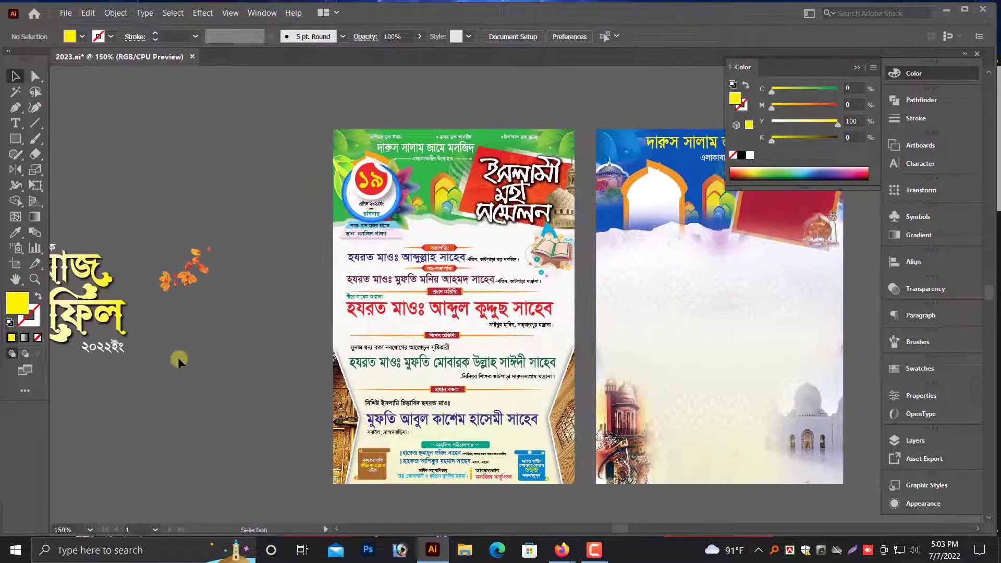
key(ctrl+minus)
drag(285, 360, 187, 254)
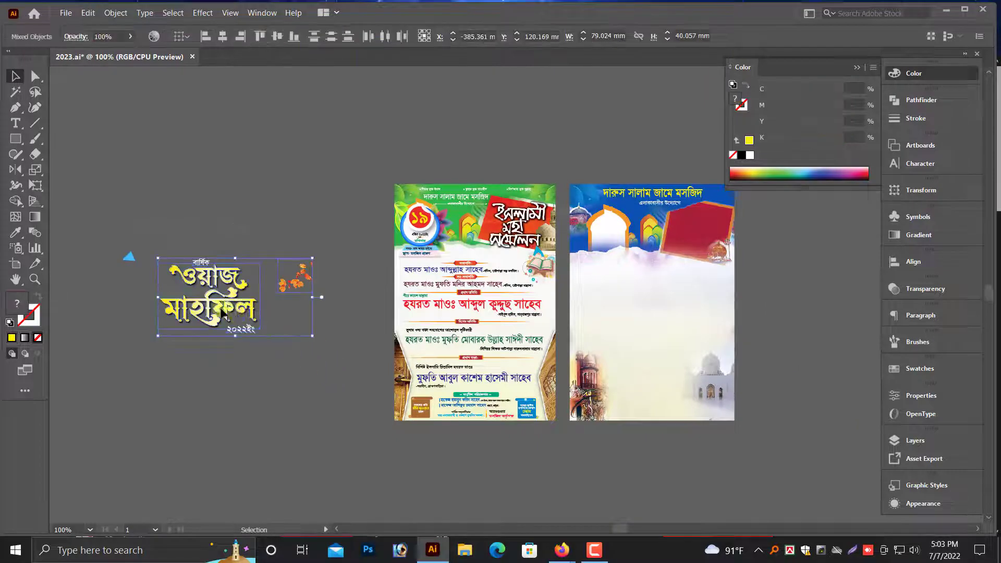
drag(211, 296, 798, 246)
key(ctrl+plus)
key(ctrl+plus)
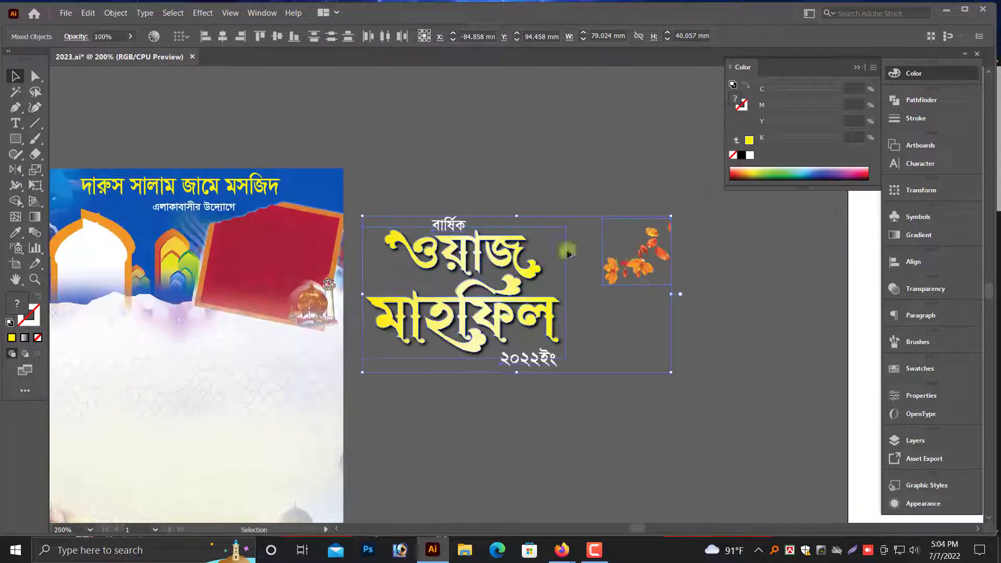
- Move the "বার্ষিক ওয়াজ মাহফিল ২০২২ইং" lettering onto the blue poster's red panel, leaving the orange flowers on the pasteboard
drag(516, 201, 671, 267)
click(672, 267)
drag(715, 451, 624, 299)
drag(694, 390, 512, 383)
- Scale the "ওয়াজ মাহফিল" lettering to about 33.5 × 26.8 mm inside the red panel and shift the "২০২২ইং" text slightly left
key(ctrl+plus)
key(ctrl+plus)
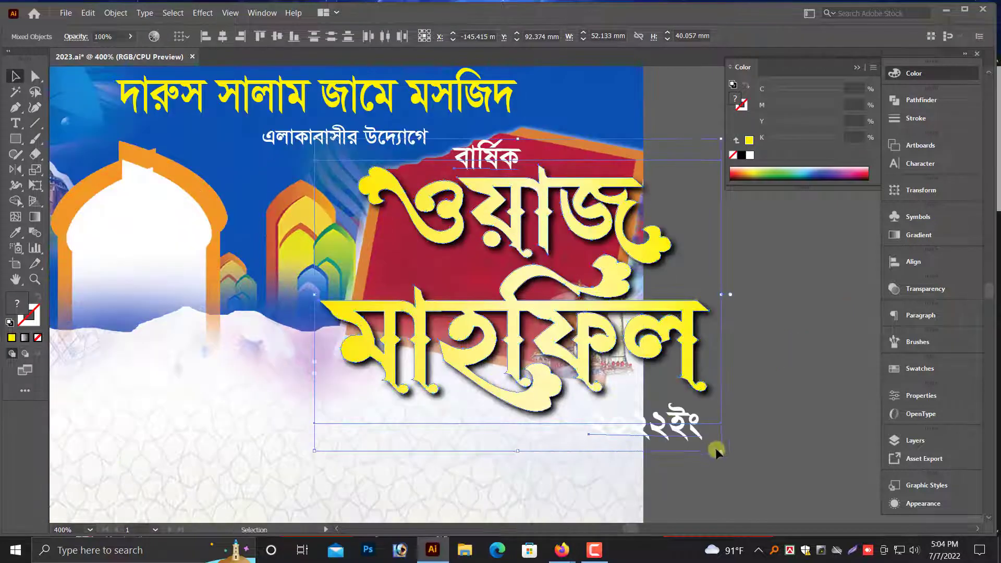
drag(720, 454, 634, 383)
key(ctrl+plus)
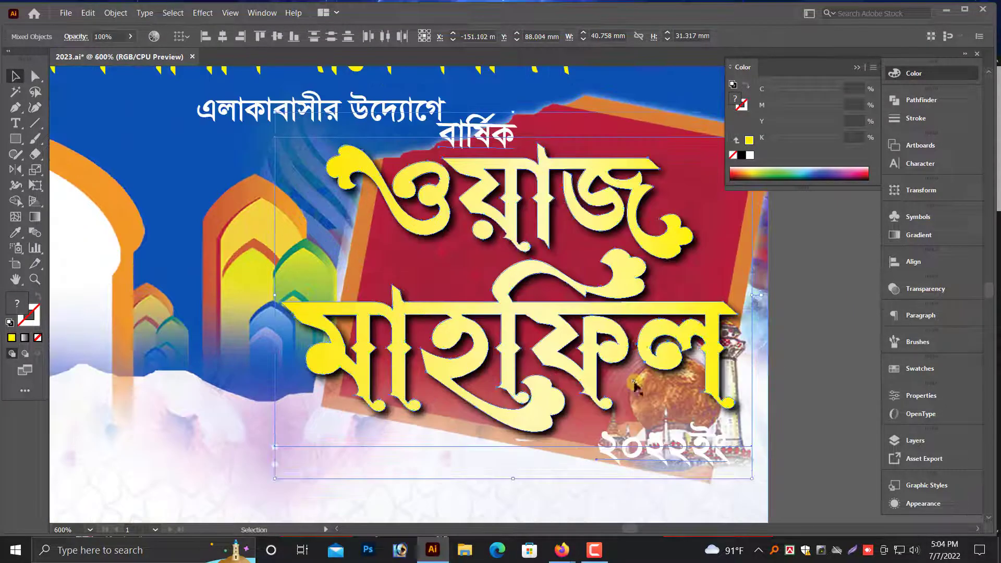
scroll(642, 389, up, 2)
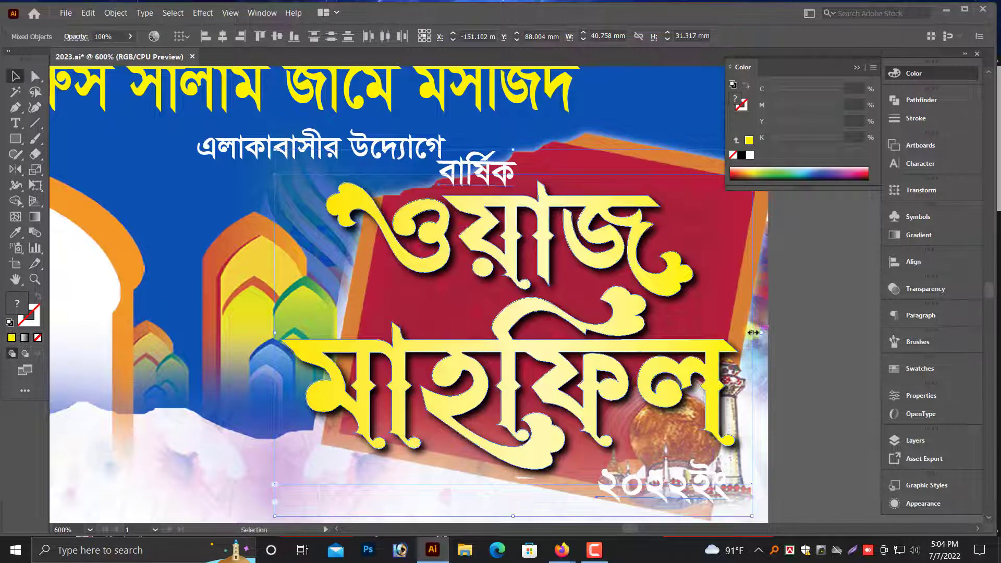
drag(753, 332, 732, 333)
drag(600, 354, 625, 351)
drag(751, 330, 748, 355)
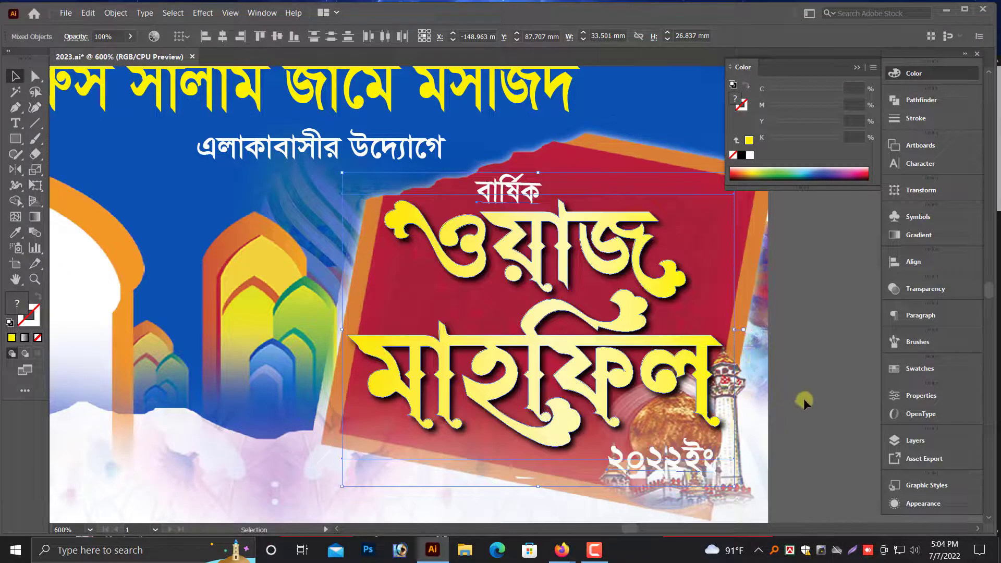
click(805, 401)
drag(670, 466, 660, 329)
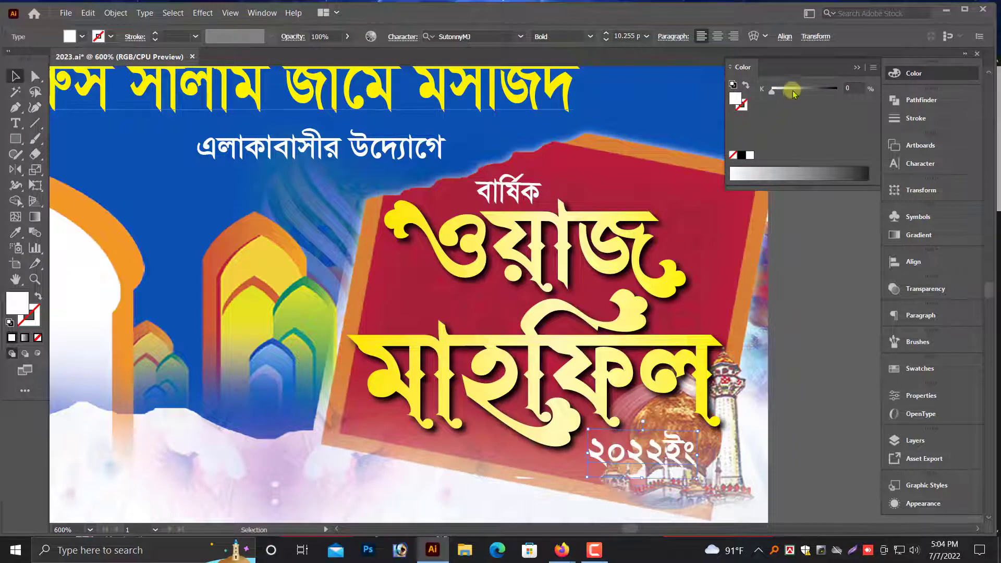
- Try grey and yellow fills on the "২০২২ইং" text and return its fill to white
drag(790, 91, 861, 102)
drag(788, 92, 777, 90)
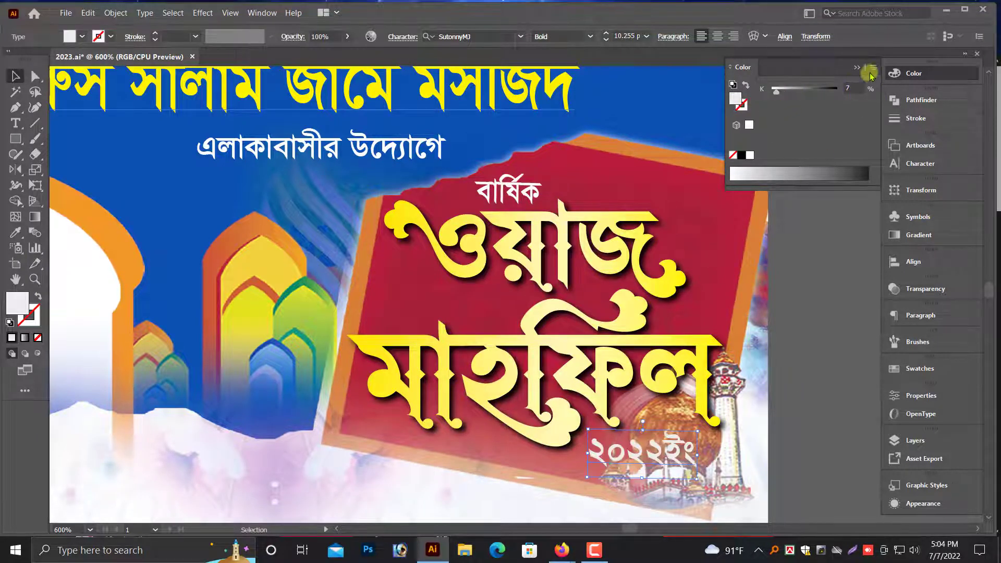
click(874, 67)
click(842, 128)
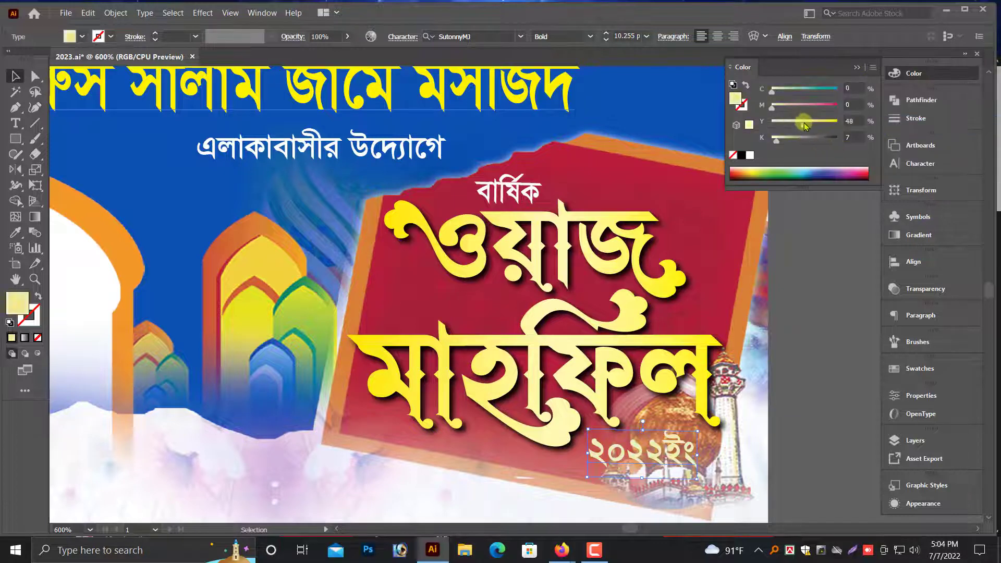
scroll(726, 244, down, 2)
drag(811, 125, 842, 121)
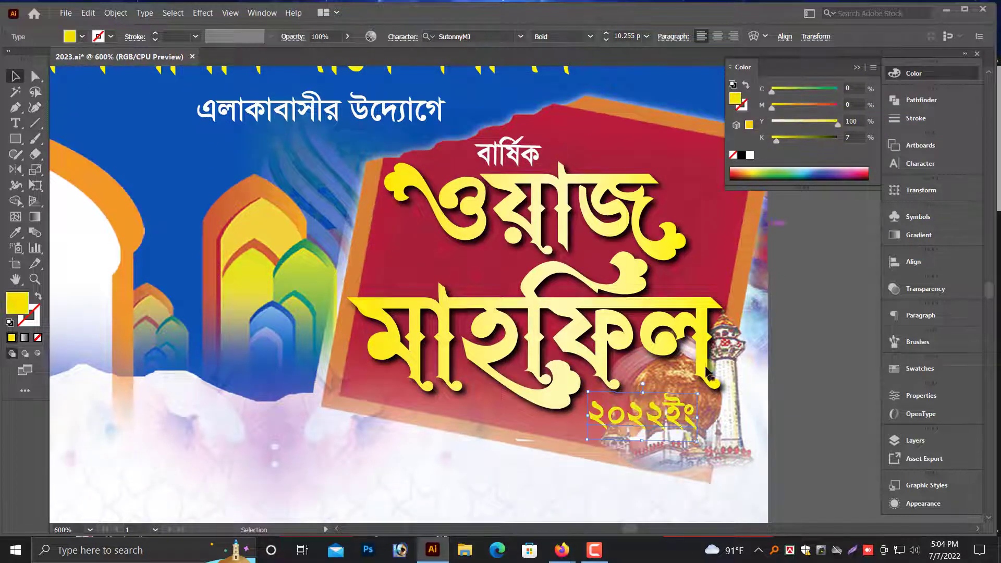
click(750, 155)
- Reduce the "২০২২ইং" text to about 9.77 pt and fit it just beneath the "মাহফিল" lettering
scroll(830, 380, up, 5)
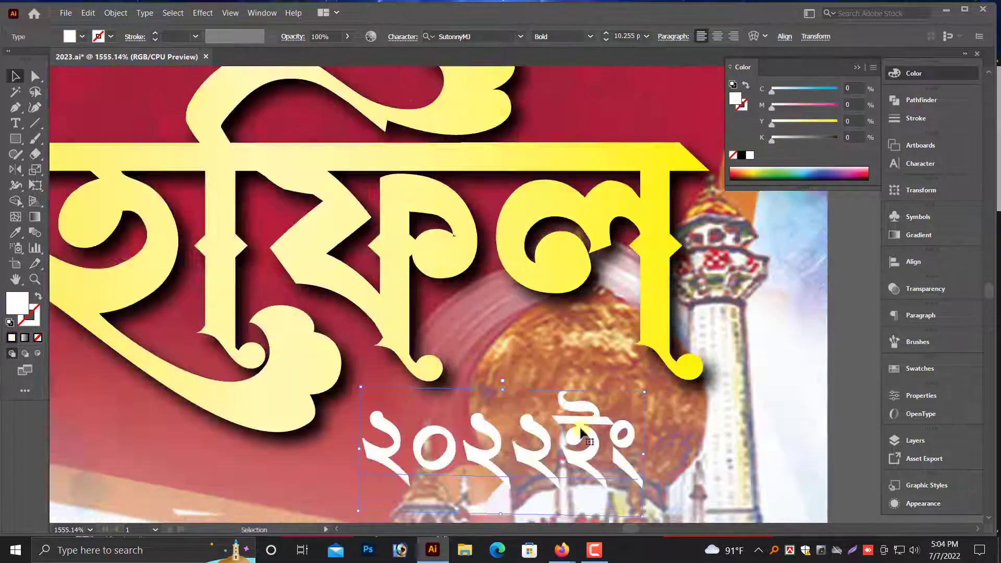
drag(572, 433, 571, 420)
scroll(655, 489, down, 7)
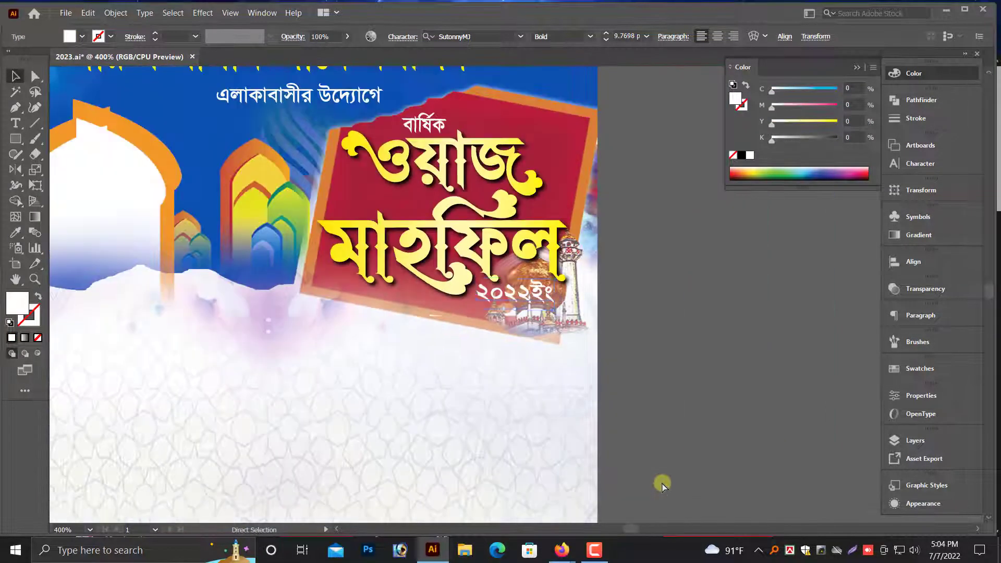
click(712, 462)
scroll(712, 461, down, 5)
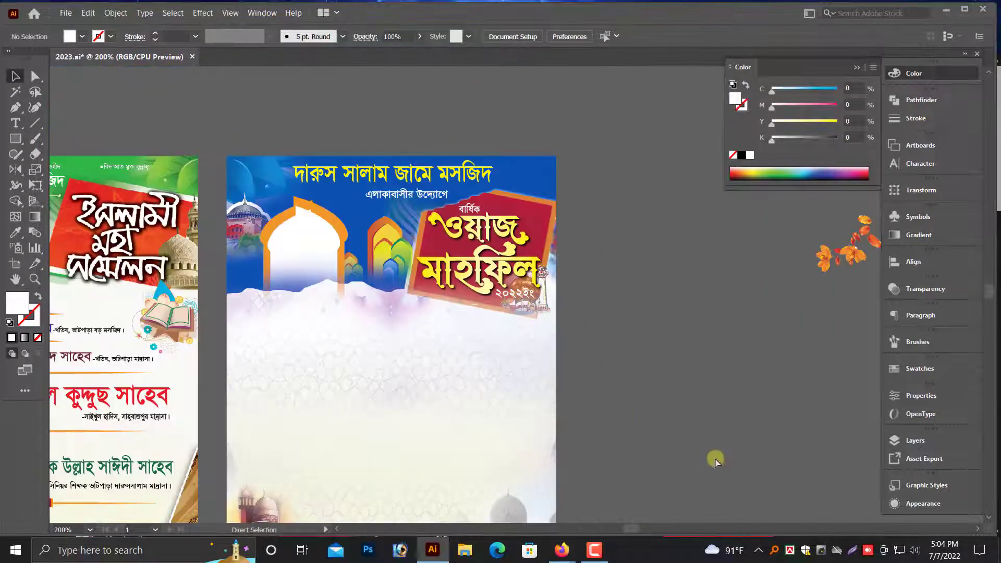
scroll(247, 225, down, 1)
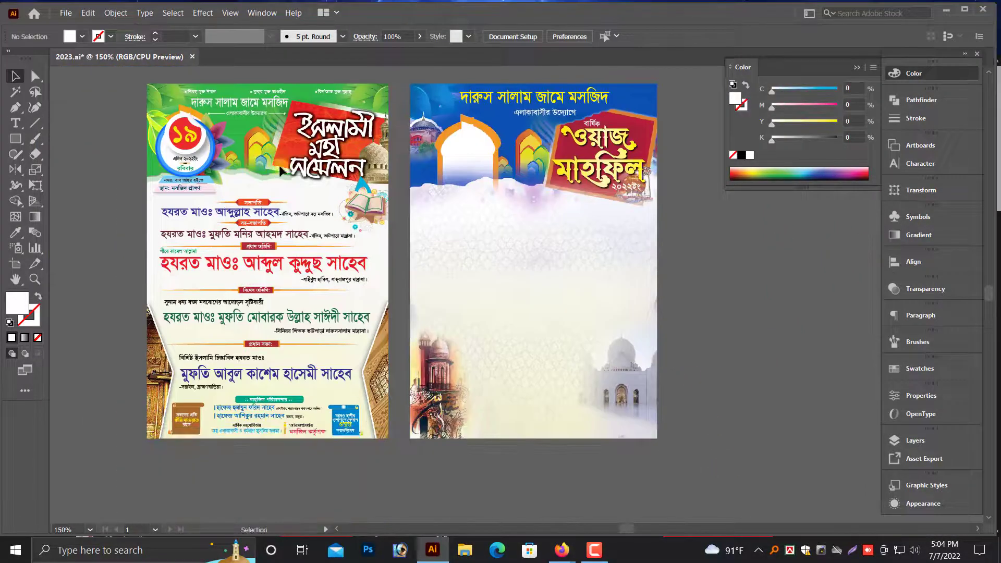
scroll(152, 268, up, 2)
drag(367, 452, 243, 257)
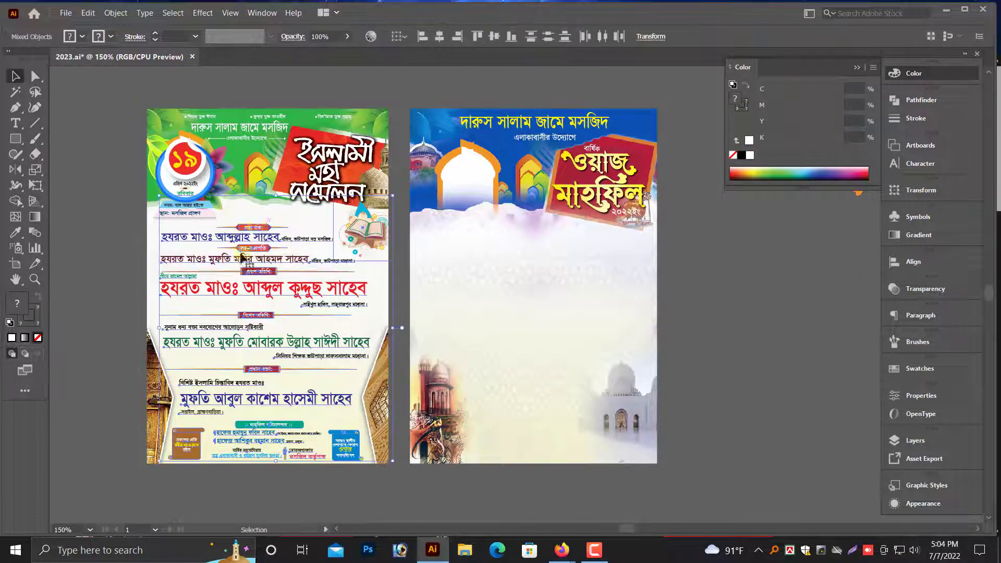
click(133, 248)
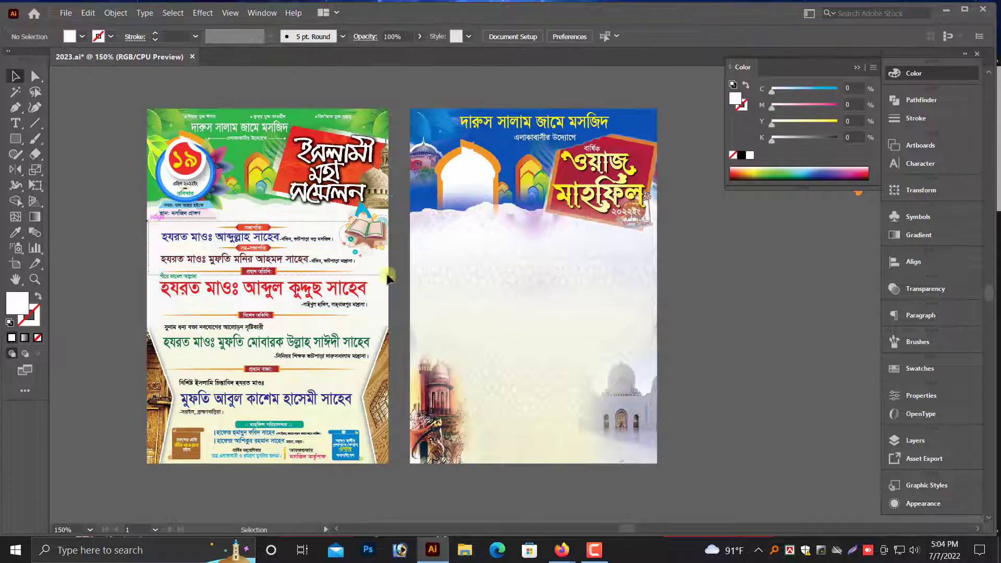
- Copy the green poster's date badge with its time and venue bars above the blue poster and ungroup the copy
drag(197, 155, 494, 142)
right_click(539, 146)
click(571, 239)
click(368, 125)
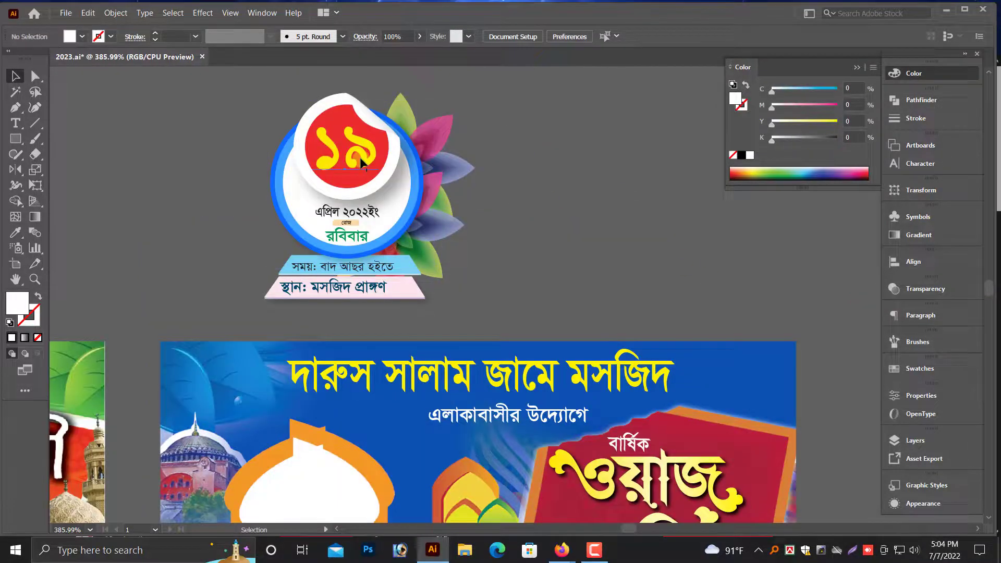
- Delete the coloured petals and the light blue ellipse from the copied date badge
click(362, 164)
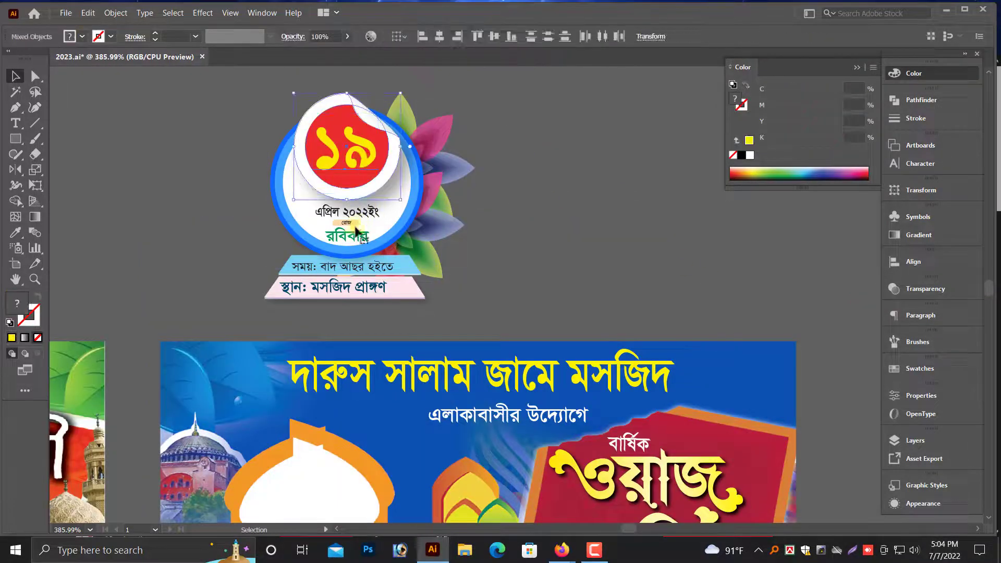
click(442, 192)
key(Delete)
click(419, 199)
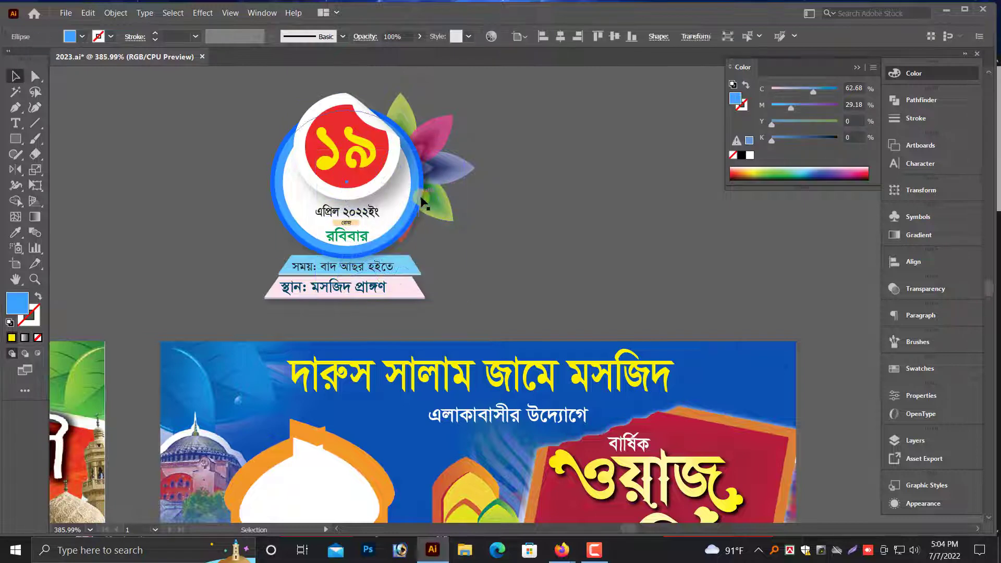
key(Delete)
click(452, 171)
key(Delete)
- Delete the remaining blue ring around the copied date badge, keeping the white circle and date texts
click(418, 180)
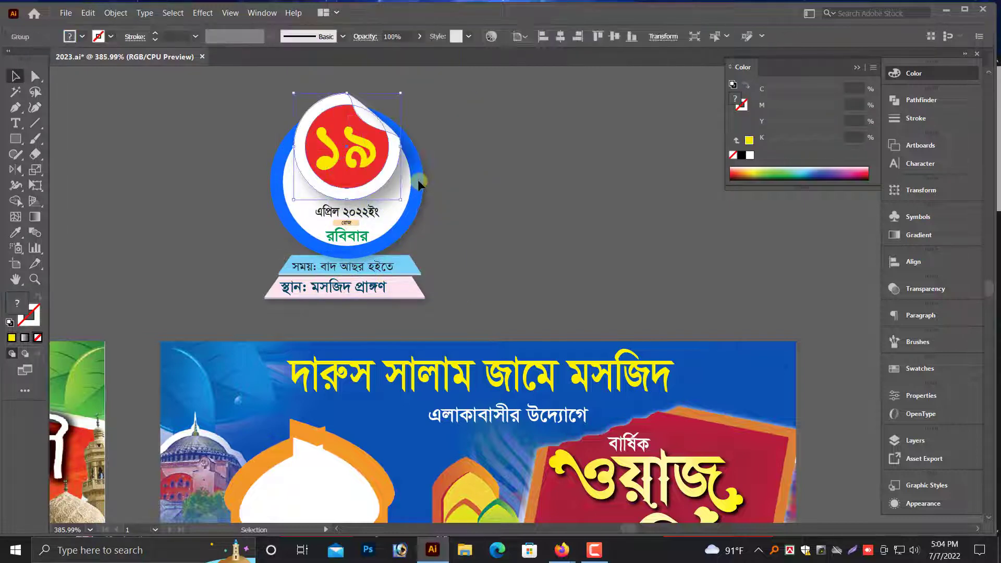
scroll(431, 205, down, 1)
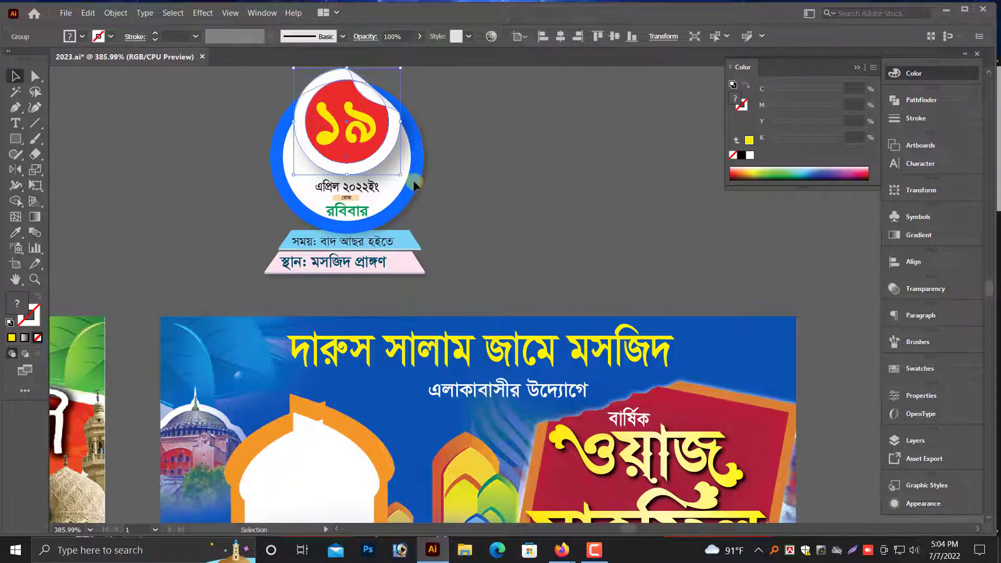
click(415, 184)
key(Delete)
click(411, 180)
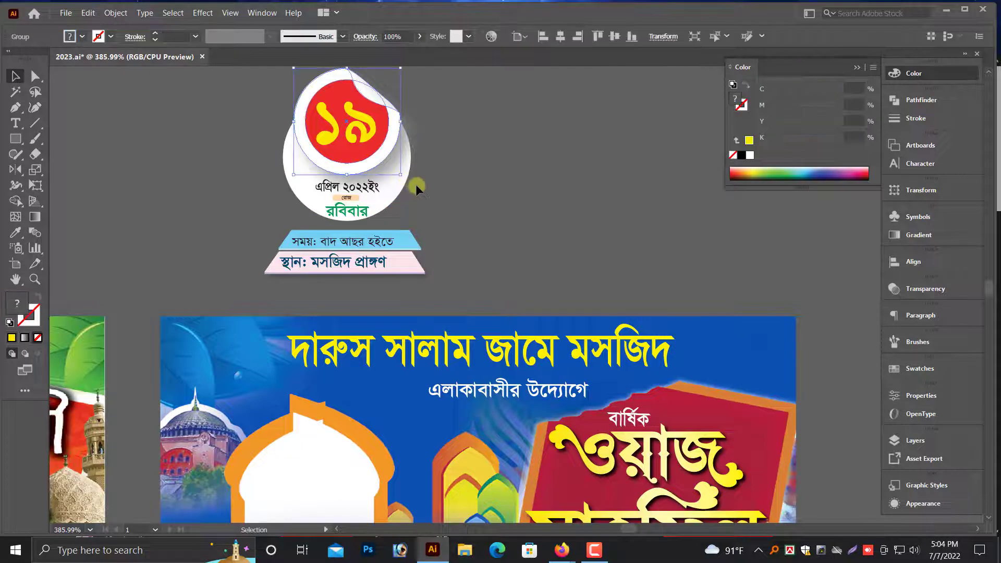
click(469, 198)
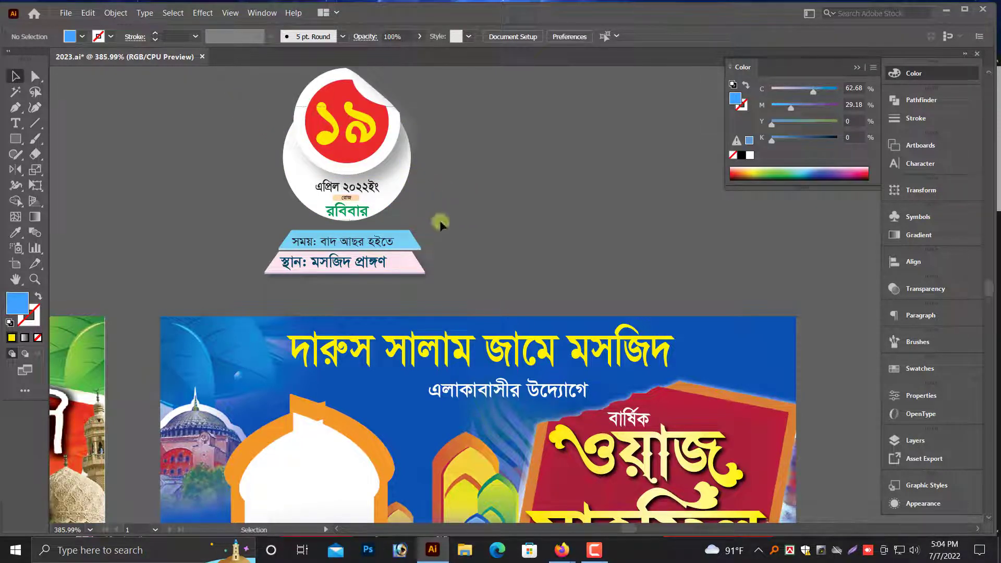
- Move the white date badge with its date and weekday texts into the blue poster's white arch and fit it there
drag(441, 225, 328, 502)
scroll(364, 427, down, 4)
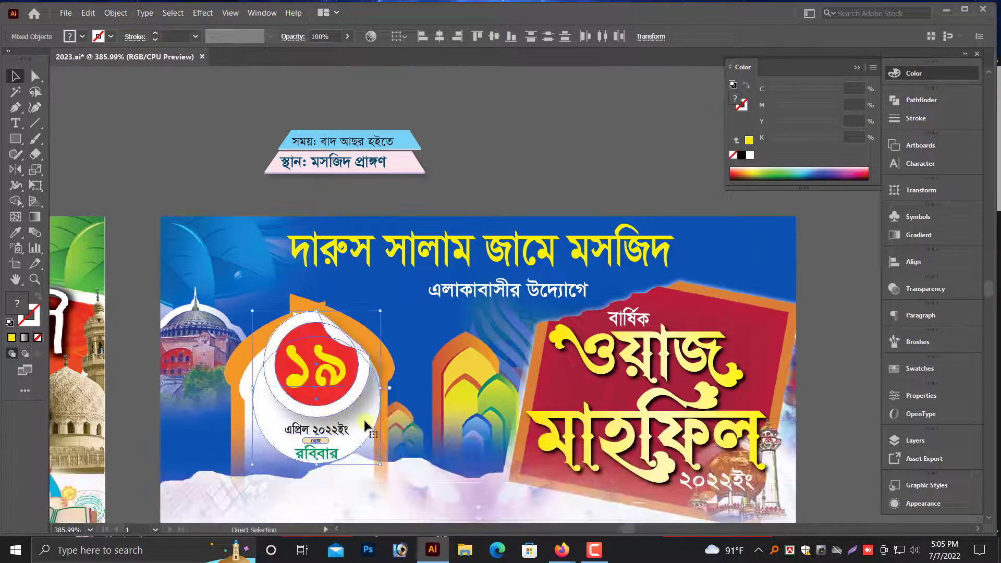
key(ctrl+plus)
key(ctrl+plus)
drag(511, 290, 505, 316)
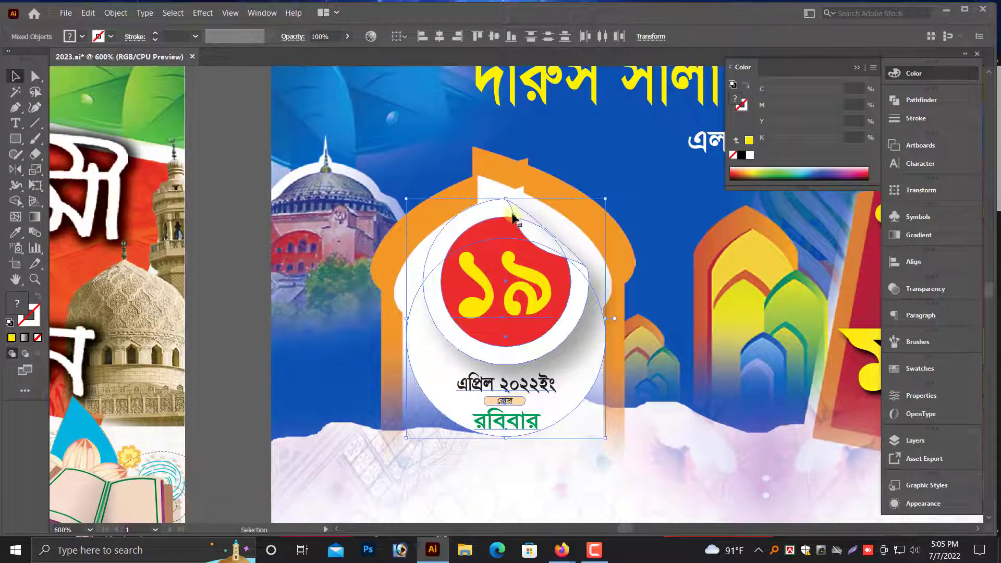
drag(509, 203, 510, 235)
drag(509, 285, 509, 261)
- Move the "সময়: বাদ আছর হইতে" and "স্থান: মসজিদ প্রাঙ্গণ" bars beneath the weekday text at the base of the arch
key(ctrl+minus)
key(ctrl+minus)
drag(567, 172, 548, 413)
key(ctrl+plus)
key(ctrl+plus)
key(ctrl+plus)
key(ctrl+plus)
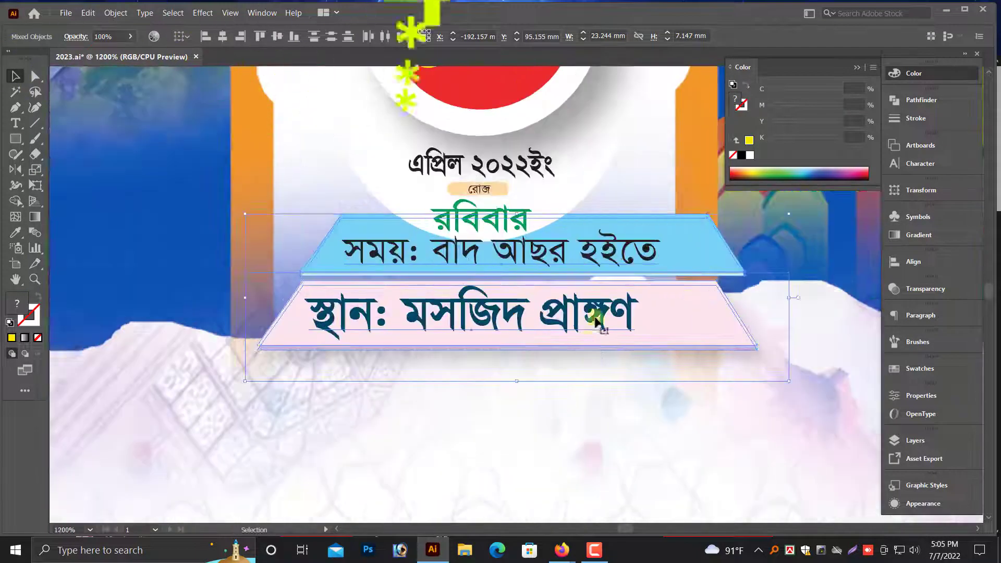
key(ctrl+minus)
key(ctrl+minus)
key(ctrl+minus)
key(ctrl+minus)
key(a)
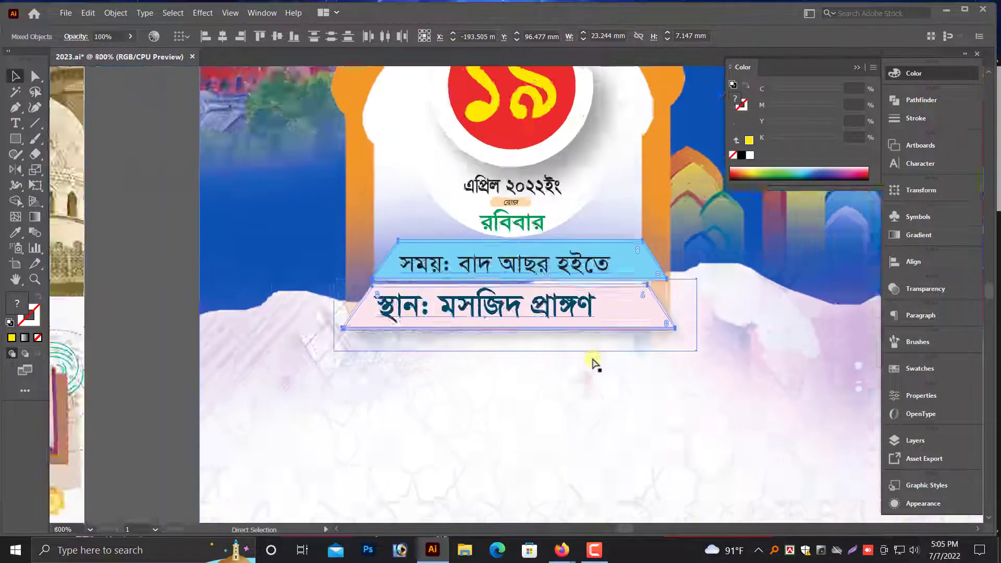
- Try to move the green poster's guest and speaker texts together with the Quran illustration, and undo the moves
key(v)
key(ctrl+minus)
key(ctrl+minus)
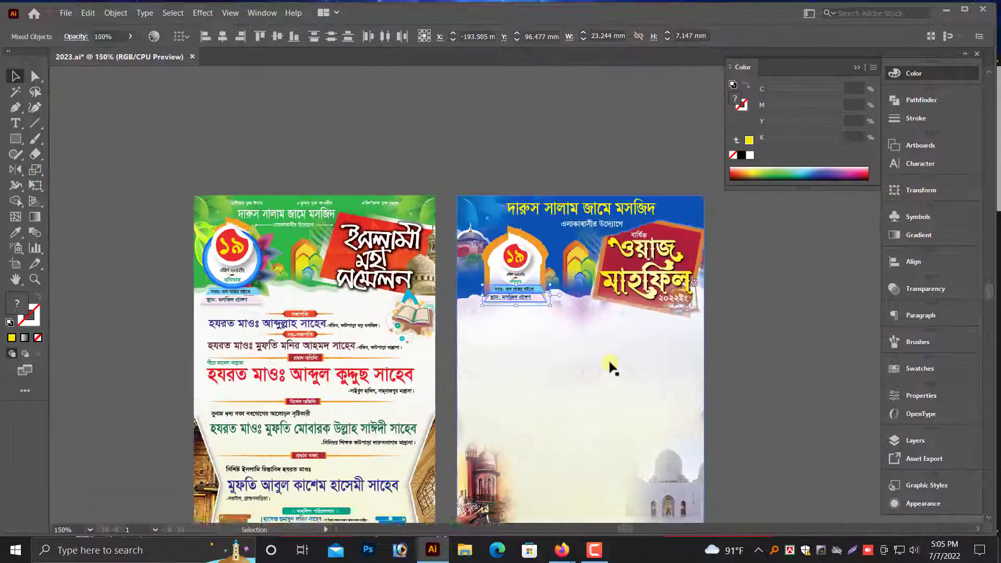
click(169, 308)
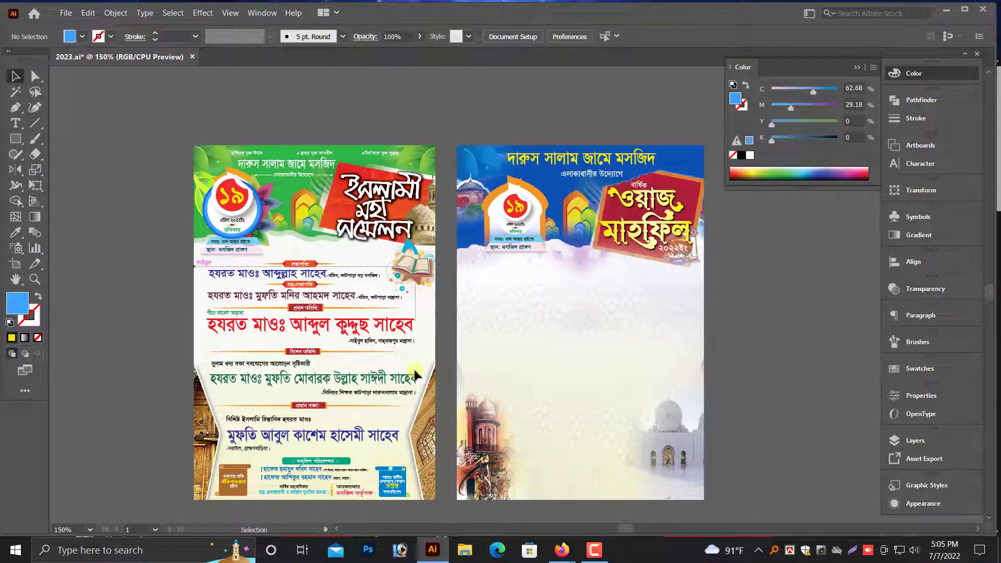
drag(403, 494, 404, 495)
drag(403, 260, 455, 318)
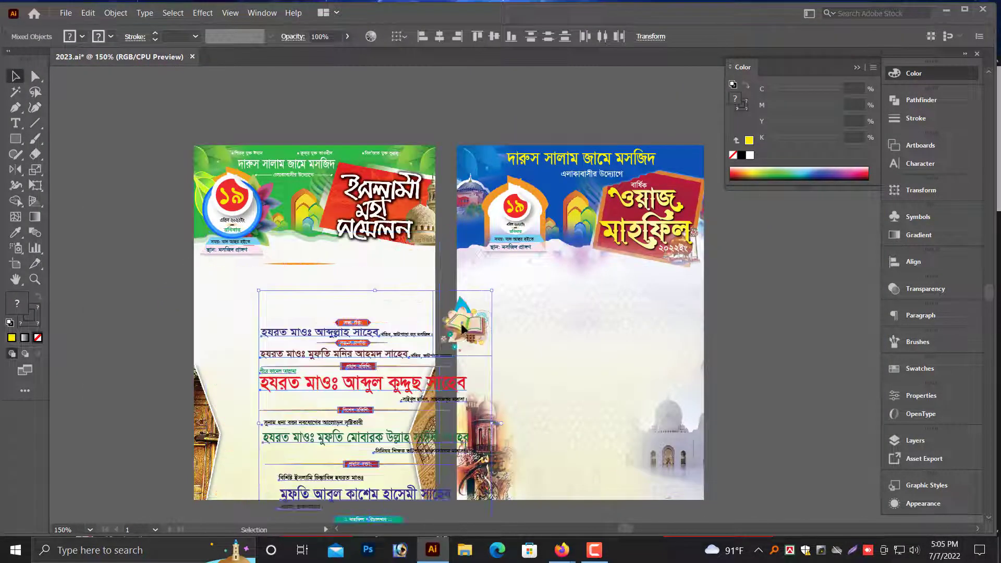
key(ctrl+z)
drag(404, 272, 422, 334)
key(ctrl+z)
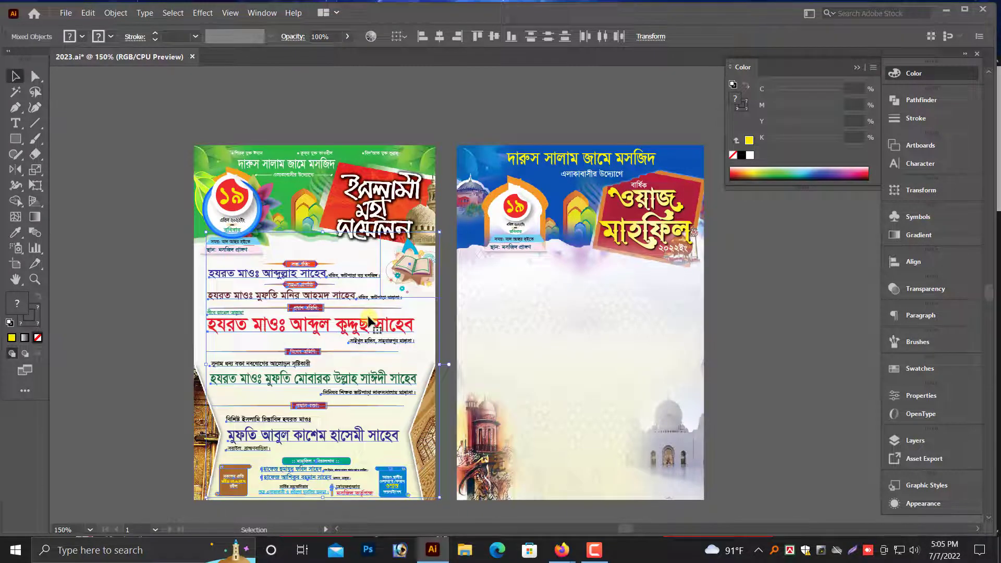
- Hide the green poster's selected body texts and Quran illustration, along with the leftover orange divider line
click(116, 13)
mouse_move(128, 119)
click(308, 119)
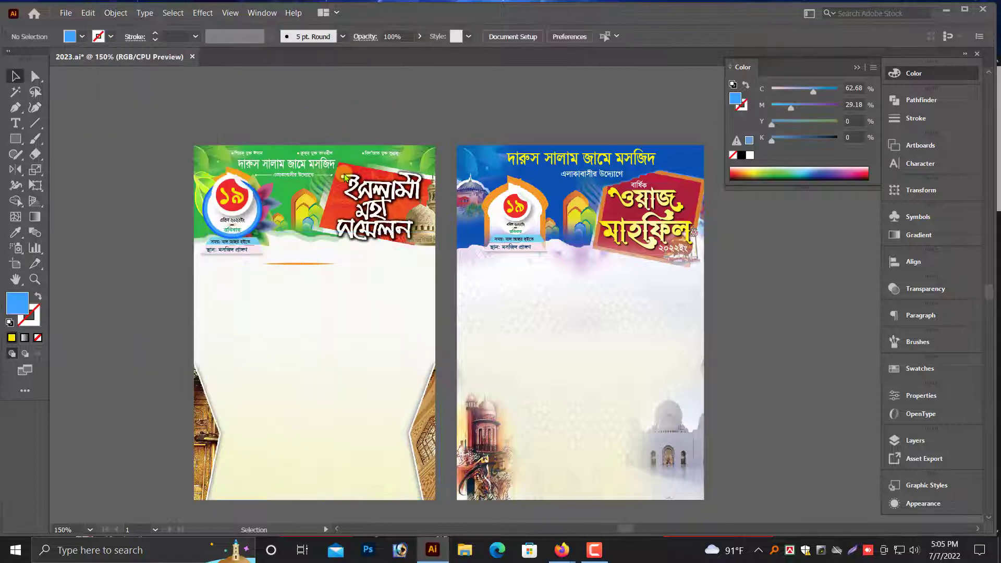
drag(333, 254, 333, 255)
key(ctrl+3)
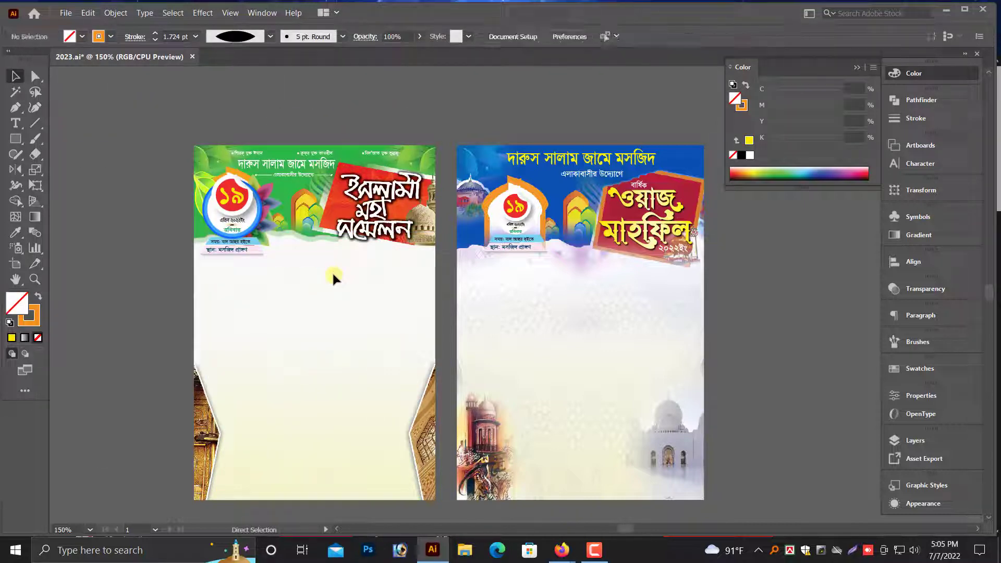
- Unlock all locked objects and show all hidden objects again
click(119, 12)
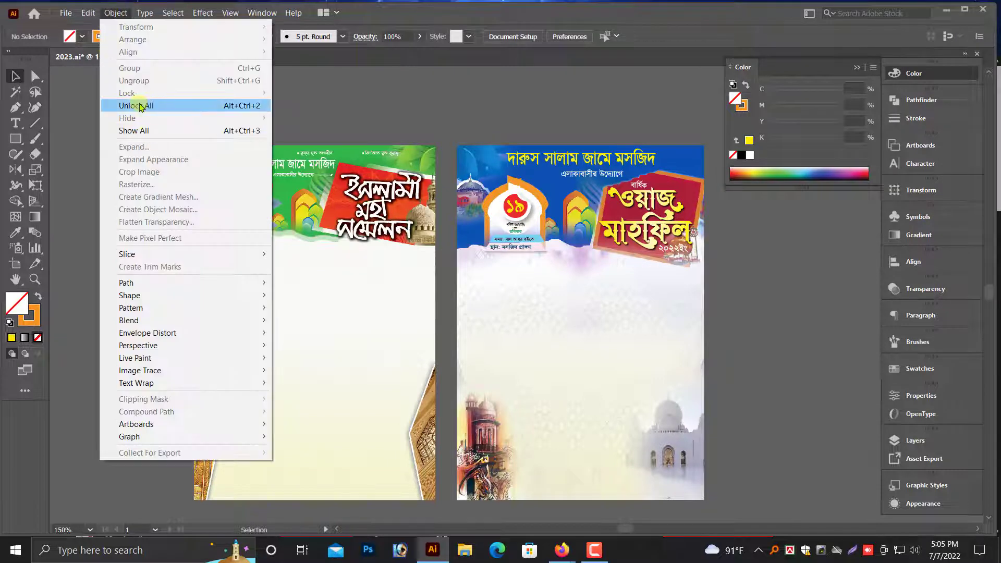
click(134, 104)
click(115, 13)
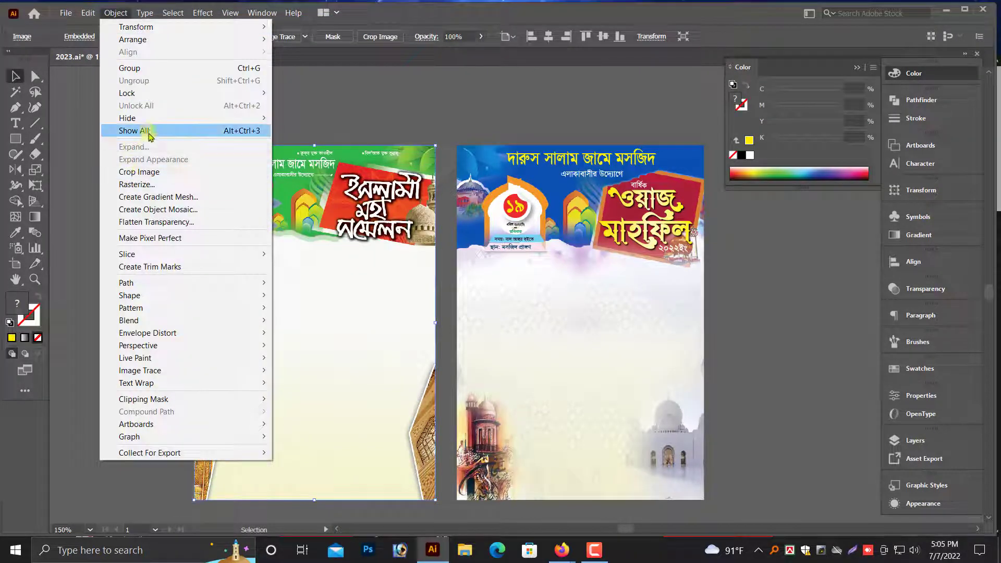
click(137, 128)
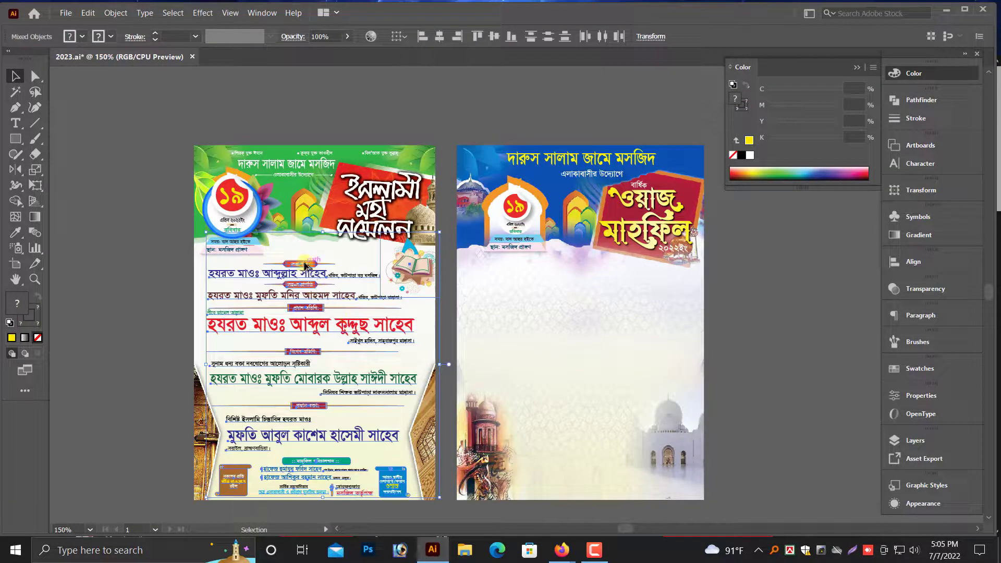
- Copy the green poster's body texts and Quran illustration onto the blue poster, slightly scaled down to fit beneath the header
drag(306, 265, 569, 287)
key(ctrl+equal)
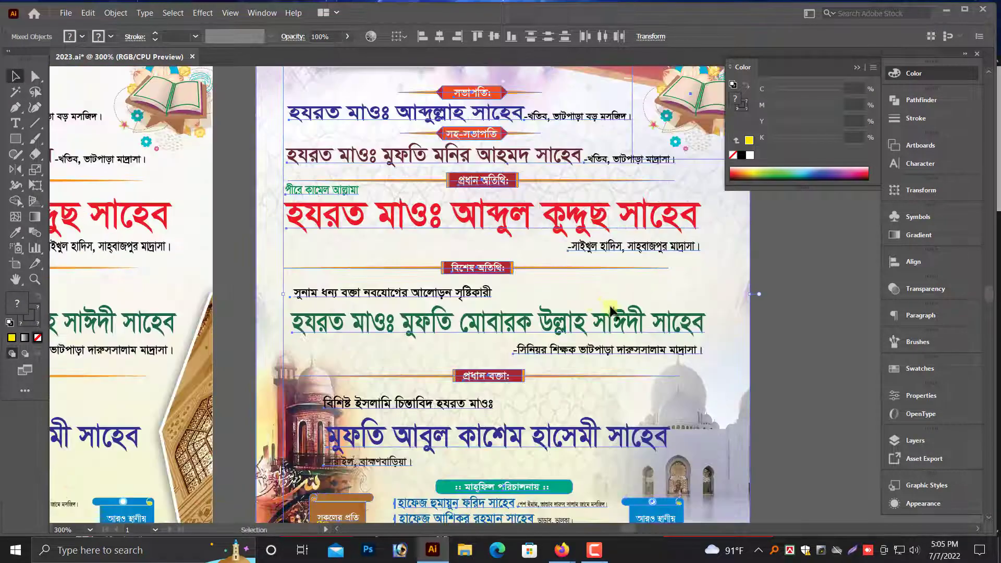
drag(742, 297, 713, 295)
scroll(715, 331, up, 3)
drag(473, 168, 469, 156)
click(792, 360)
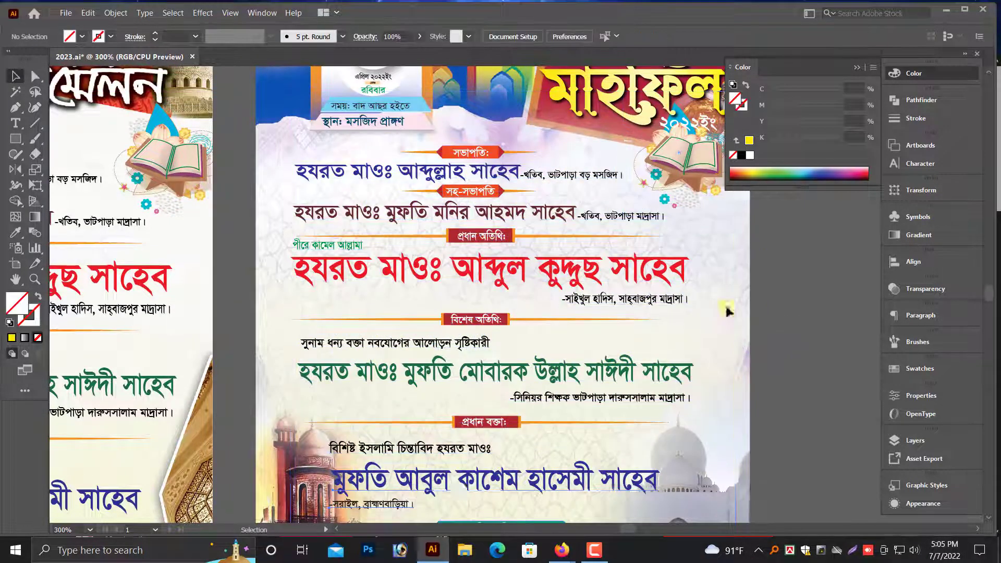
- Scale down the copied Quran illustration beneath the "২০২২ইং" year text on the blue poster
scroll(722, 292, up, 3)
drag(699, 215, 706, 238)
scroll(704, 260, up, 5)
drag(575, 177, 735, 295)
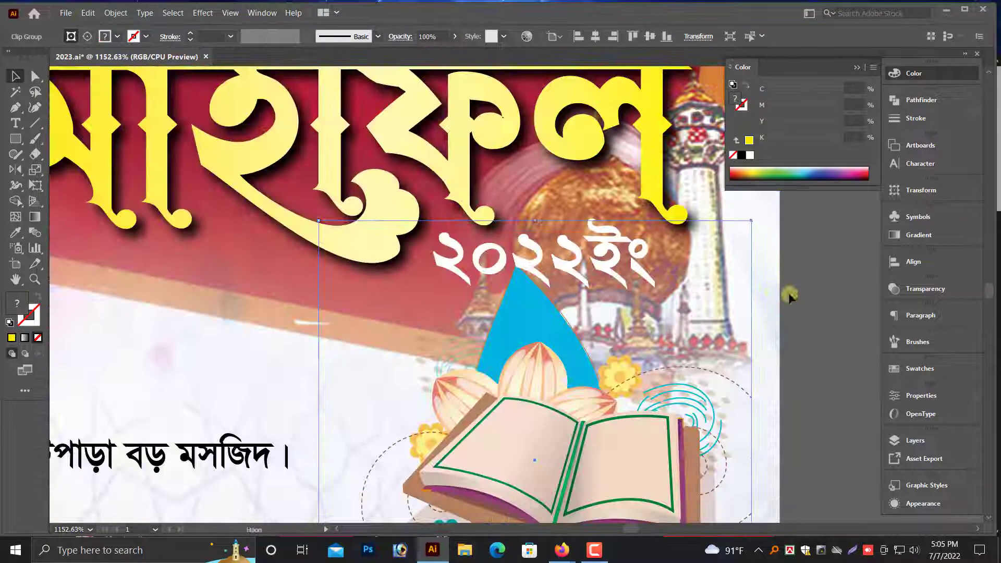
drag(751, 215, 707, 312)
scroll(678, 355, down, 5)
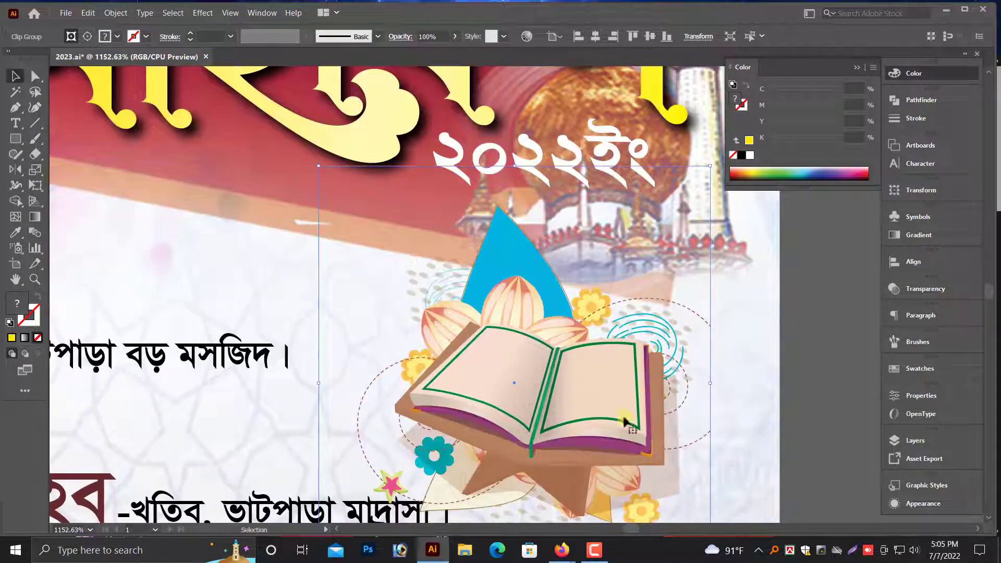
- Move the Quran illustration to the blue poster's right edge and shrink it slightly more
drag(600, 410, 661, 406)
scroll(661, 405, down, 4)
drag(627, 366, 643, 364)
scroll(663, 432, down, 3)
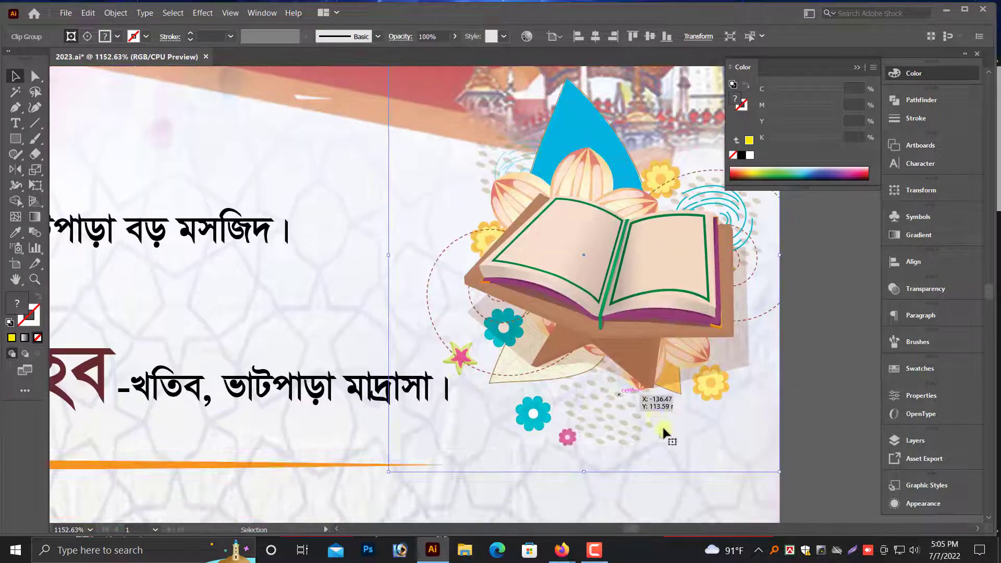
click(618, 439)
key(ctrl+minus)
key(ctrl+minus)
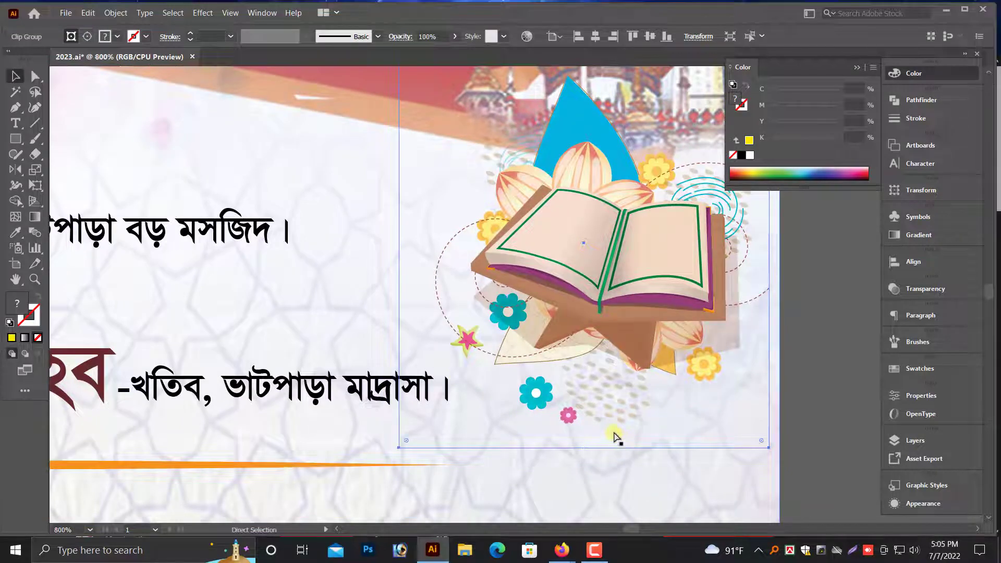
key(ctrl+minus)
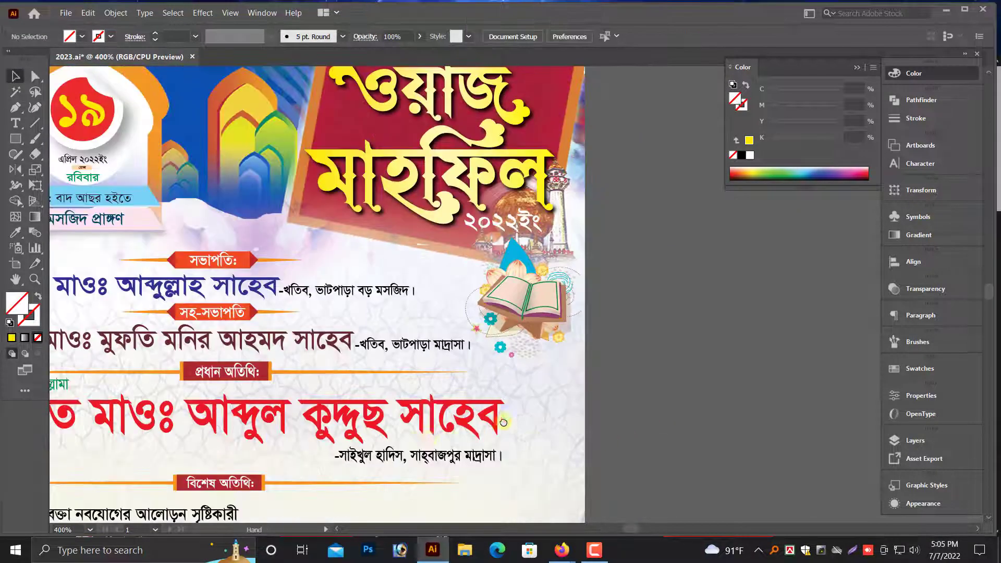
- Move the ":: মাহ্‌ফিল পরিচালনায় ::" footer block with its brown and blue scrolls down and right to the blue poster's bottom edge
drag(500, 421, 697, 226)
key(alt+space)
drag(479, 440, 475, 293)
key(alt+space)
click(407, 354)
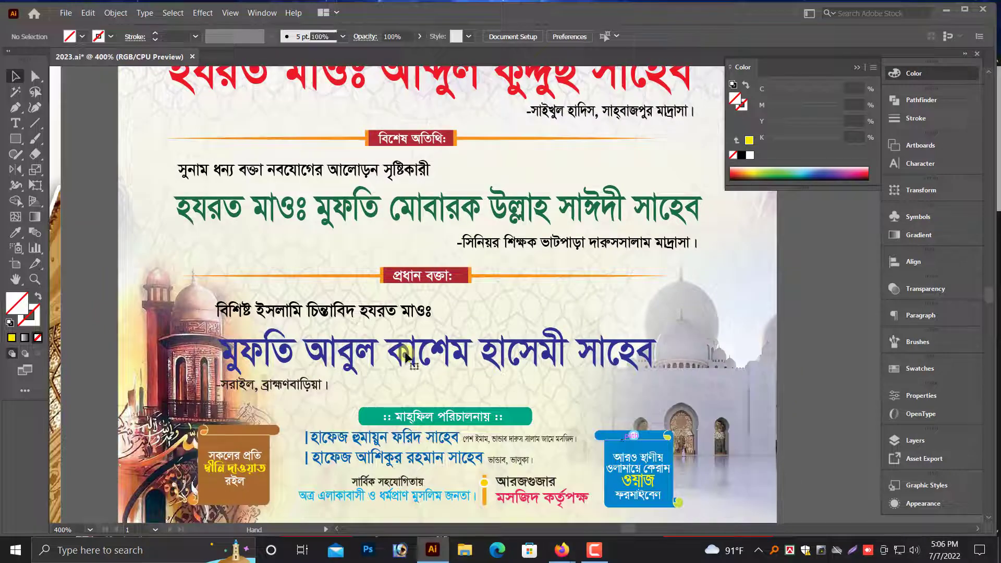
click(406, 355)
scroll(407, 355, down, 5)
click(327, 444)
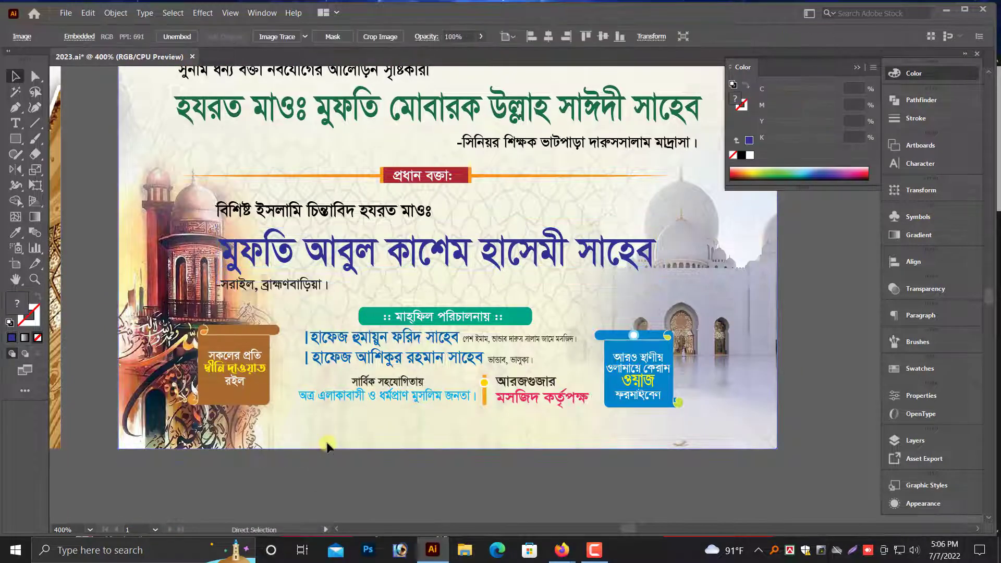
key(ctrl+shift+a)
key(ctrl+plus)
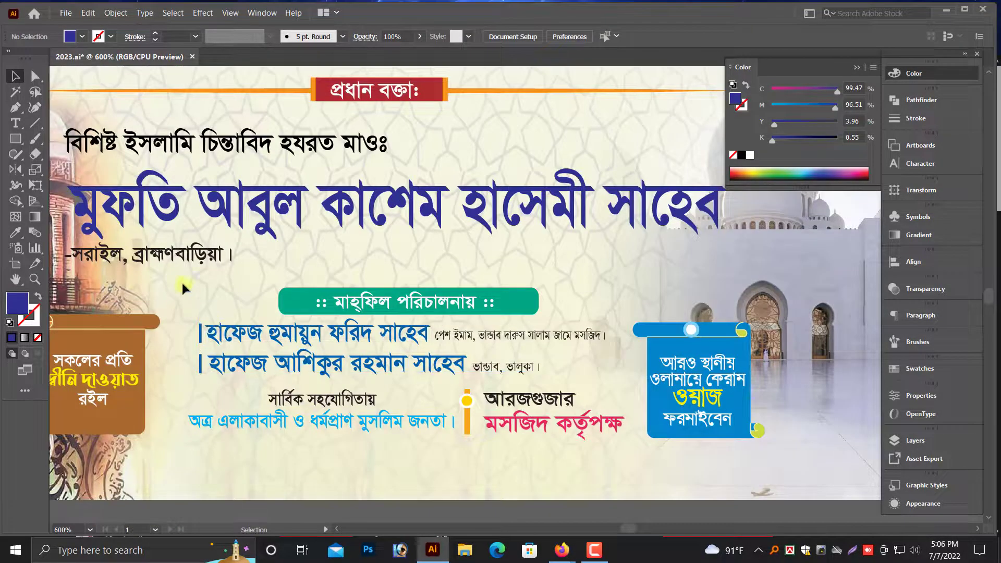
key(ctrl+minus)
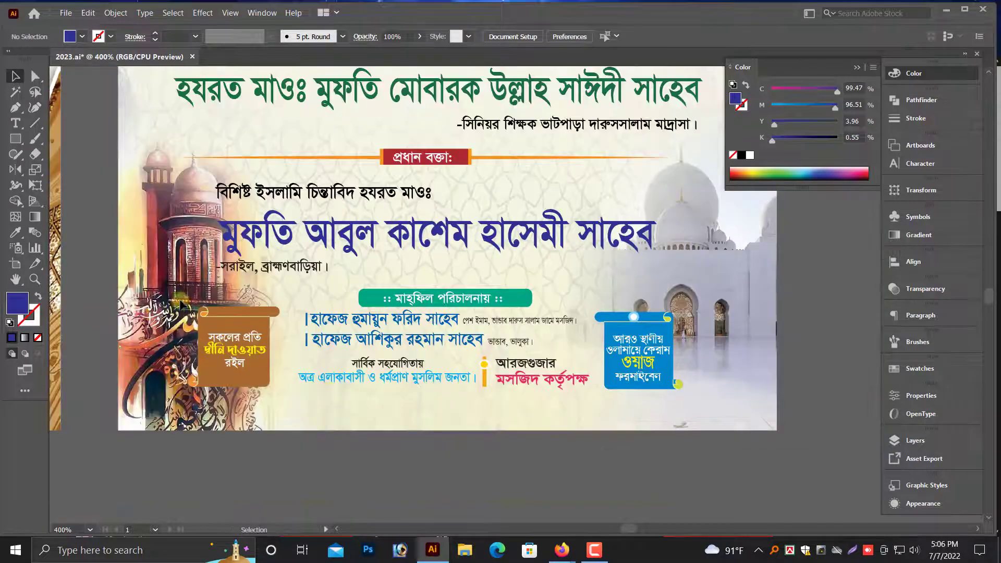
drag(718, 396, 717, 396)
drag(646, 337, 728, 376)
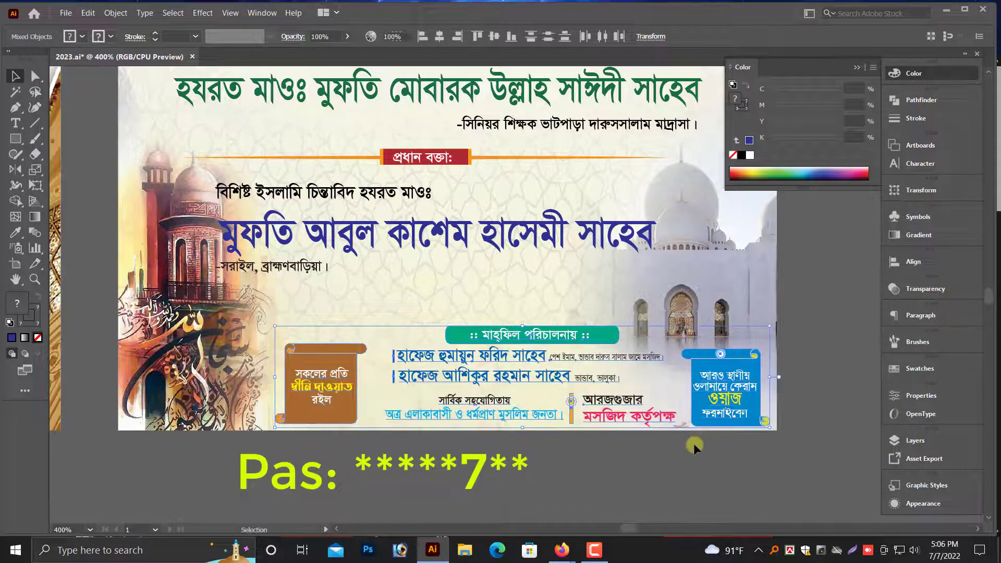
click(694, 446)
- Move the main speaker's three-line text down above the footer block and scale it down between the two mosque images
scroll(508, 357, up, 3)
drag(315, 263, 316, 265)
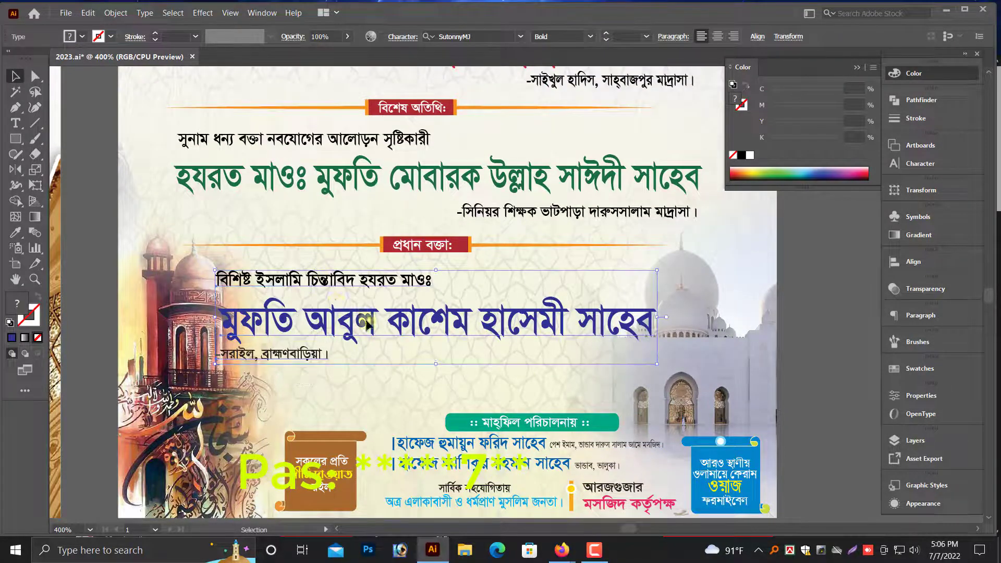
drag(366, 321, 421, 368)
drag(712, 363, 628, 364)
drag(397, 339, 393, 333)
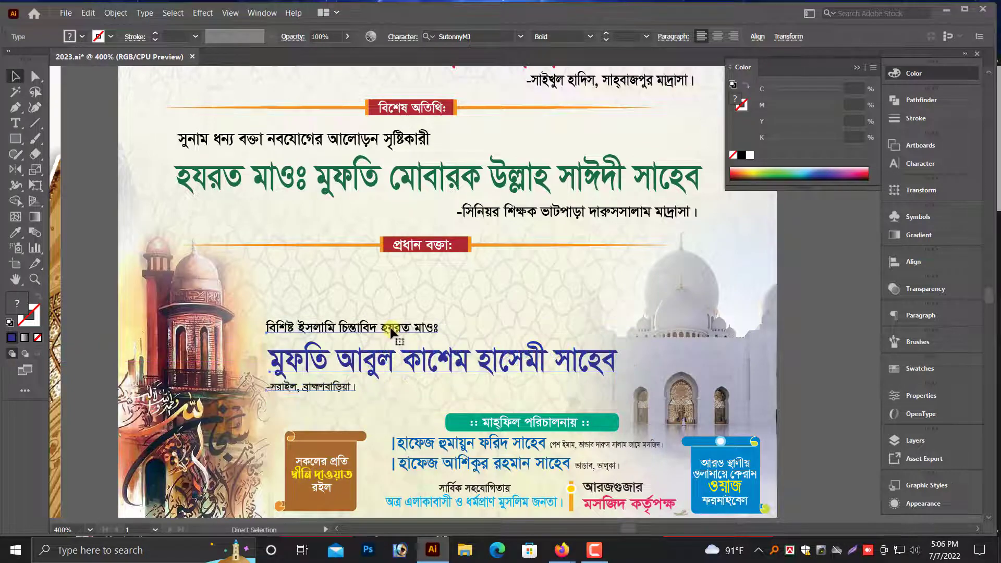
key(ctrl+plus)
scroll(484, 323, up, 3)
click(508, 266)
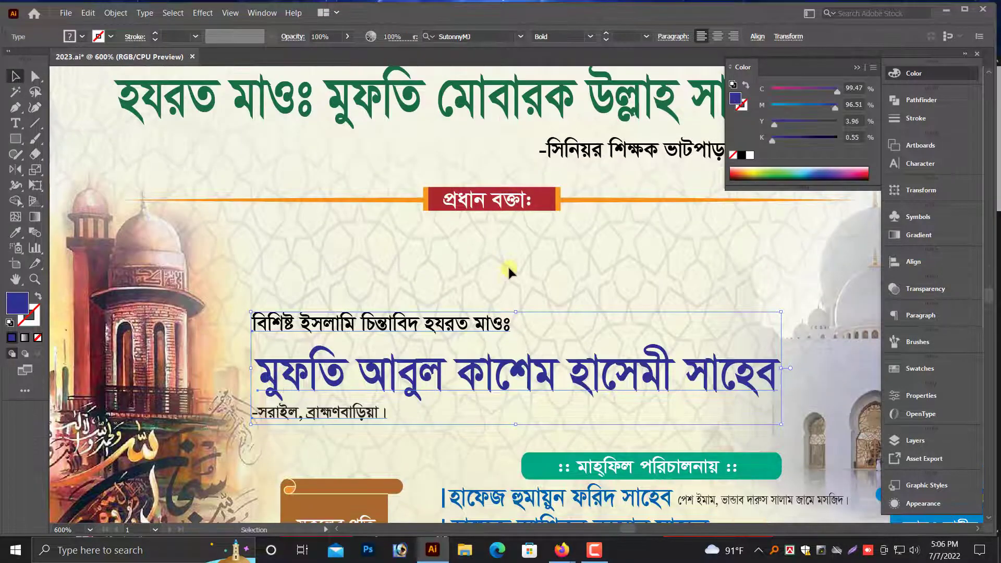
- Move the "প্রধান বক্তা:" heading and its orange divider line down to just above the main speaker's text
scroll(501, 265, up, 4)
click(356, 259)
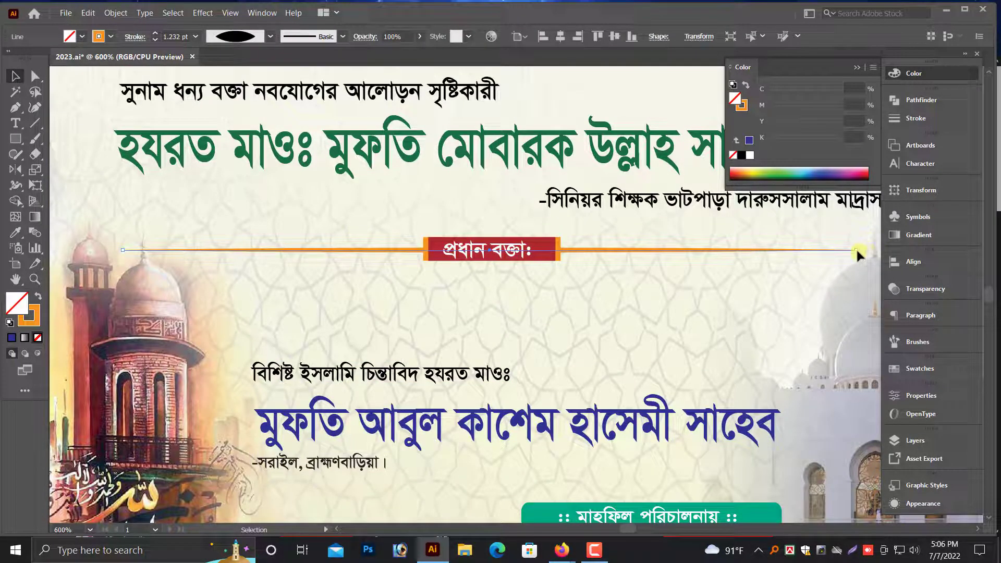
drag(302, 239, 495, 320)
click(446, 267)
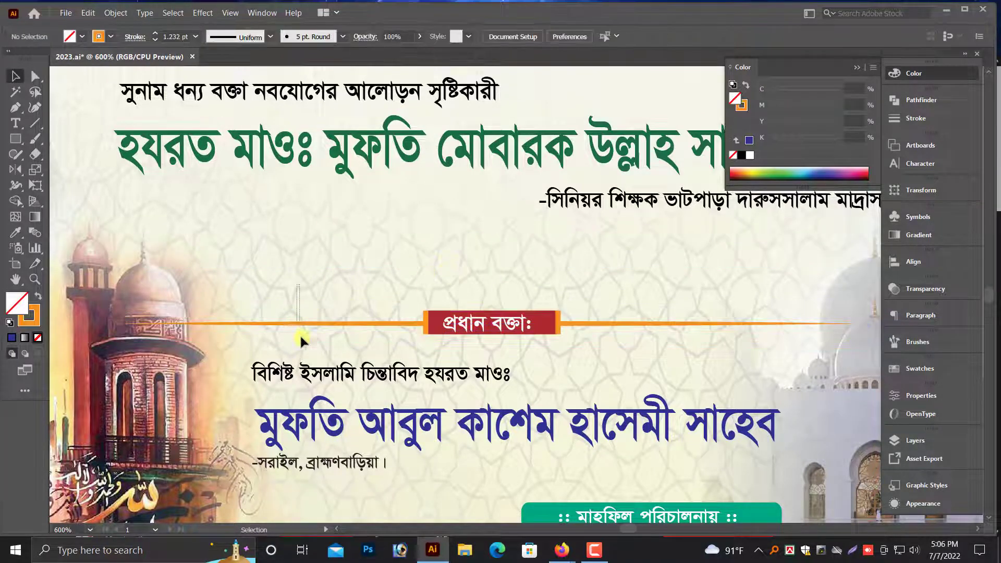
- Shorten both ends of the orange line behind "প্রধান বক্তা:" so it stays clear of the mosque images
click(296, 324)
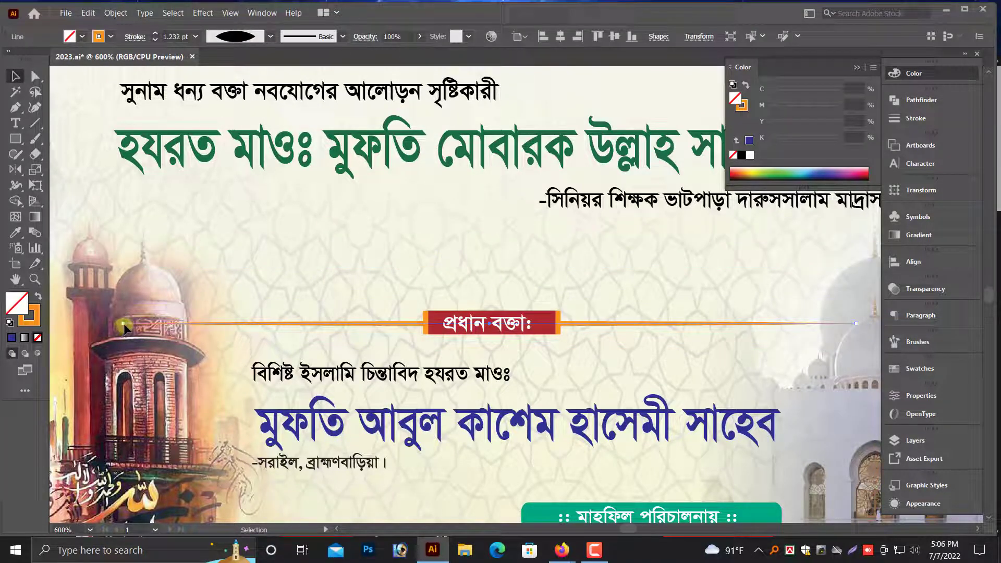
click(205, 269)
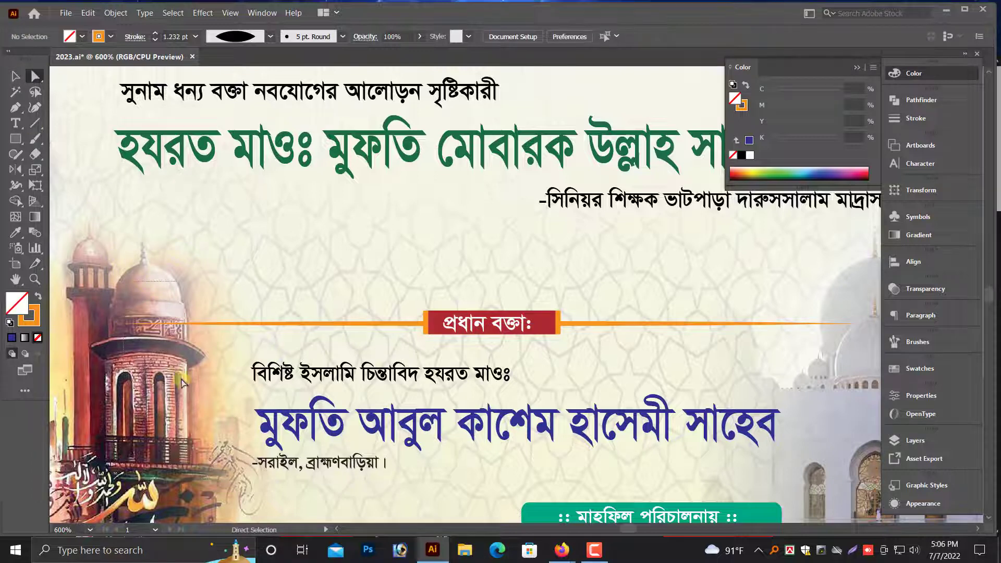
click(179, 358)
key(shift+Right)
key(shift+Right)
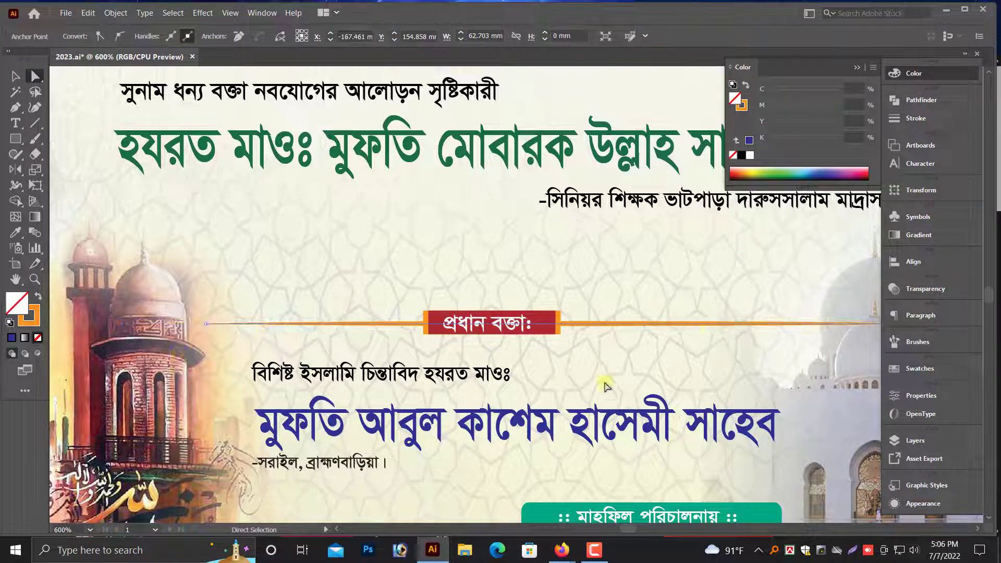
scroll(699, 292, right, 3)
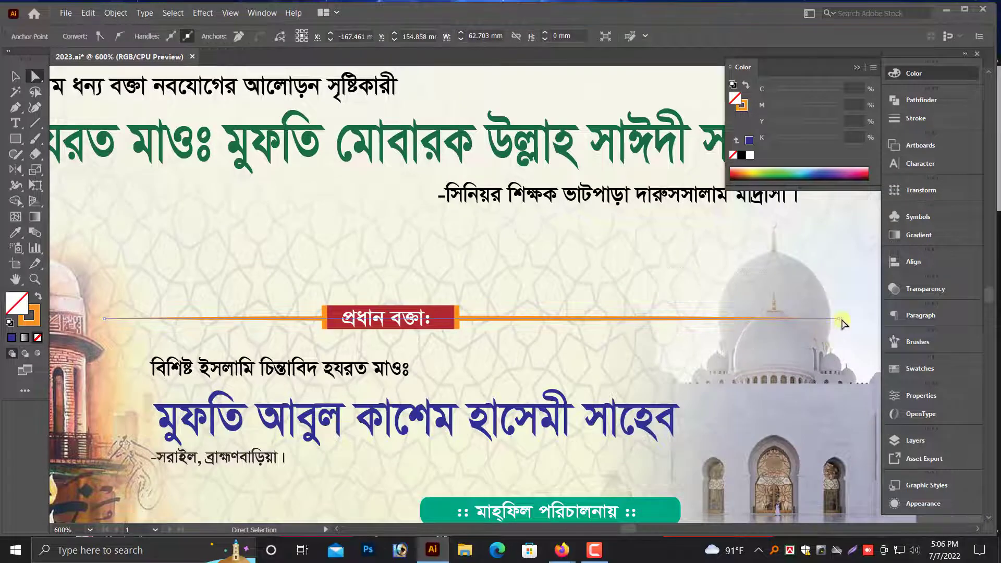
drag(837, 323, 677, 319)
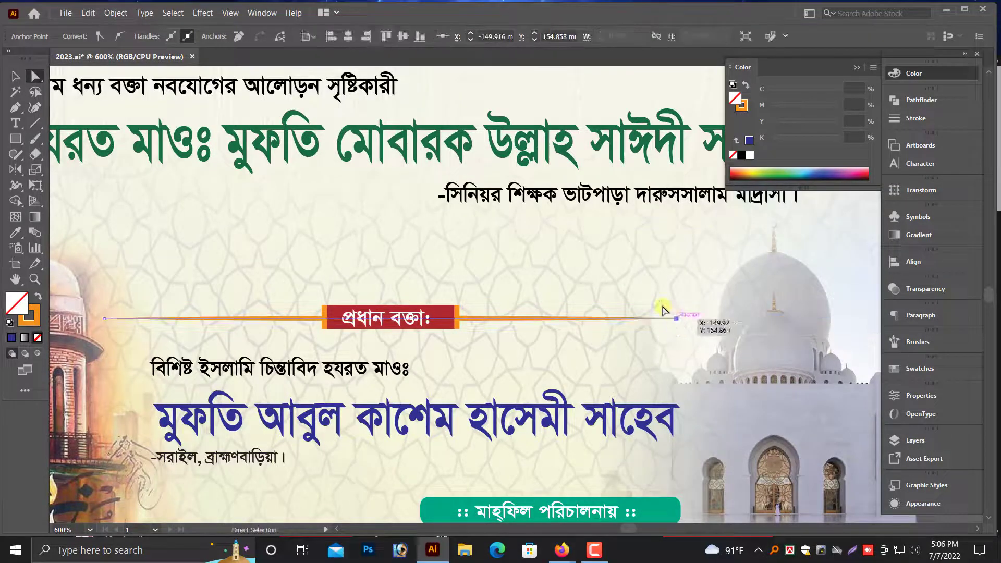
click(651, 332)
- Move the "প্রধান বক্তা:" heading and its shortened line slightly closer to the main speaker's text
scroll(278, 386, up, 1)
drag(444, 355, 417, 353)
key(ctrl+minus)
key(ctrl+minus)
drag(521, 255, 479, 352)
click(479, 353)
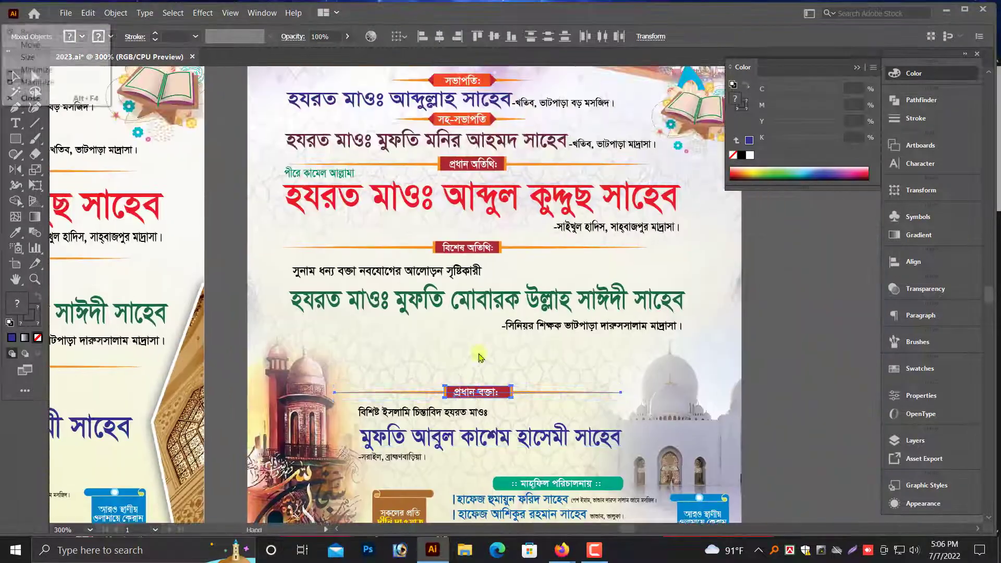
- Move the special guest's green name with its description lines and the "বিশেষ অতিথি:" heading with its divider slightly down
scroll(480, 356, up, 1)
key(ctrl+plus)
drag(437, 423, 428, 468)
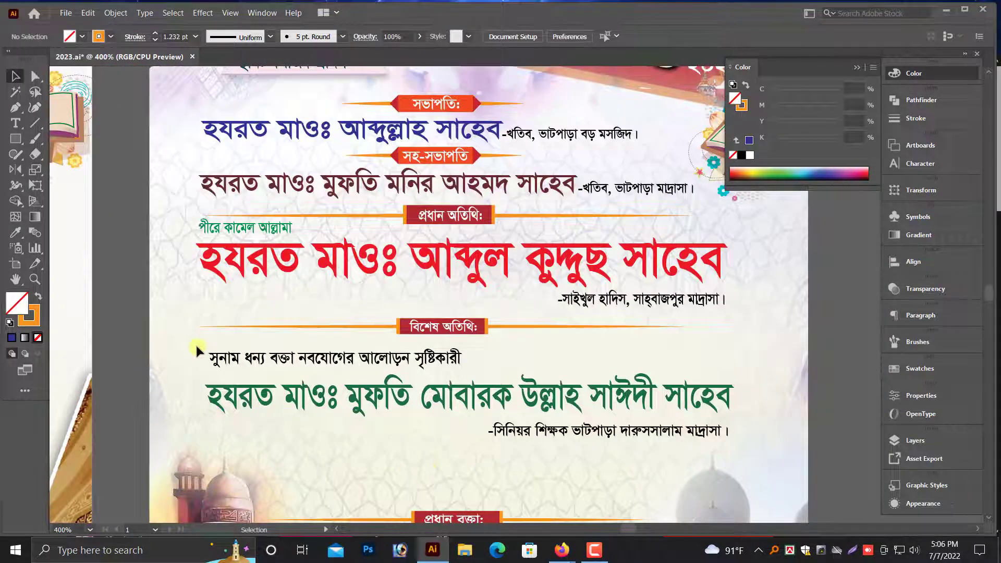
drag(664, 432, 658, 448)
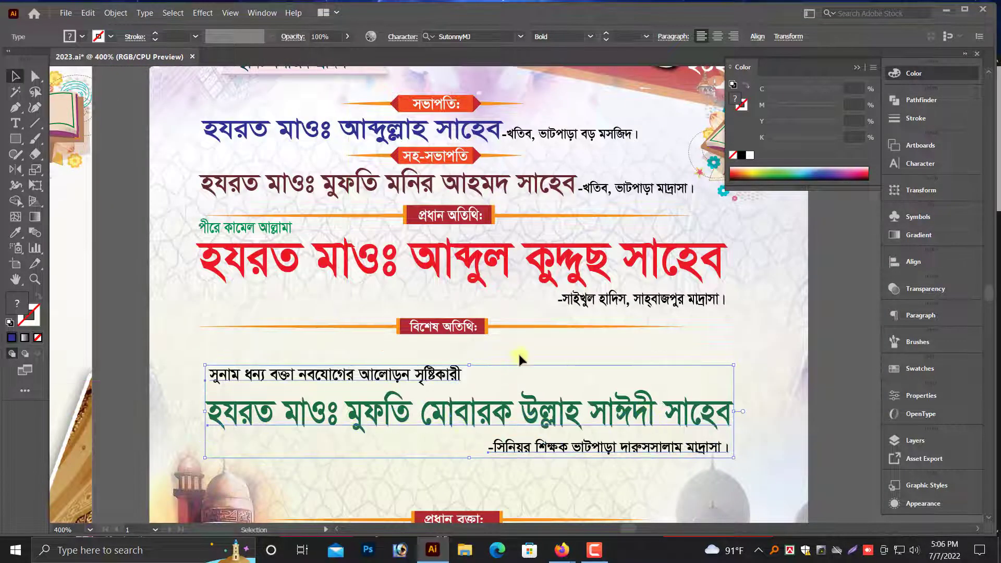
click(388, 317)
drag(389, 318, 468, 340)
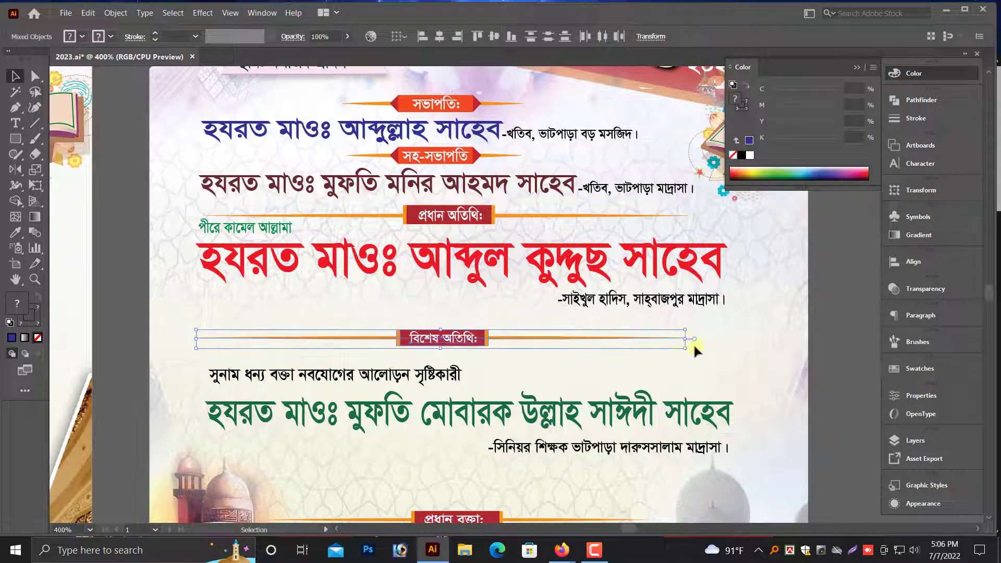
- Enlarge the "বিশেষ অতিথি:" heading with its orange divider and center it above the special guest's text on the blue poster
drag(687, 339, 796, 347)
drag(520, 338, 497, 338)
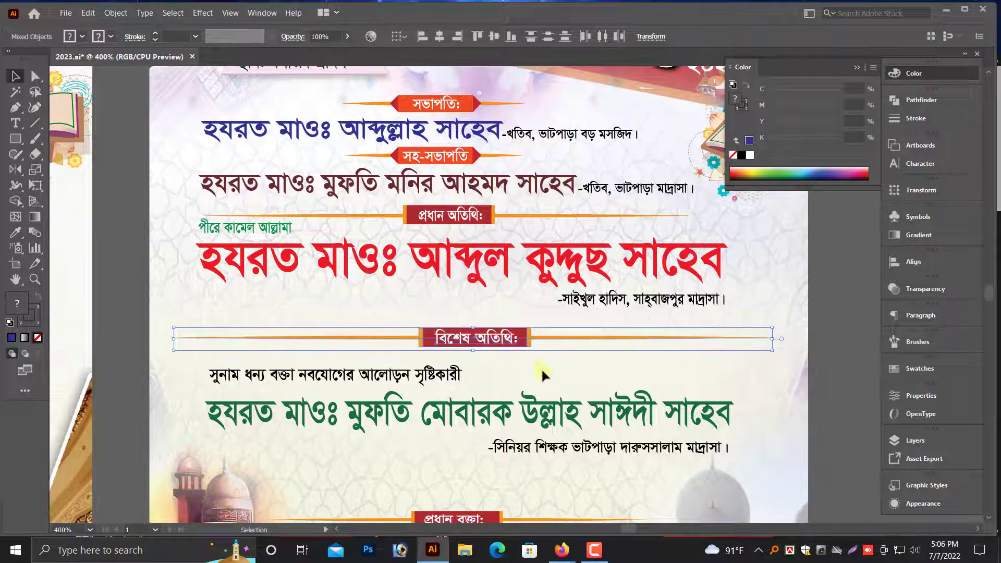
key(ctrl+minus)
key(ctrl+minus)
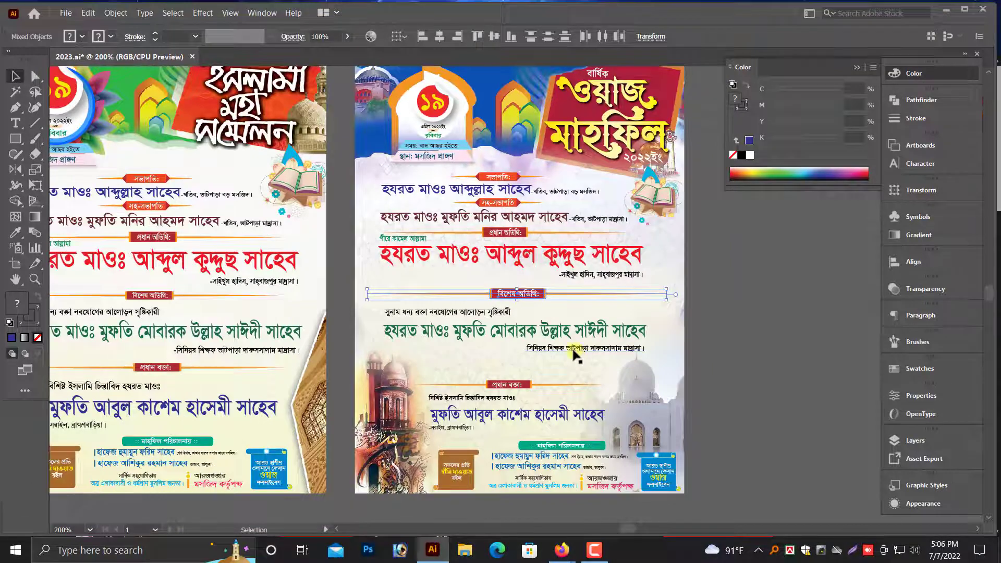
click(731, 369)
- Move the orange flower and leaf branch image onto the blue poster's upper-right corner
key(ctrl+minus)
scroll(711, 314, up, 2)
key(alt+space)
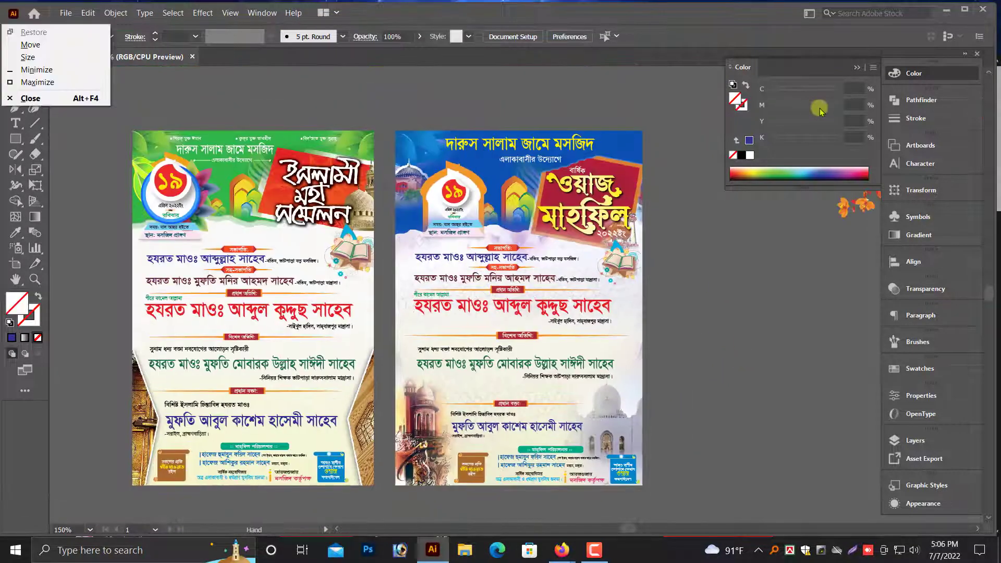
click(857, 68)
drag(771, 282, 701, 284)
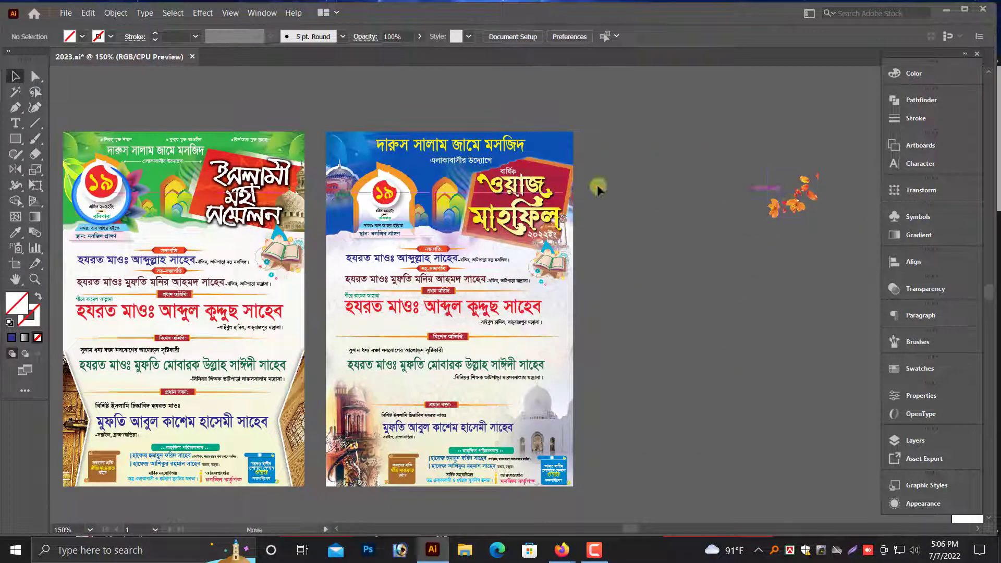
drag(599, 188, 556, 164)
key(ctrl+plus)
key(ctrl+plus)
key(ctrl+plus)
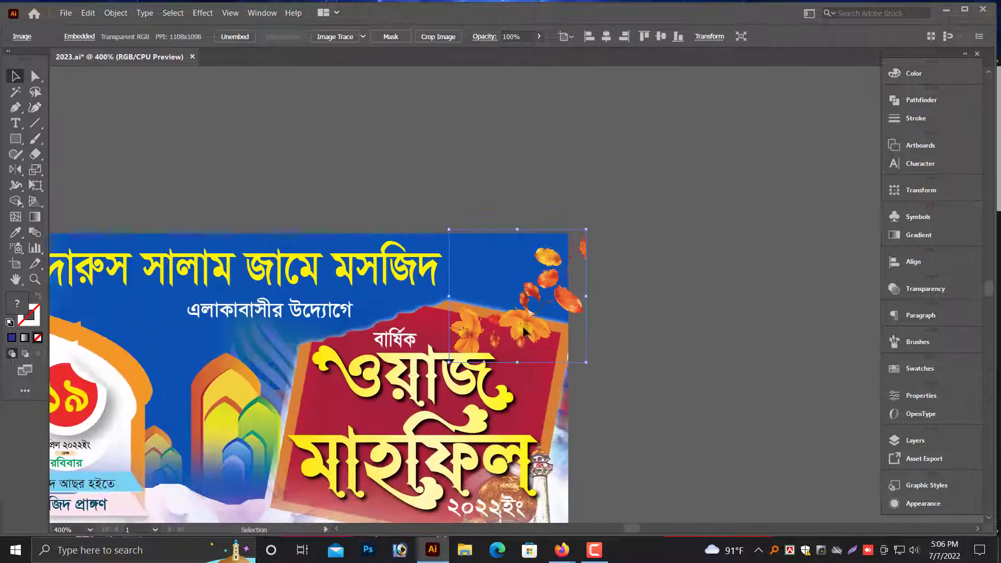
key(ctrl+plus)
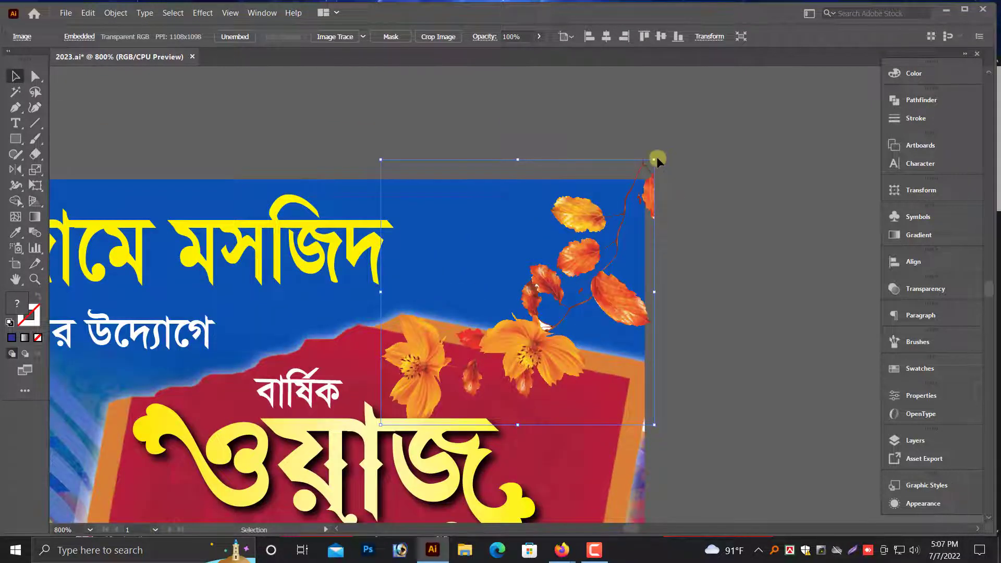
- Shrink the orange flower branch so it ends exactly at the blue poster's top and right edges
drag(657, 160, 645, 179)
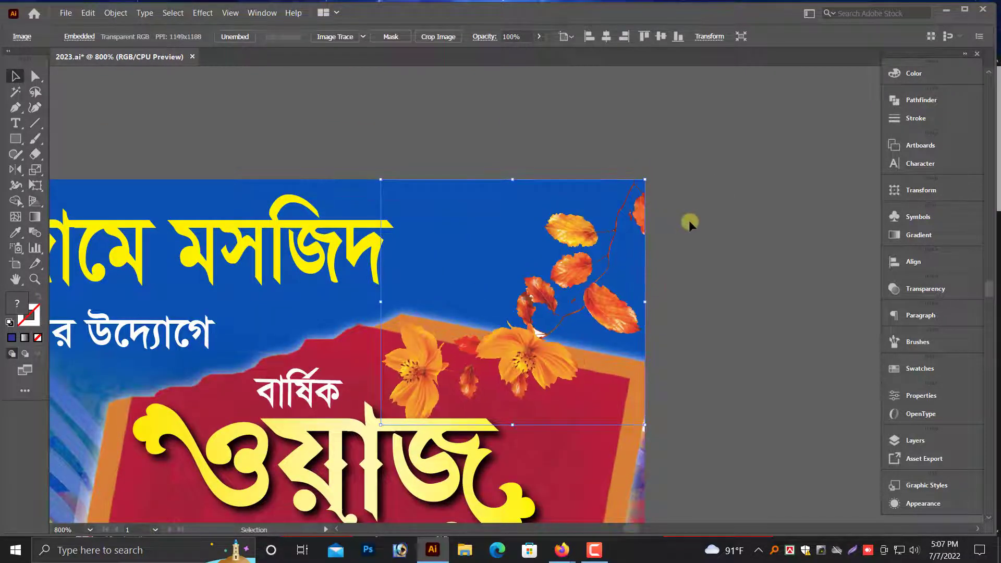
scroll(690, 221, down, 1)
drag(381, 413, 427, 397)
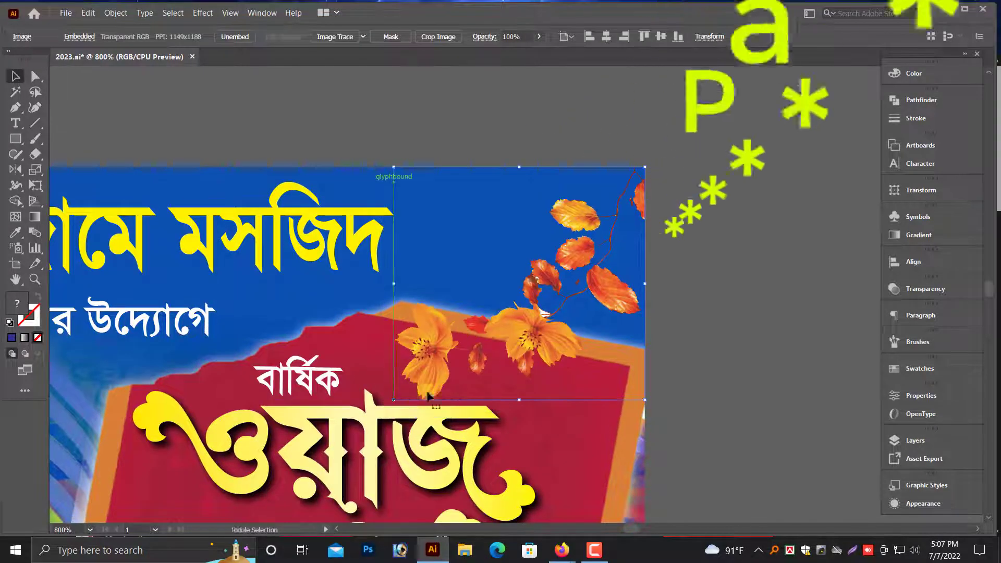
click(731, 358)
key(ctrl+minus)
key(ctrl+minus)
key(ctrl+minus)
key(ctrl+minus)
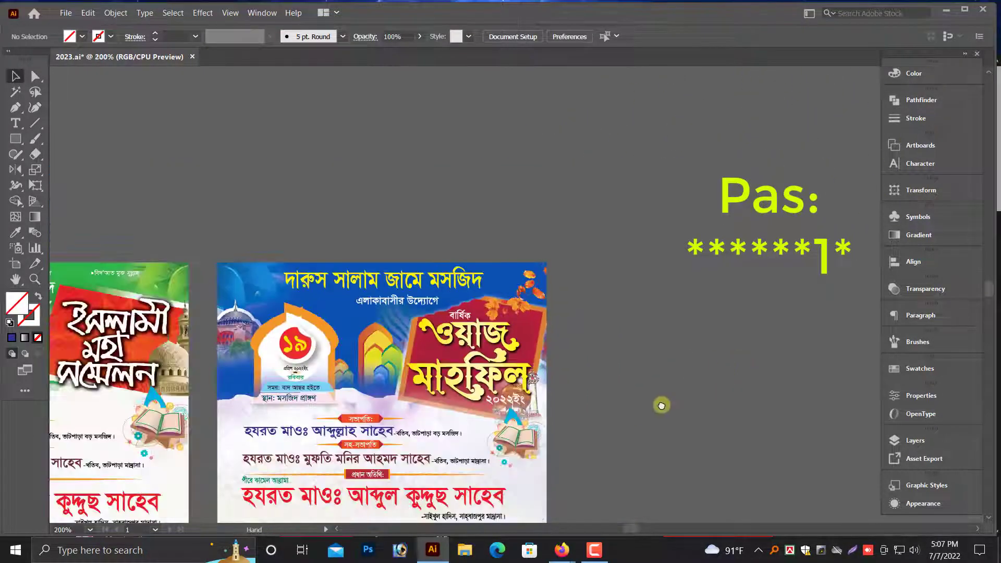
- Copy the green leaves from the green poster onto the blue poster's left edge, beside the date arch
drag(661, 406, 760, 281)
key(ctrl+minus)
key(alt+space)
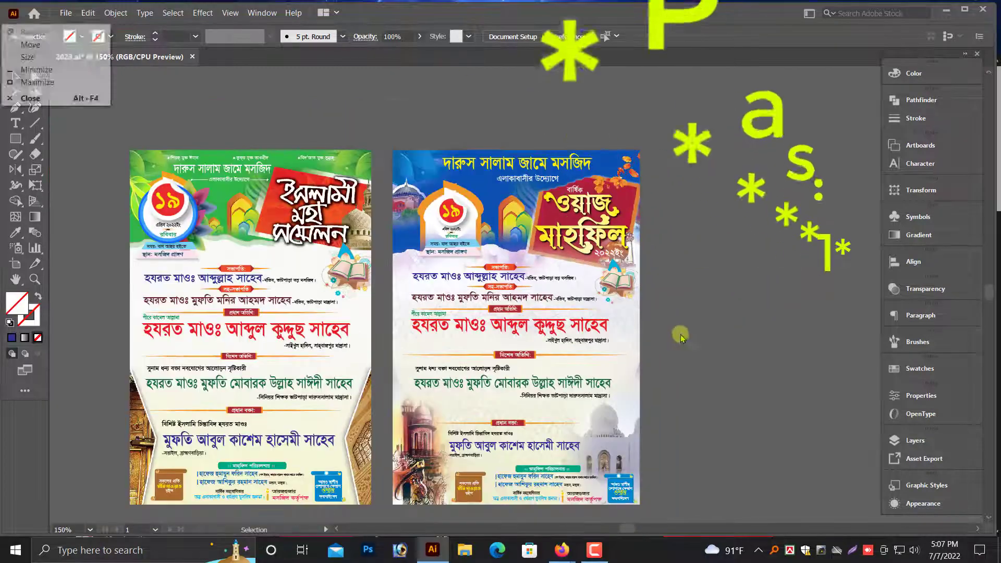
drag(681, 338, 750, 313)
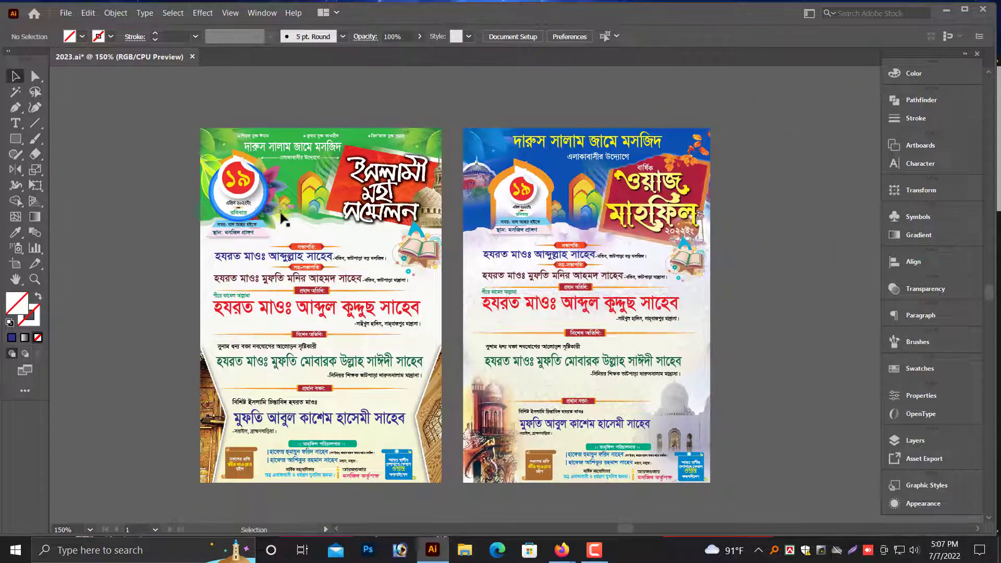
drag(244, 109, 776, 298)
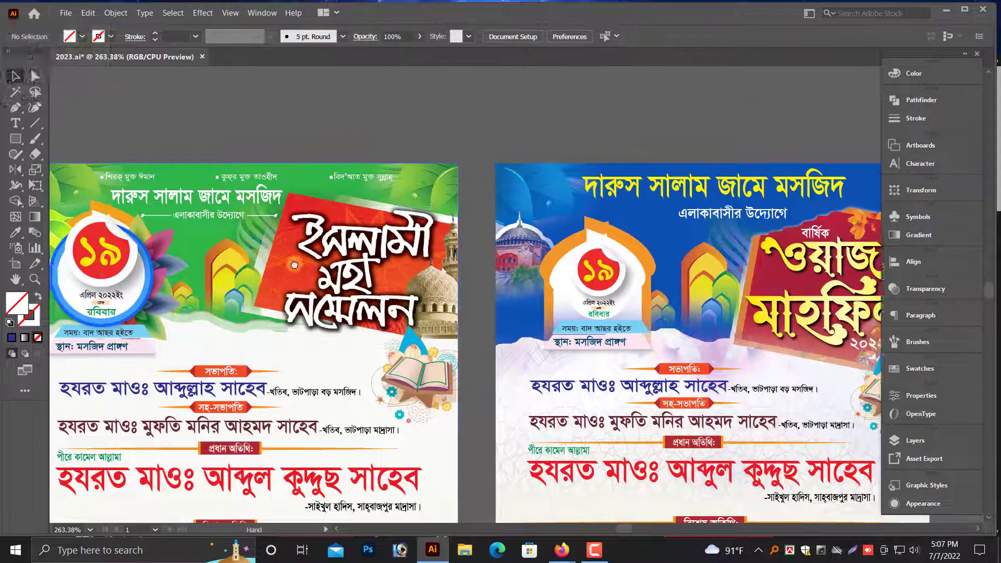
drag(48, 271, 113, 270)
key(alt+space)
drag(111, 232, 560, 298)
drag(544, 234, 663, 347)
drag(386, 363, 435, 343)
scroll(435, 344, down, 1)
- Recolor the copied leaves blue by adjusting their RGB colors to red -35%, green -38% and blue 74%
click(88, 14)
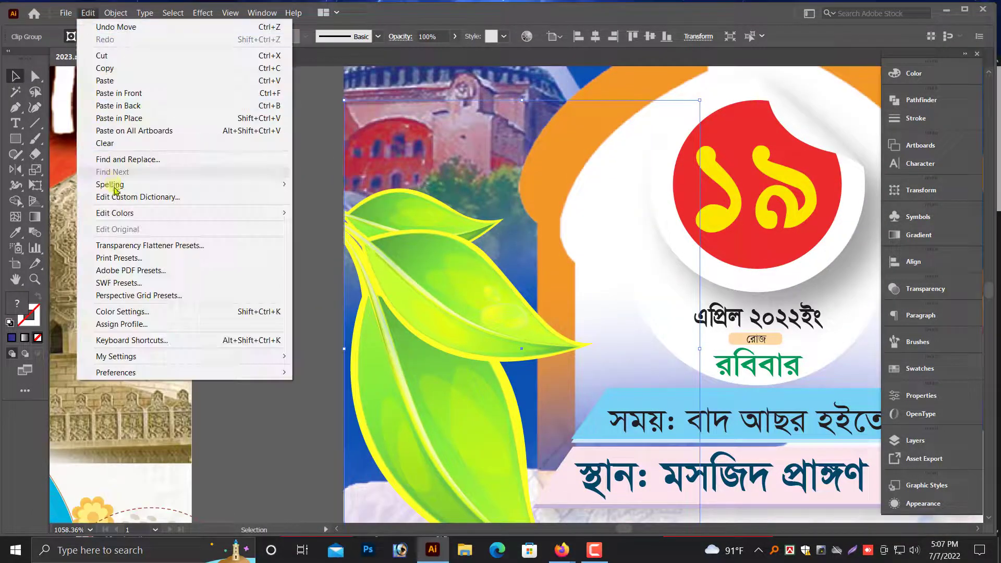
mouse_move(120, 215)
click(378, 244)
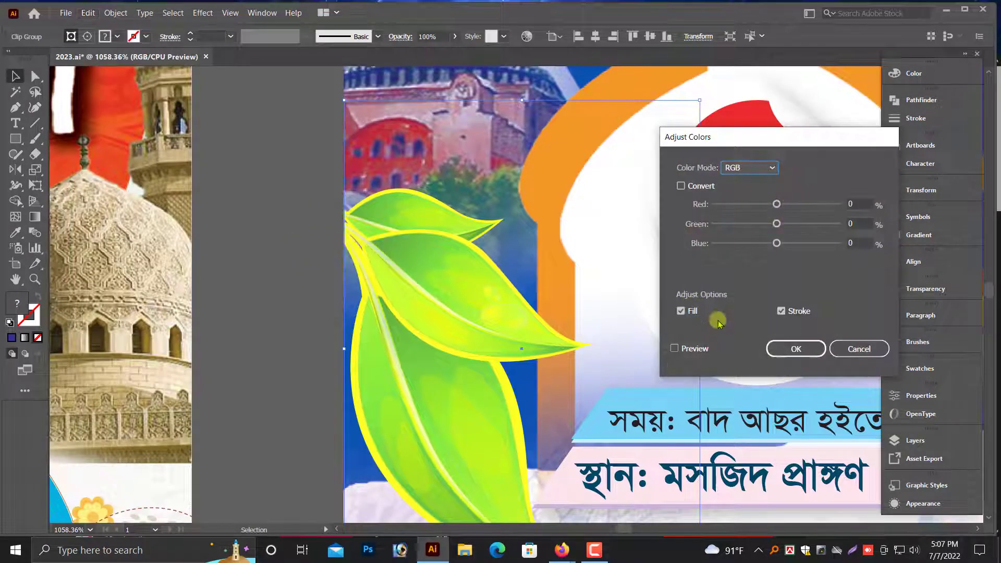
drag(752, 221, 738, 223)
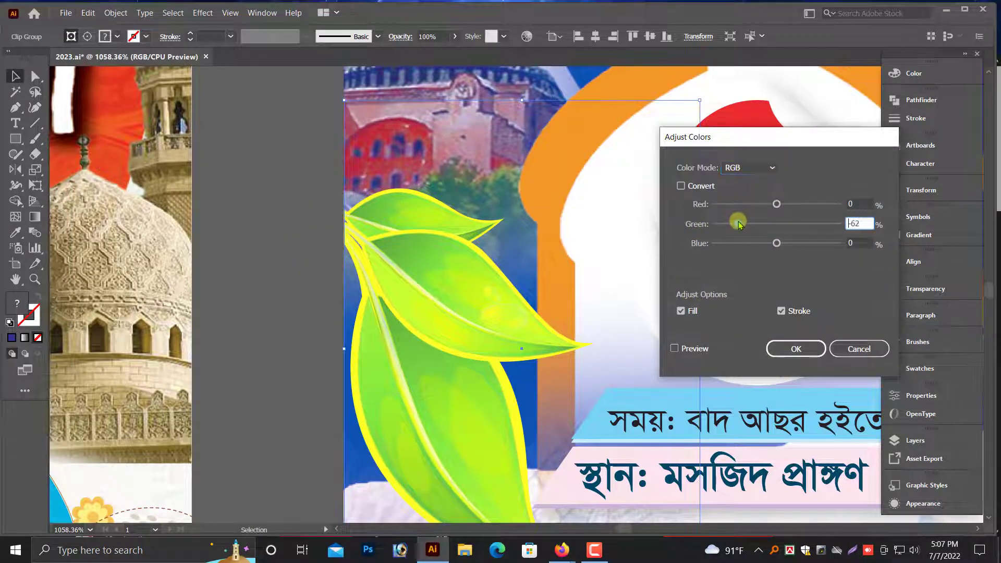
click(695, 351)
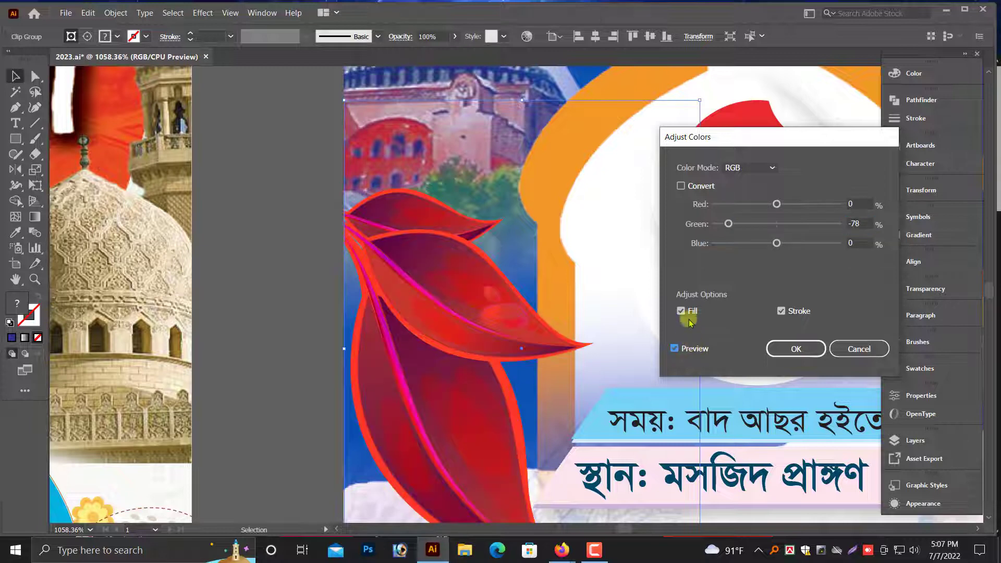
drag(729, 224, 816, 249)
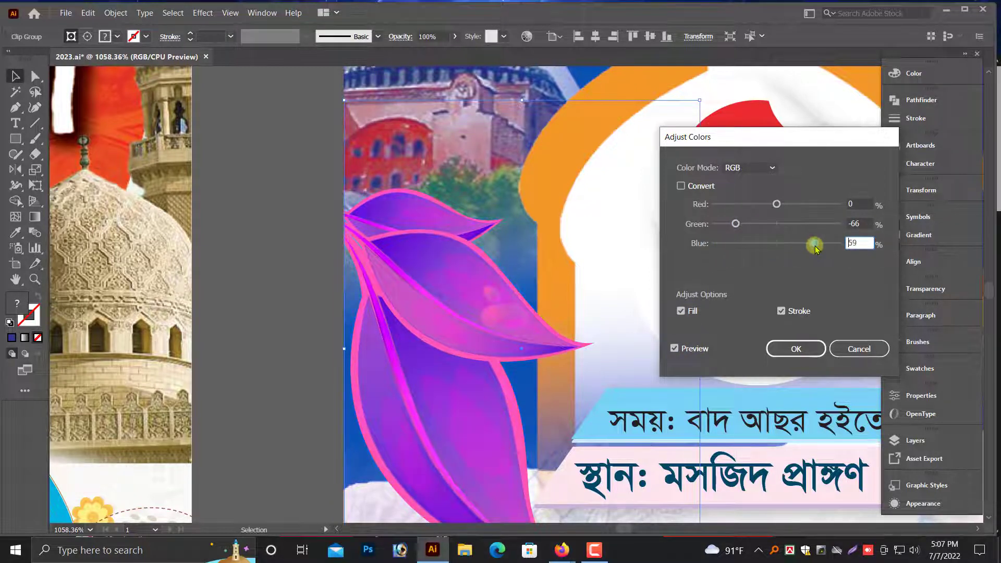
drag(772, 206, 762, 260)
click(824, 244)
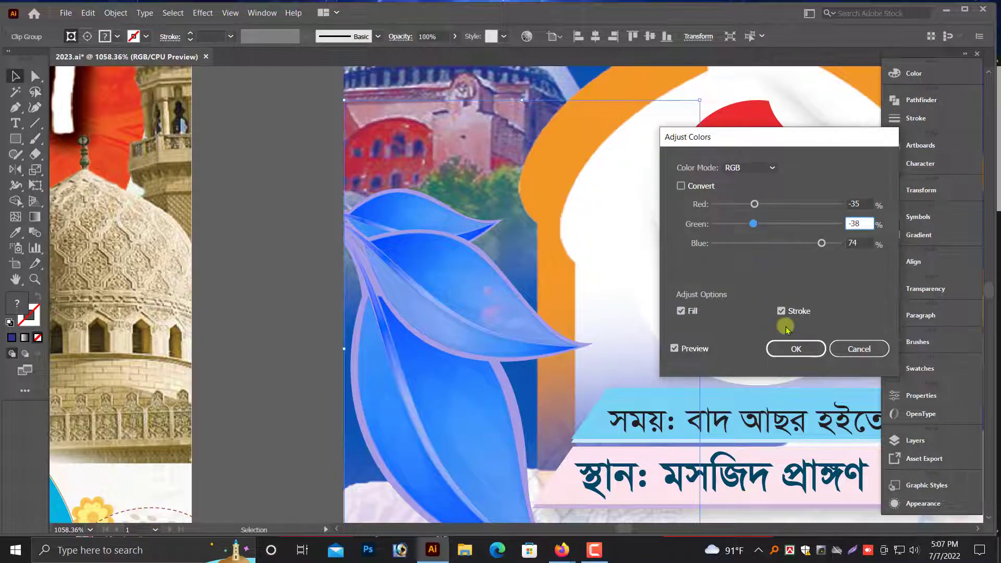
click(796, 349)
- Scale the blue leaves down against the poster's left edge so they stay clear of the date and venue texts
scroll(782, 392, down, 4)
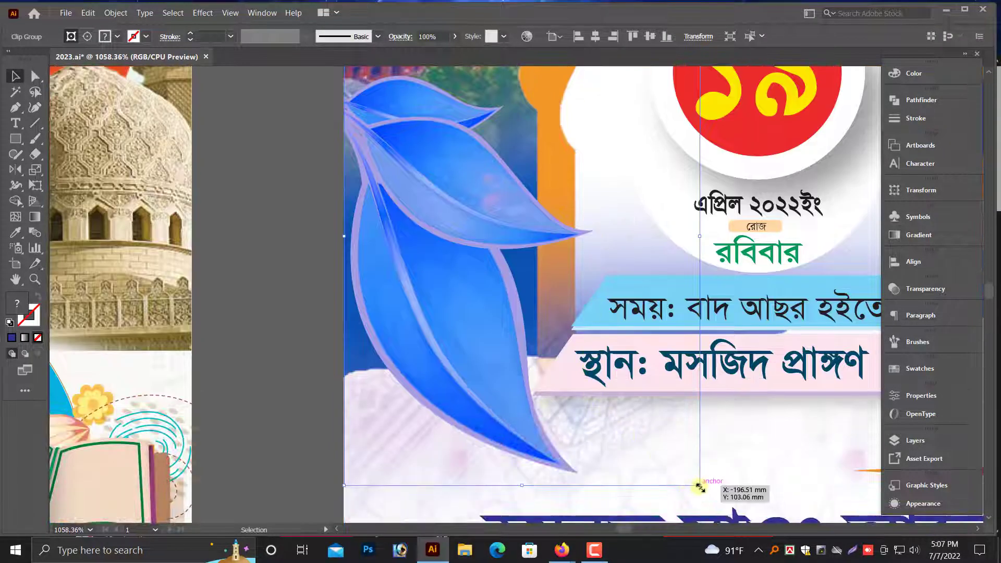
drag(700, 487, 642, 404)
scroll(466, 340, up, 4)
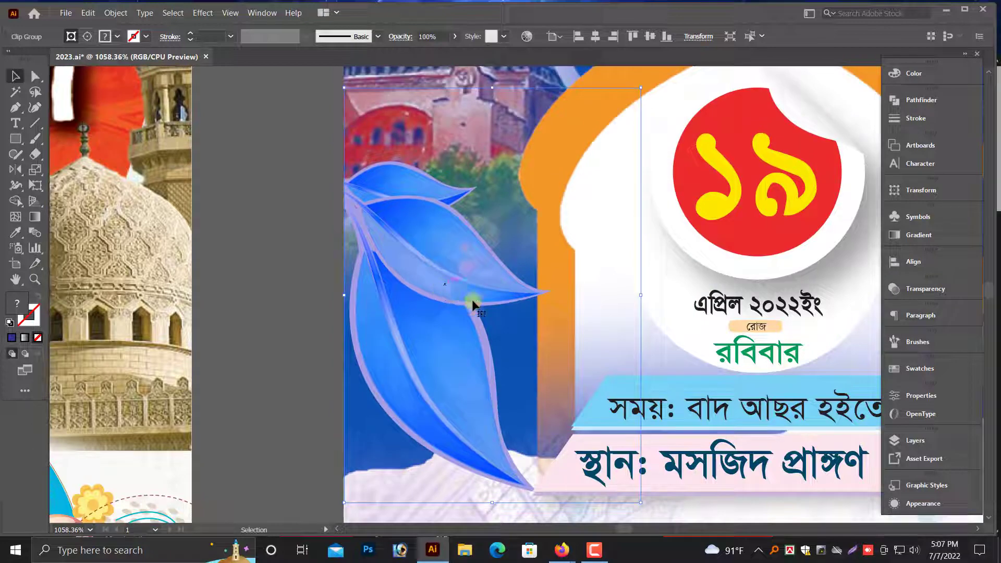
drag(642, 89, 630, 104)
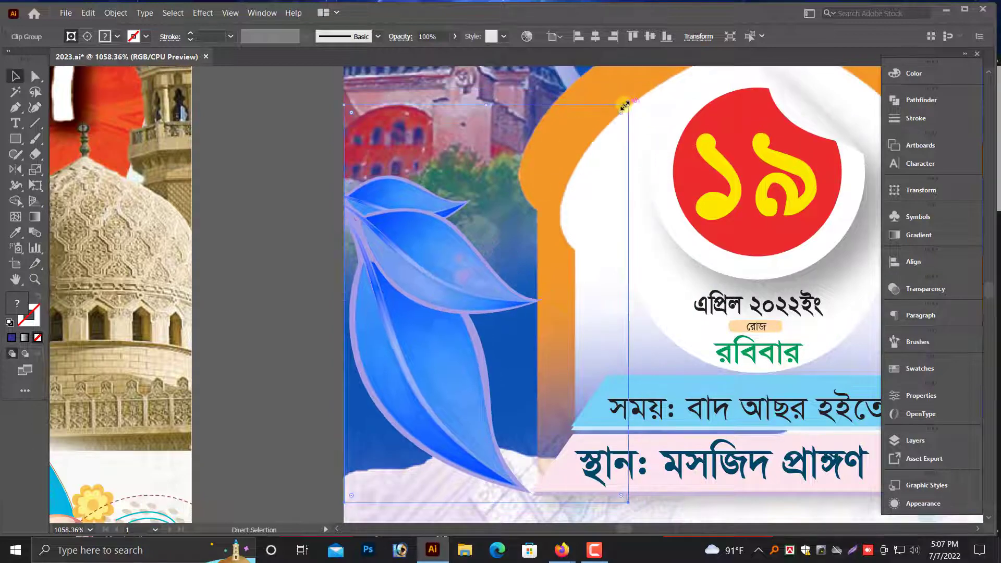
key(ctrl+minus)
key(ctrl+minus)
drag(595, 186, 570, 217)
click(407, 317)
key(ctrl+minus)
key(ctrl+minus)
key(ctrl+minus)
key(ctrl+minus)
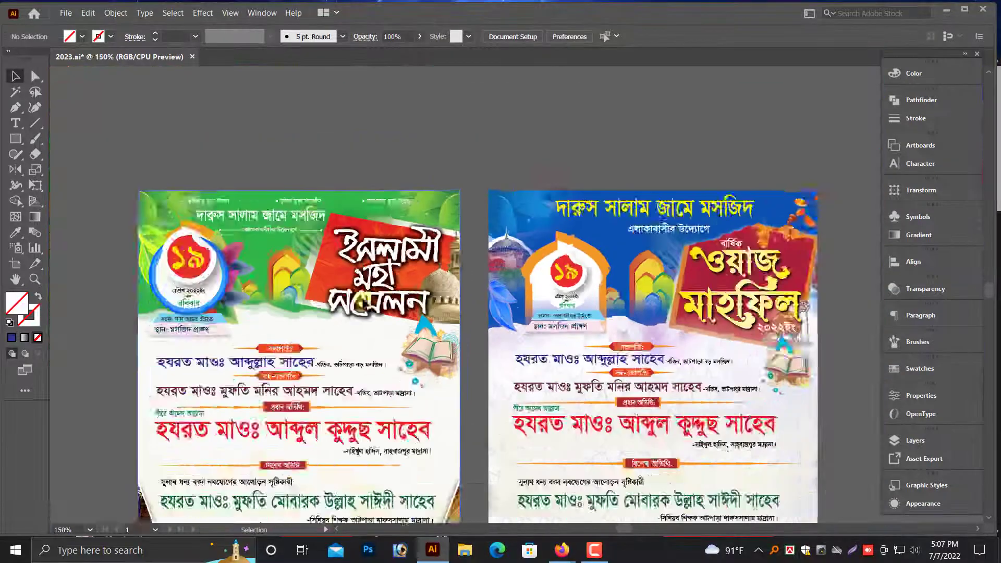
- Save the document with both posters
drag(181, 96, 762, 513)
drag(758, 296, 749, 362)
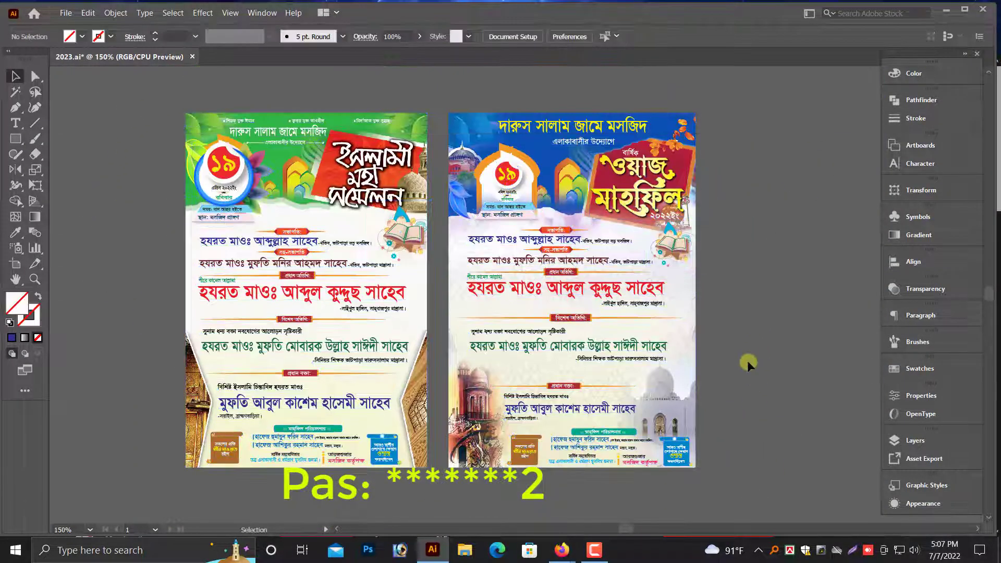
click(747, 364)
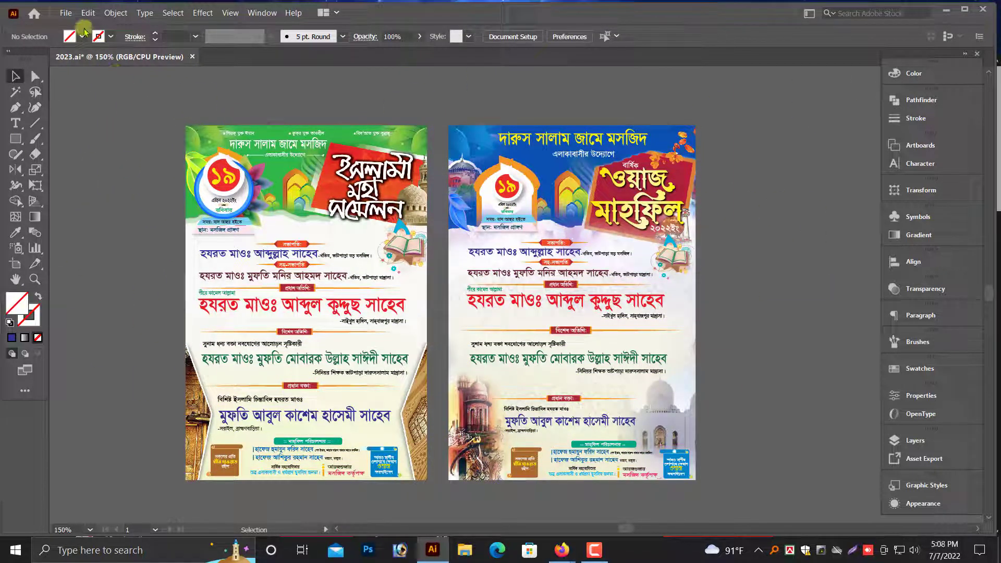
click(66, 12)
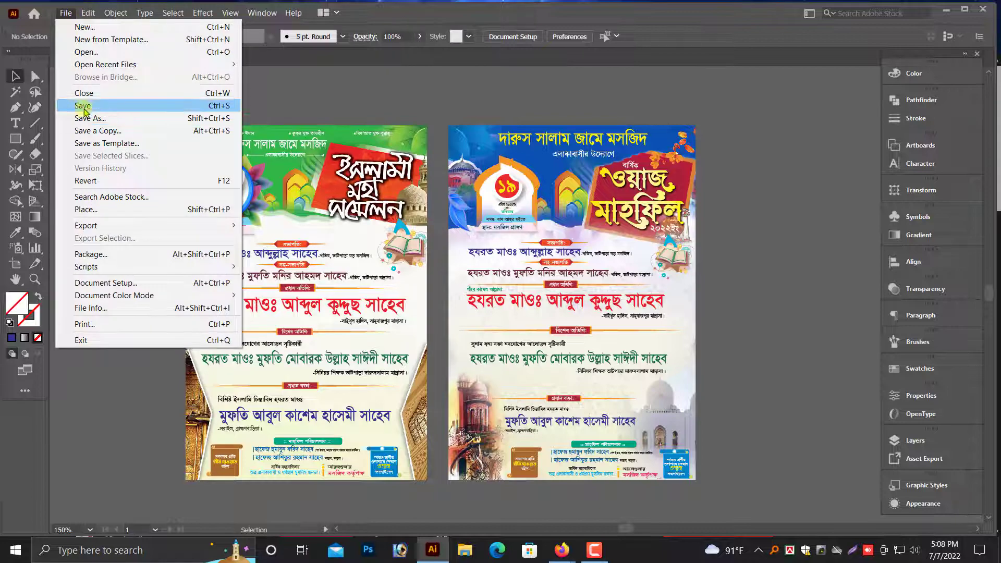